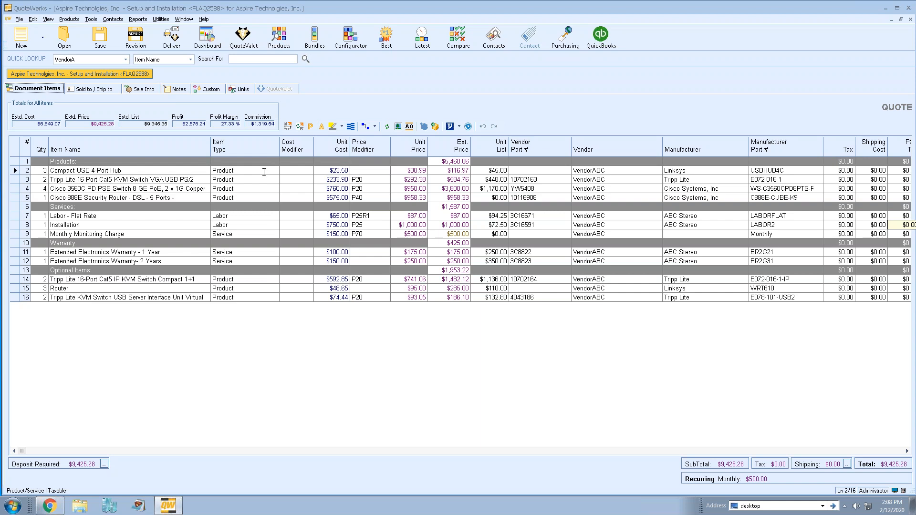
Set Allow QV Qty Change to Yes in the Compact USB 4-Port Hub line's attributes
click(59, 163)
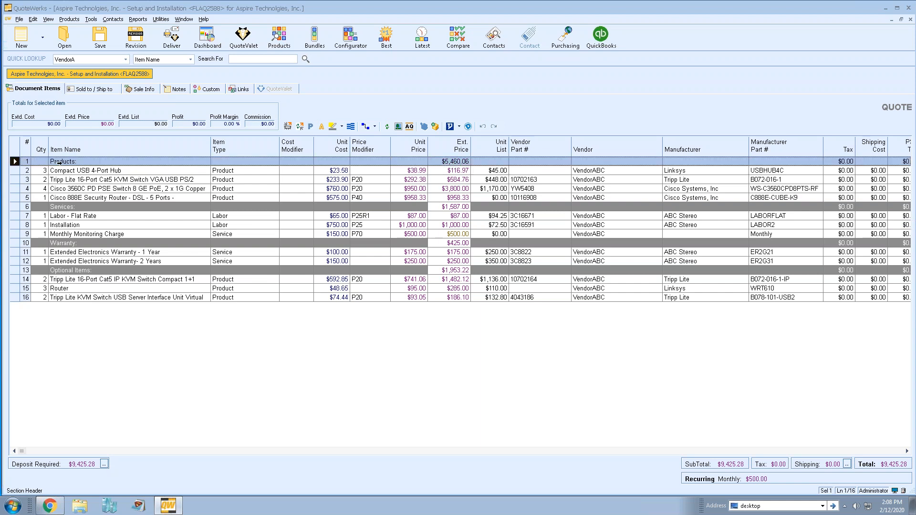
click(15, 208)
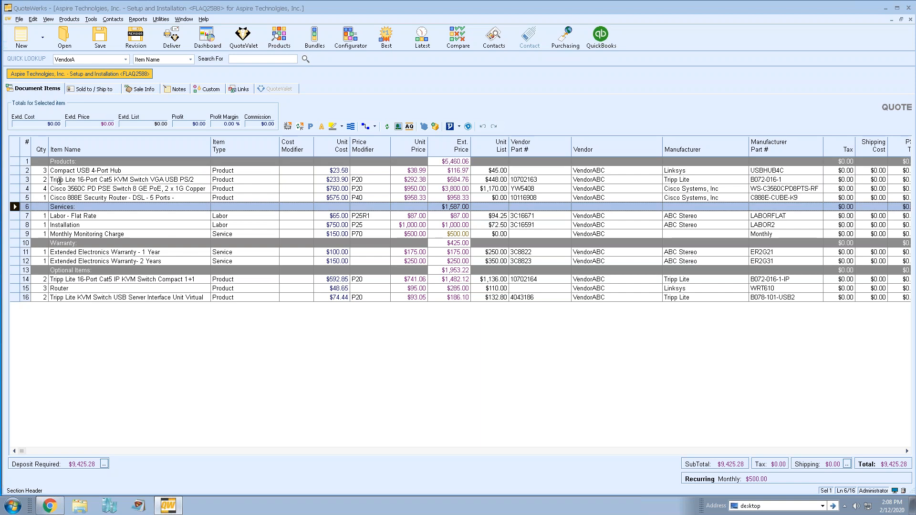
click(65, 171)
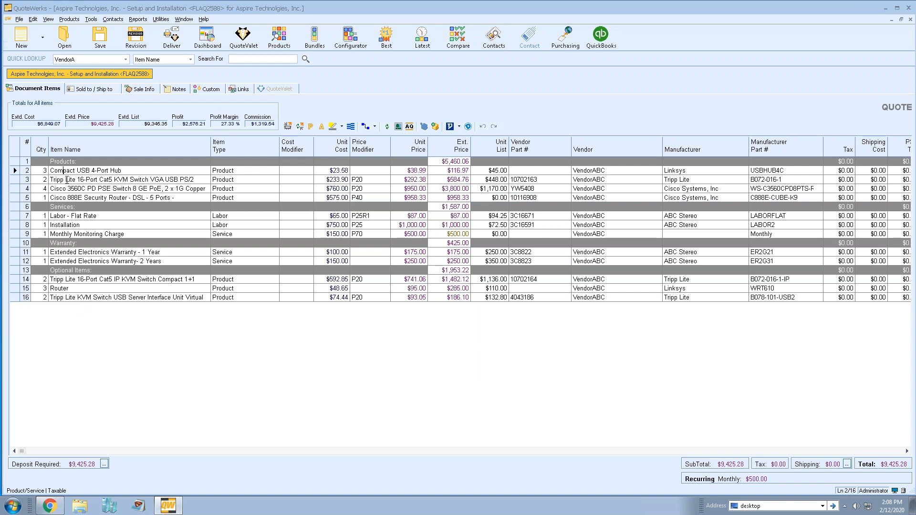
click(35, 173)
click(15, 171)
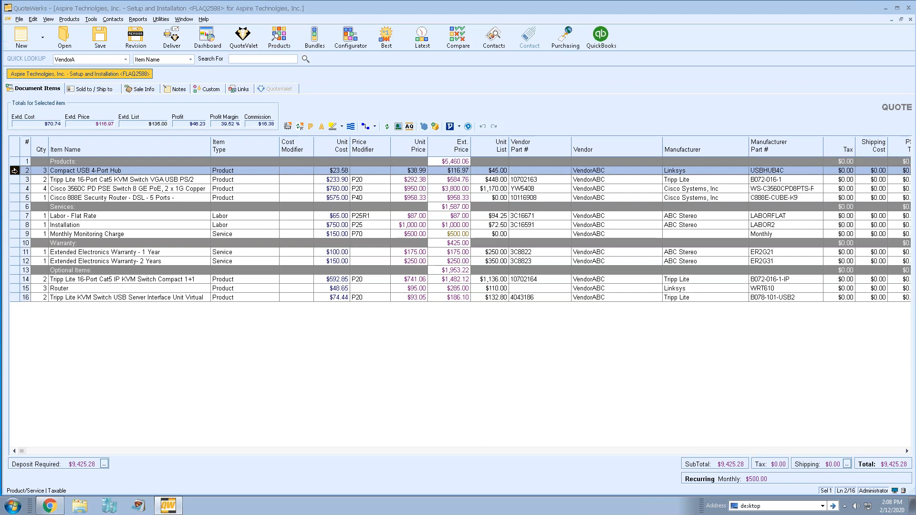
right_click(14, 170)
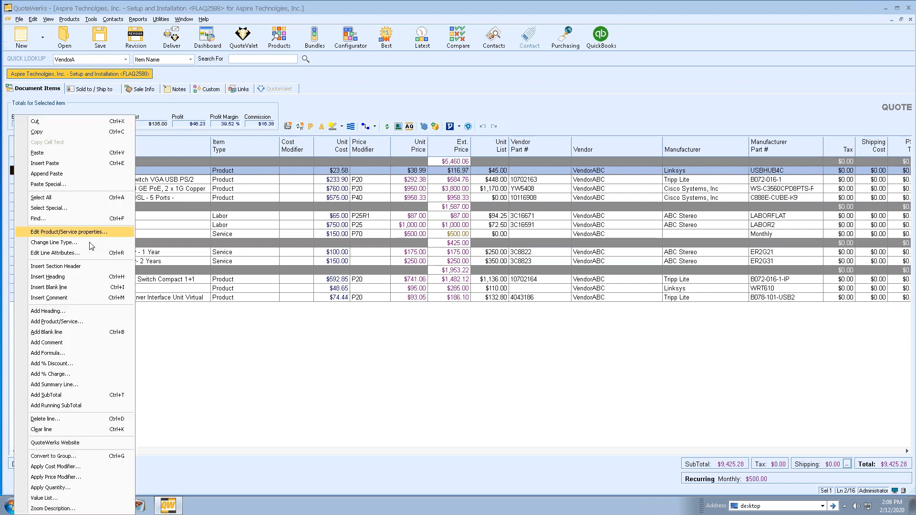
click(109, 254)
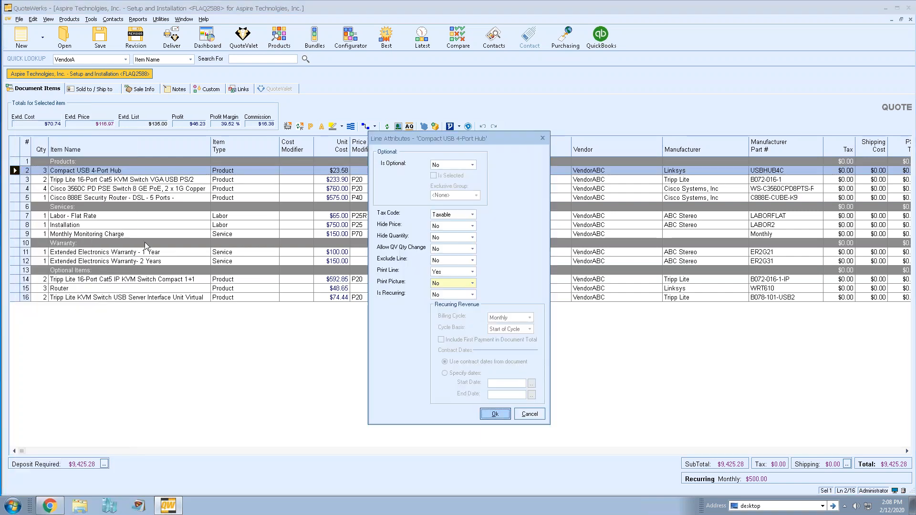
click(473, 250)
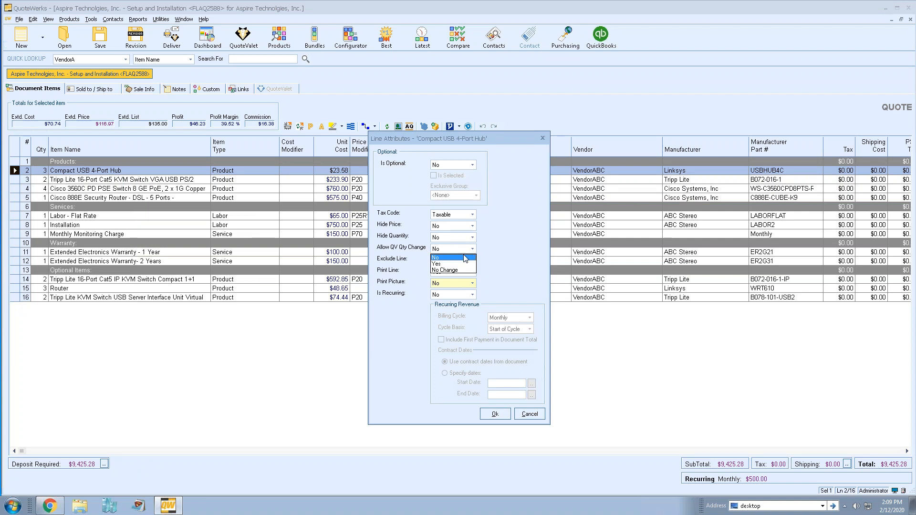
click(460, 264)
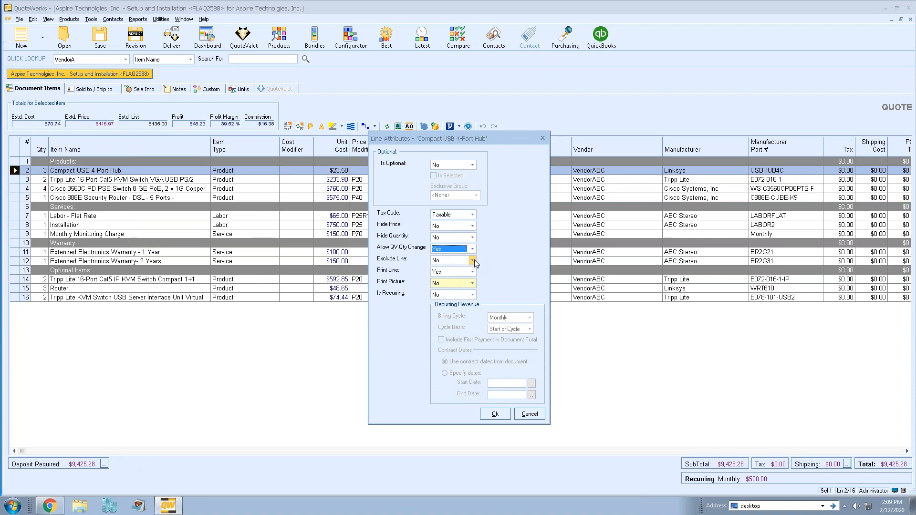
click(487, 418)
click(84, 181)
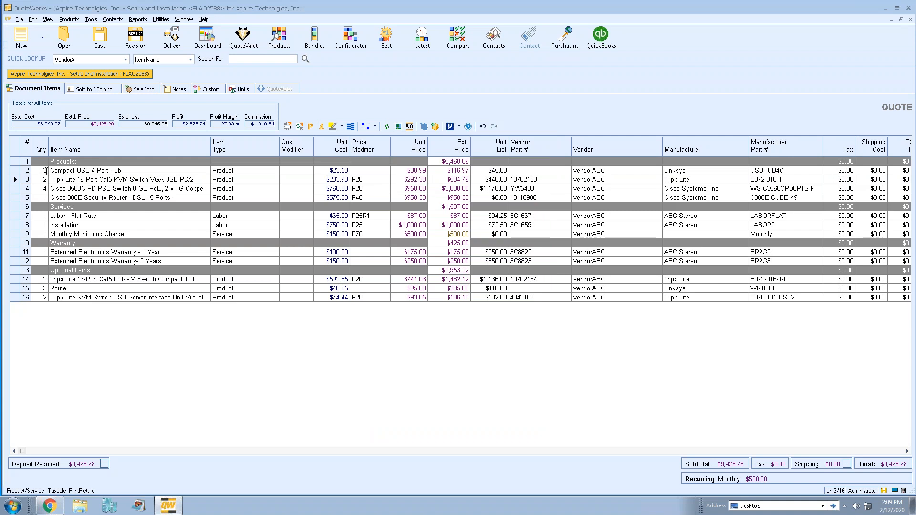
click(45, 170)
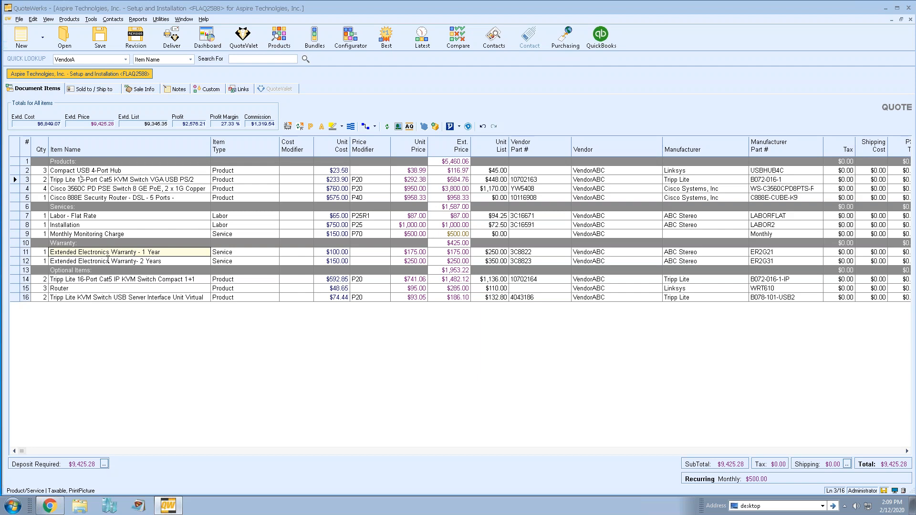
click(15, 252)
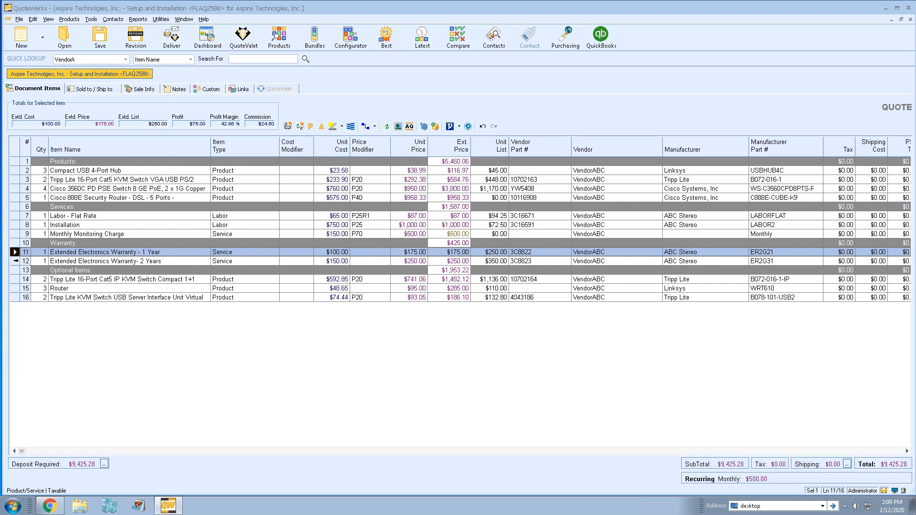
shift+click(16, 261)
Make both warranty lines optional and selected, in exclusive group 'Warranty', and confirm
right_click(16, 261)
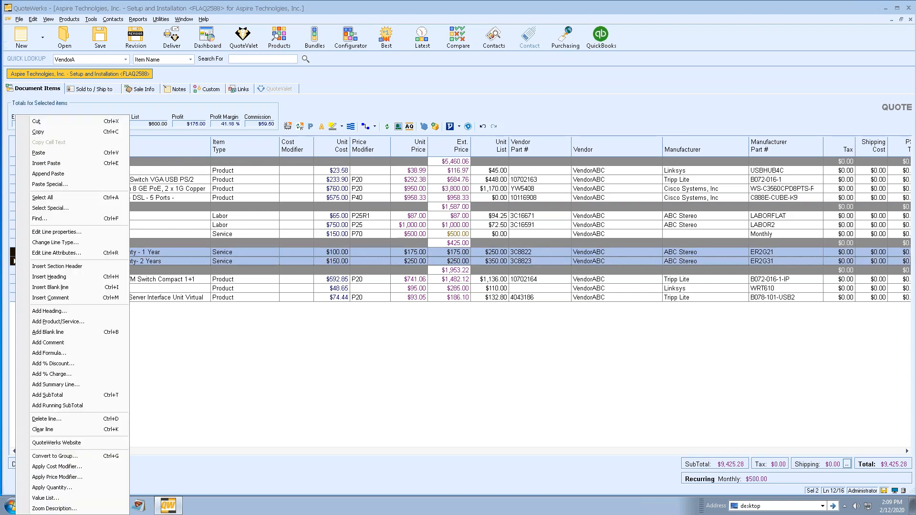
click(65, 254)
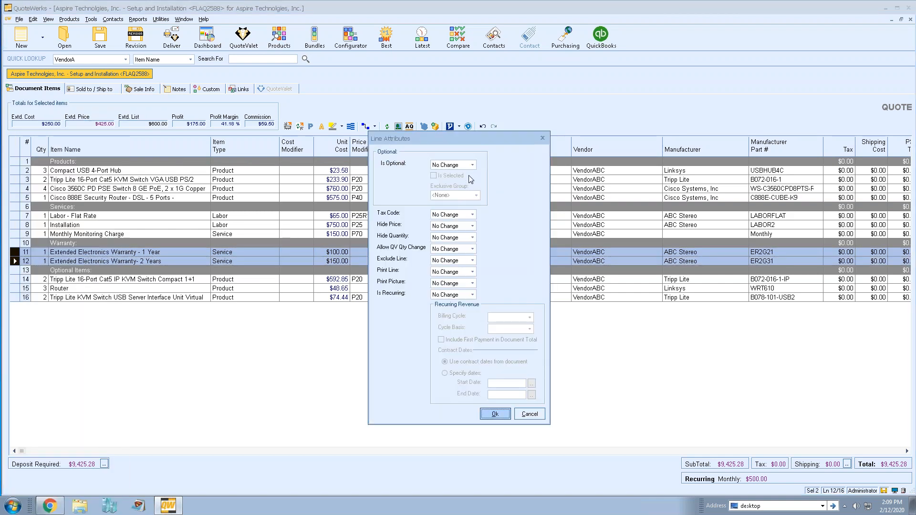
click(471, 165)
click(465, 180)
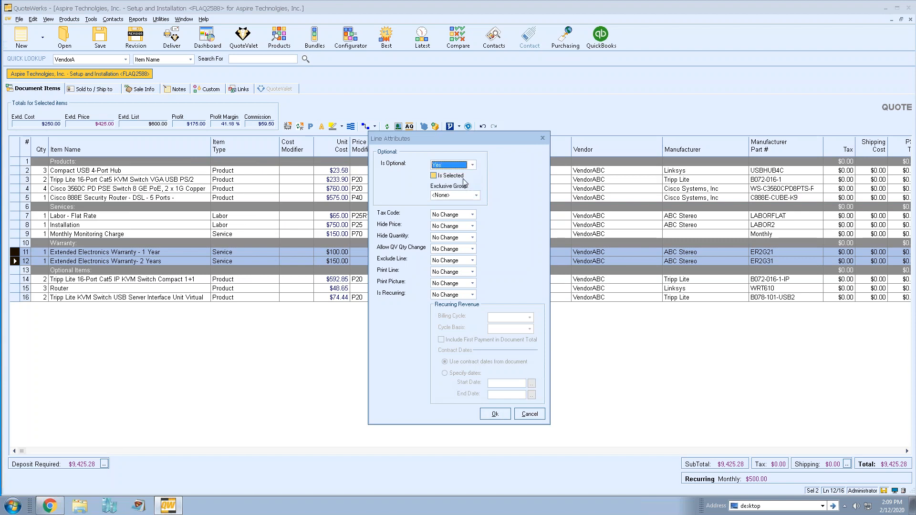
click(433, 176)
click(455, 195)
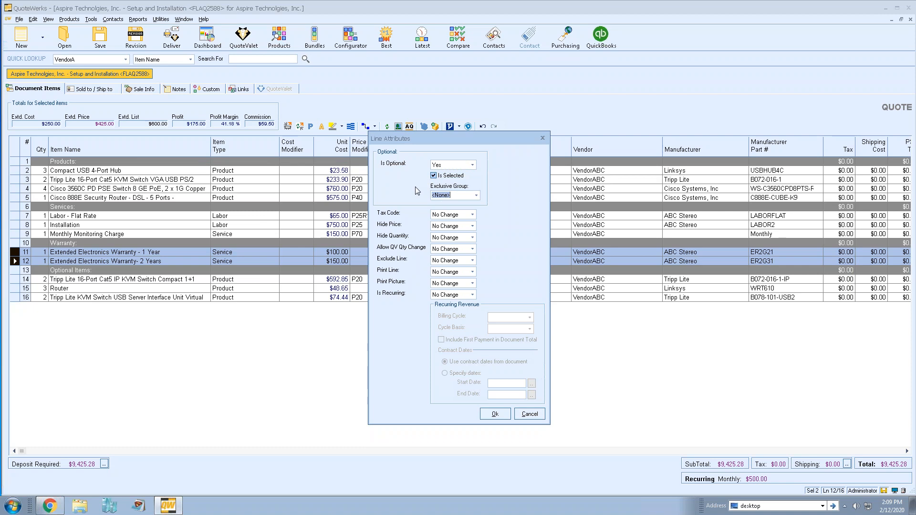
text(Warra)
click(487, 414)
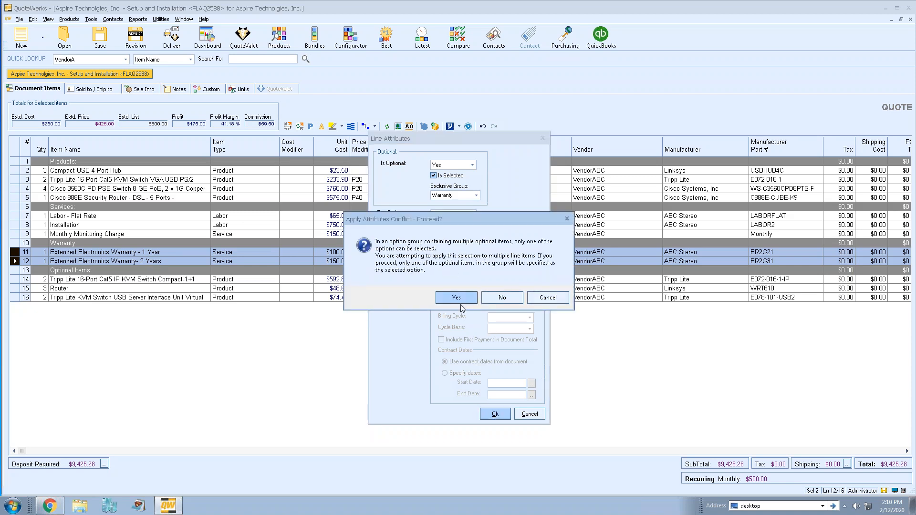
click(460, 303)
click(53, 260)
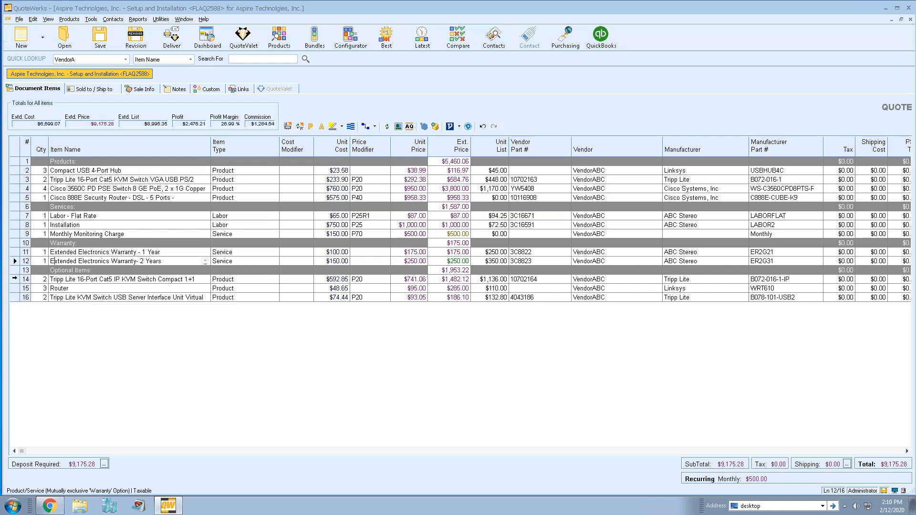
Select the three Optional Items lines and set Is Optional Yes with Is Selected ticked
click(15, 280)
drag(15, 288, 16, 297)
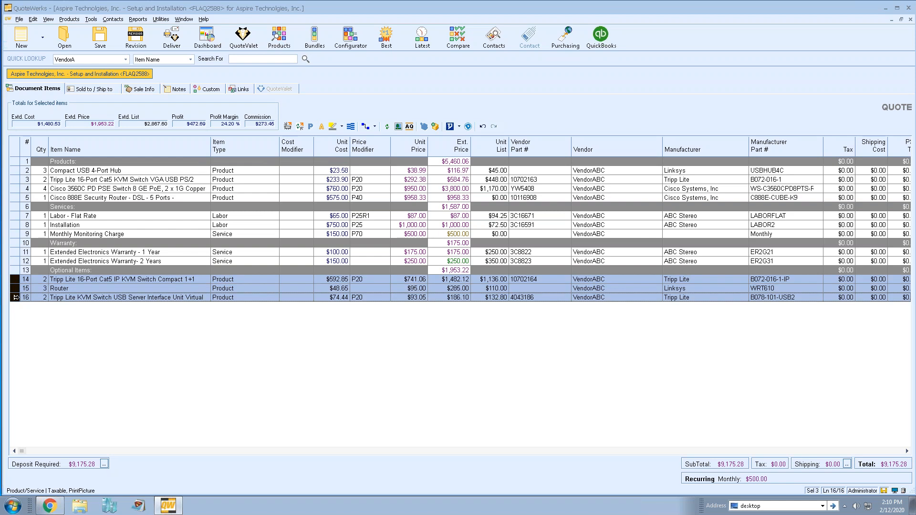
right_click(15, 298)
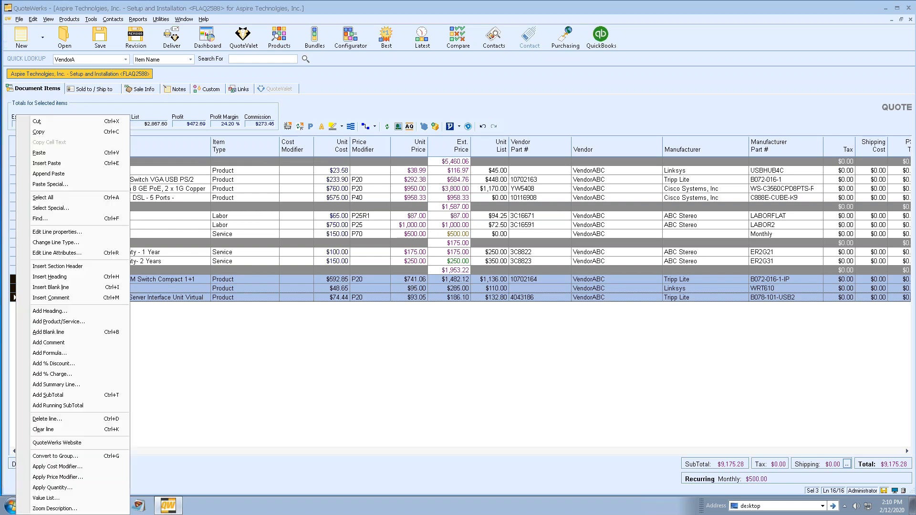
click(80, 254)
click(472, 166)
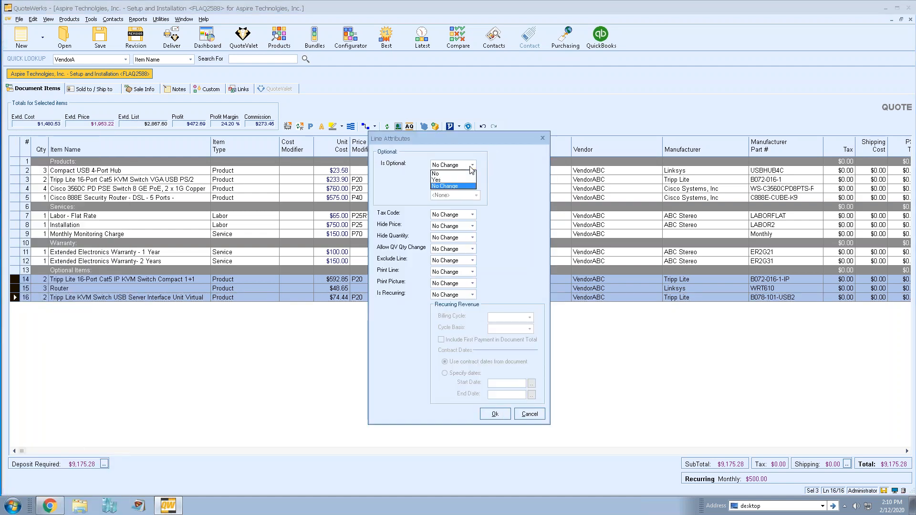
click(466, 180)
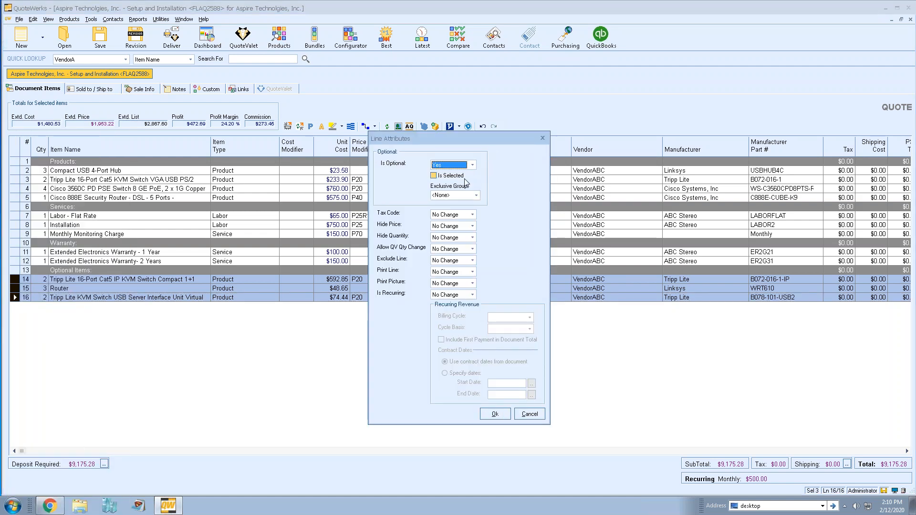
click(435, 176)
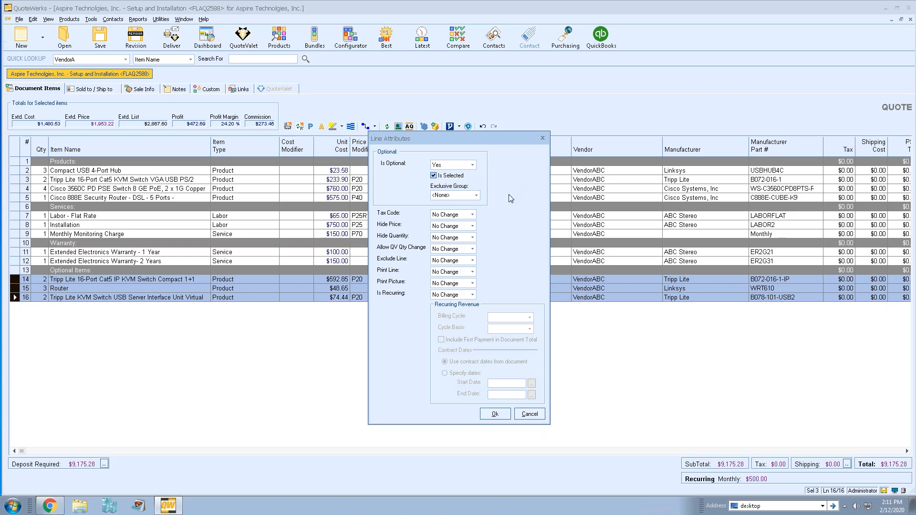
click(495, 414)
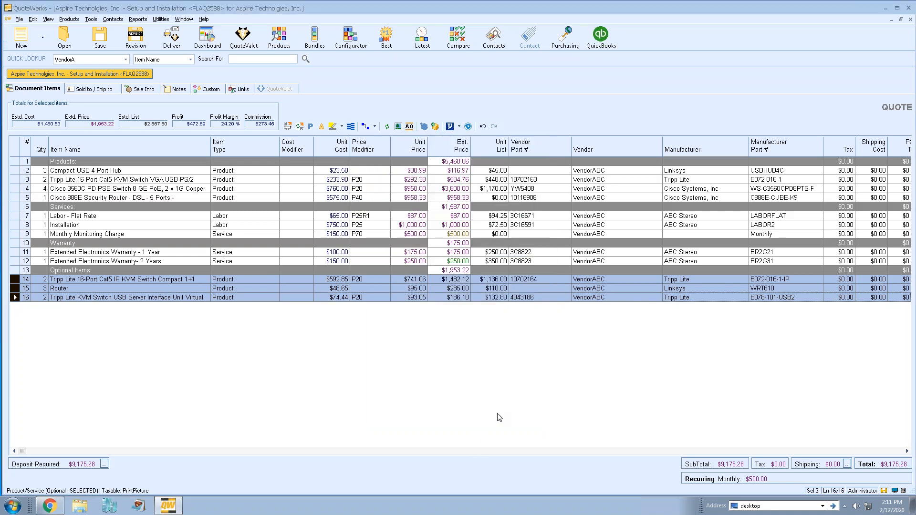
click(146, 267)
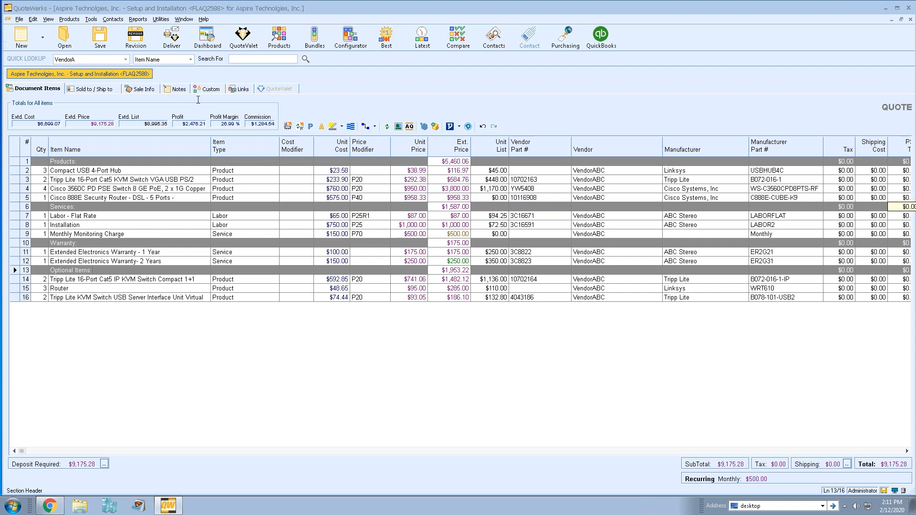
click(241, 92)
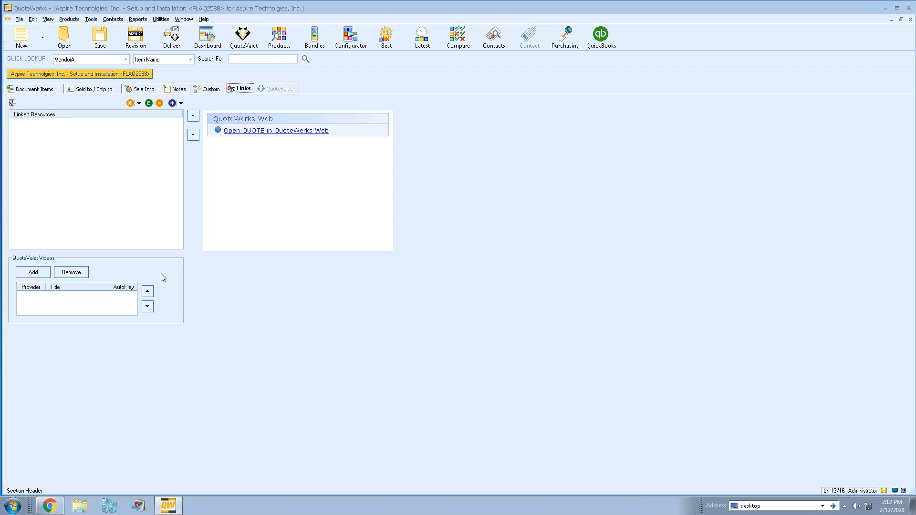
click(49, 90)
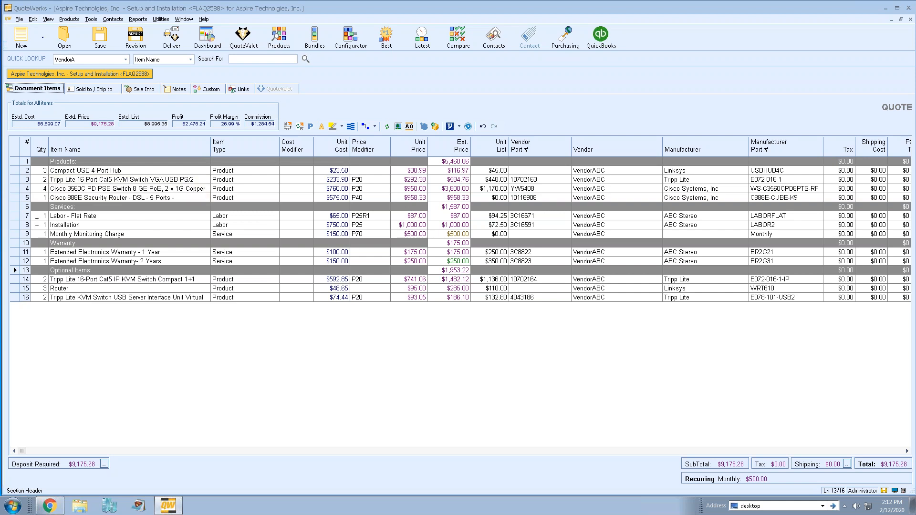
click(16, 225)
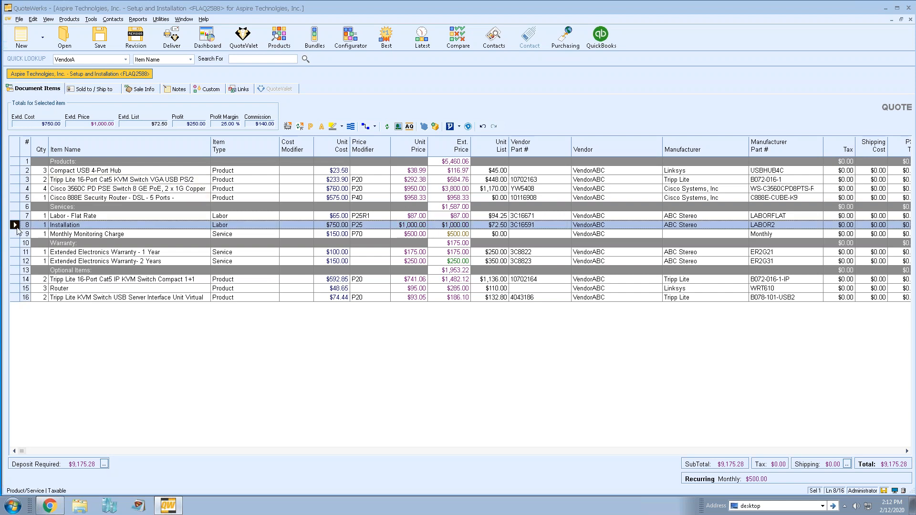
Add the YouTube video 'QuoteWerks Purchasing' to the Installation line's picture/video settings
click(398, 127)
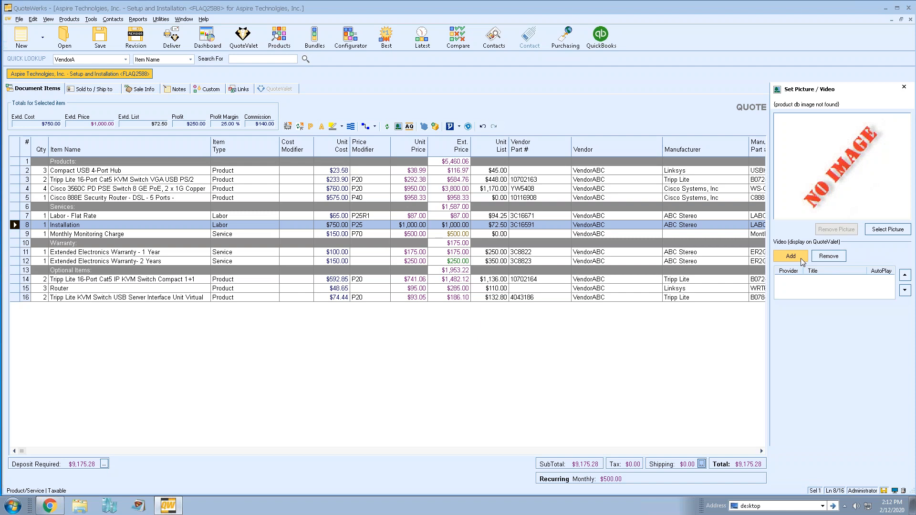
click(802, 261)
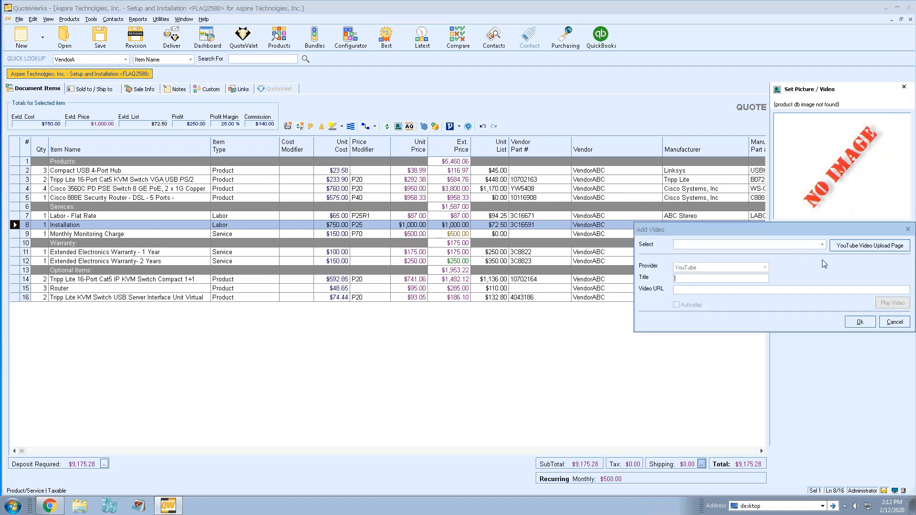
click(823, 245)
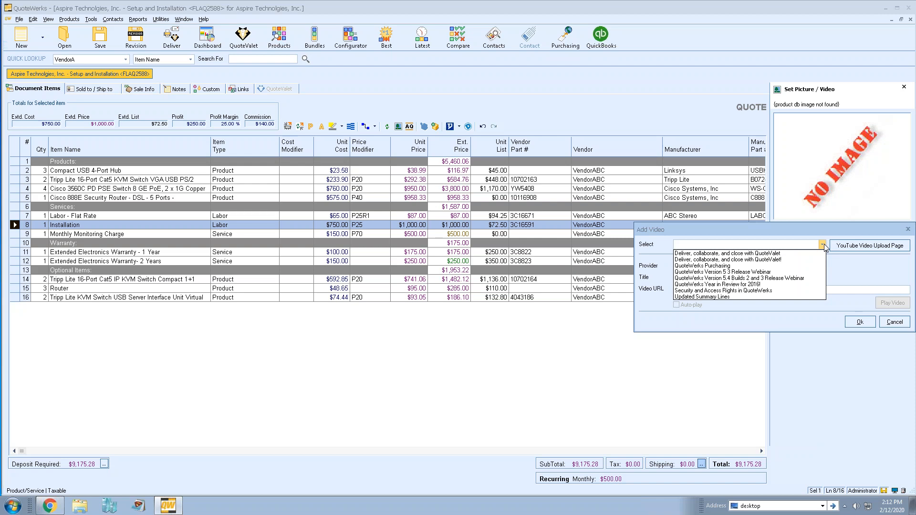
click(853, 262)
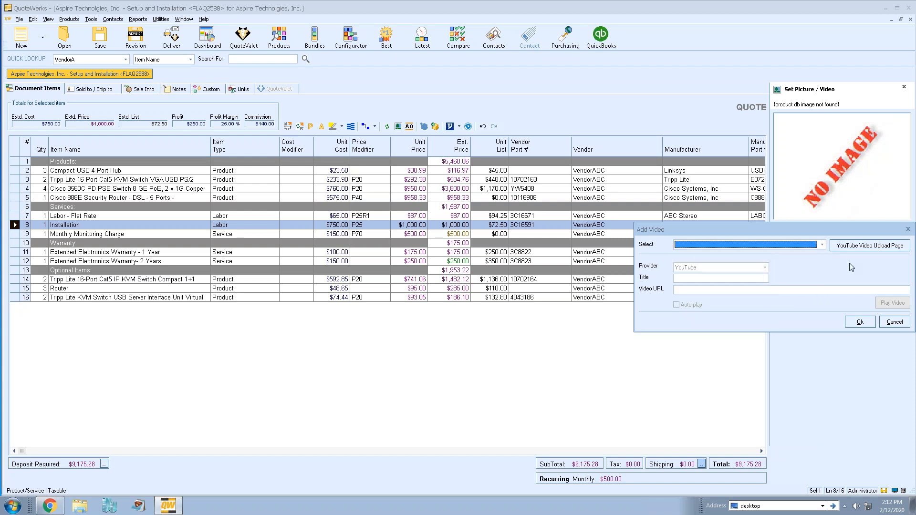
click(697, 293)
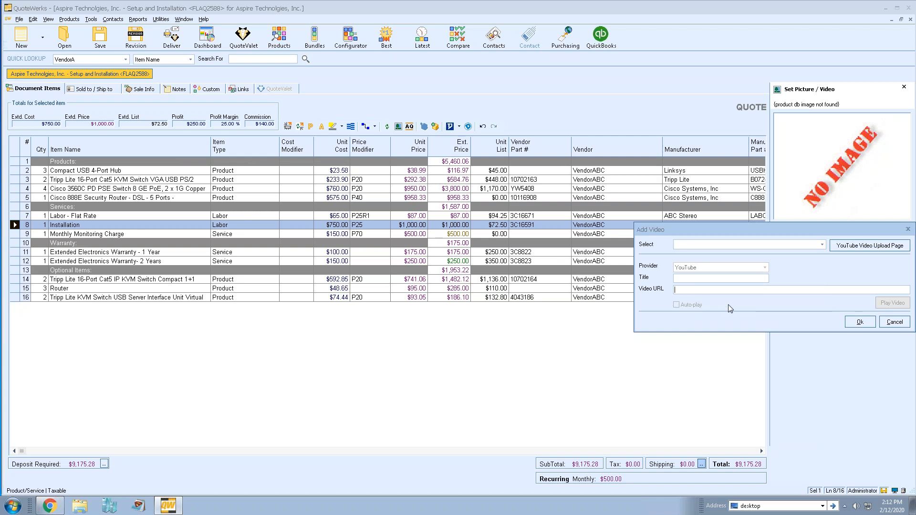
click(687, 280)
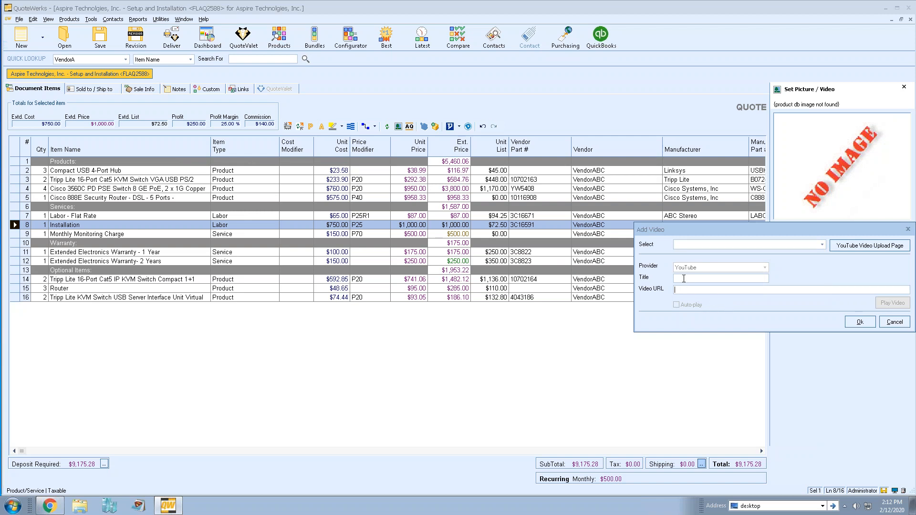
click(821, 245)
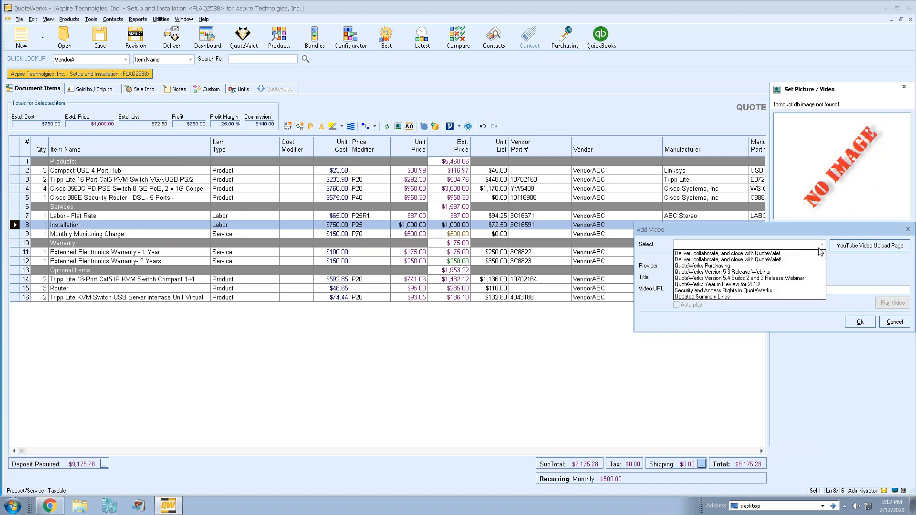
click(789, 266)
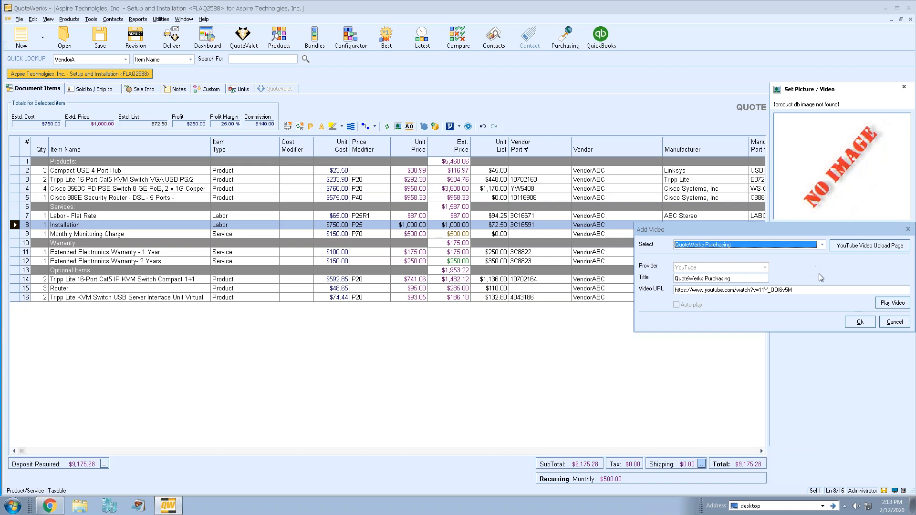
click(860, 322)
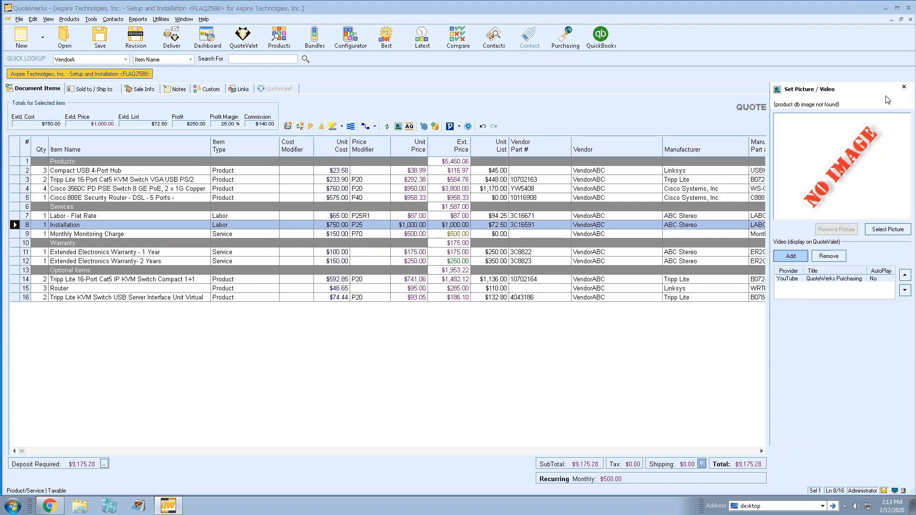
Close the picture/video panel, check the Custom and Links pages, then return to Document Items
click(904, 87)
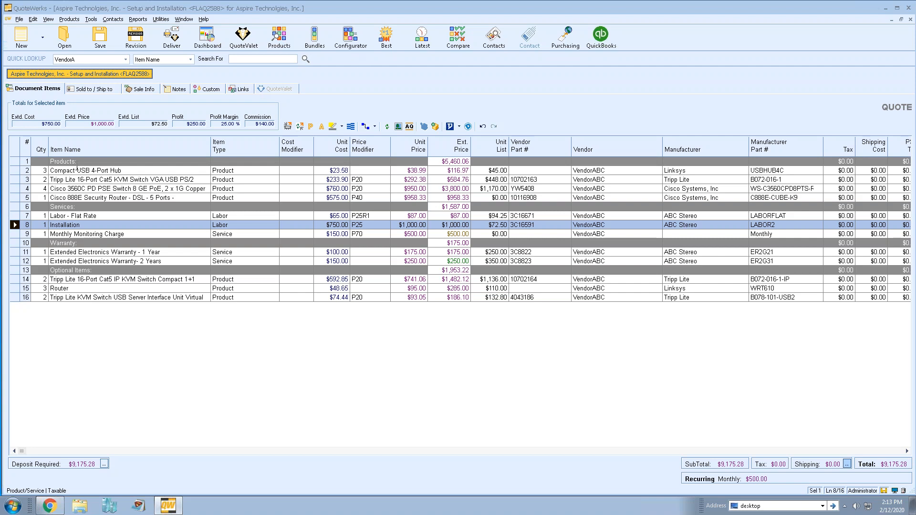
click(202, 91)
click(239, 89)
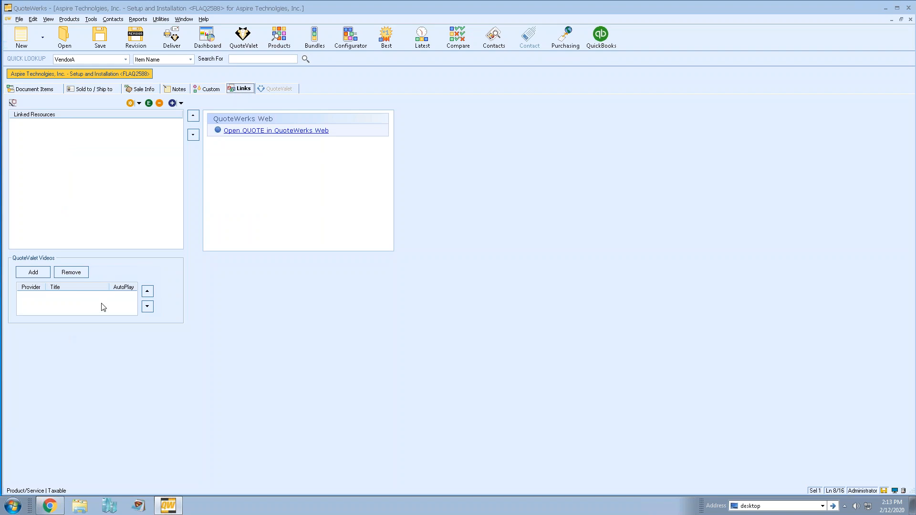
click(50, 93)
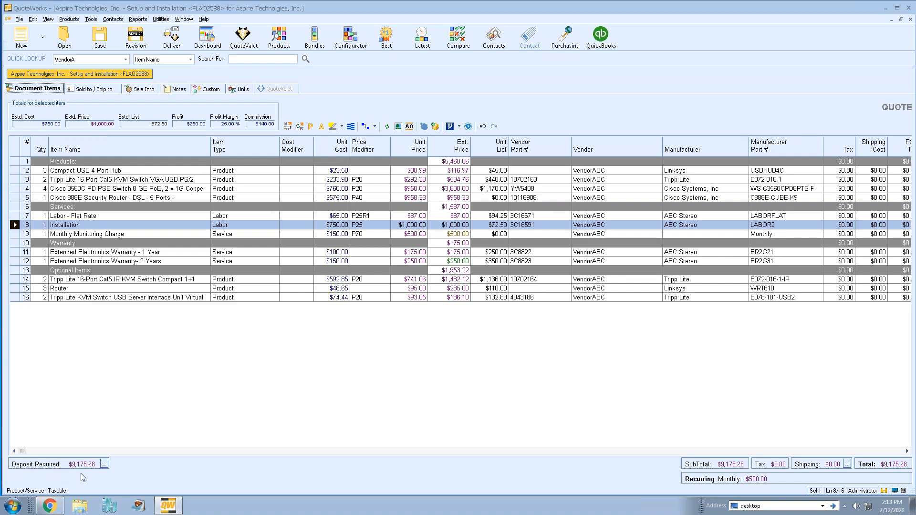
In Deposit Required, try a 20 percent deposit, then a fixed 4000 amount
click(104, 464)
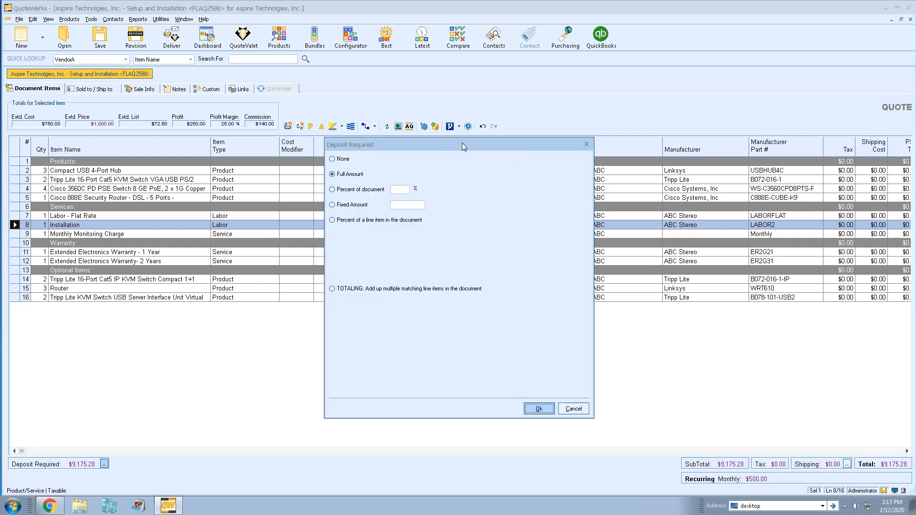
click(396, 190)
text(20)
click(358, 205)
drag(417, 205, 392, 205)
text(40000)
key(BackSpace)
click(336, 221)
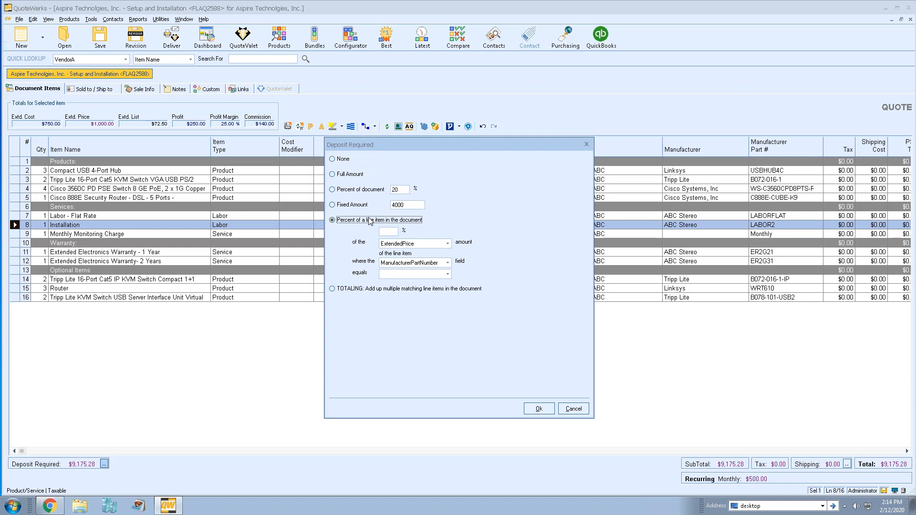
Switch to TOTALING with a first rule counting Product items at 100 percent
click(332, 288)
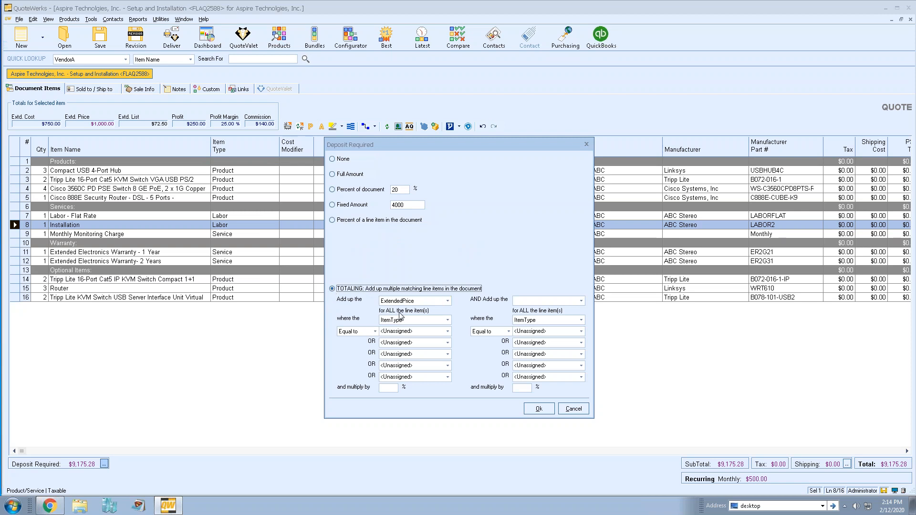
click(430, 331)
click(448, 331)
click(388, 346)
click(389, 389)
text(100)
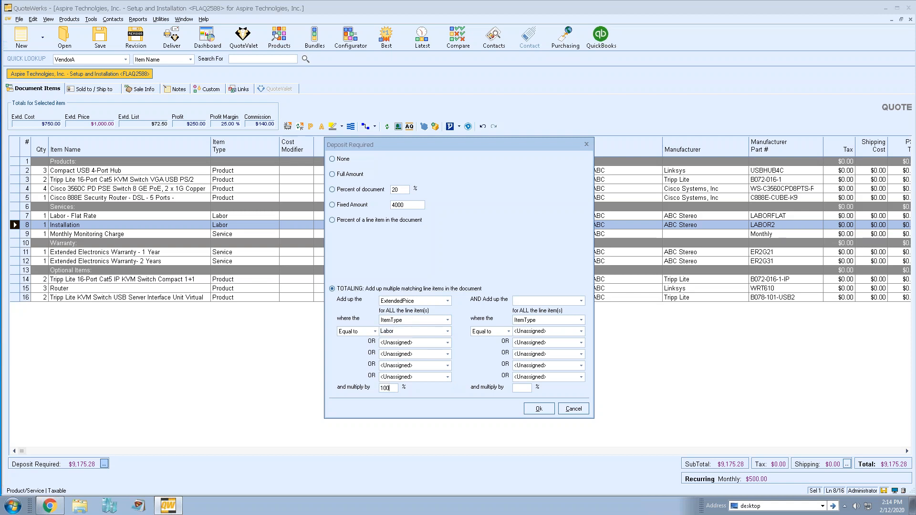
click(445, 333)
click(399, 341)
Add a second rule totaling ExtendedPrice of Labor items at 50 percent, and apply
click(553, 303)
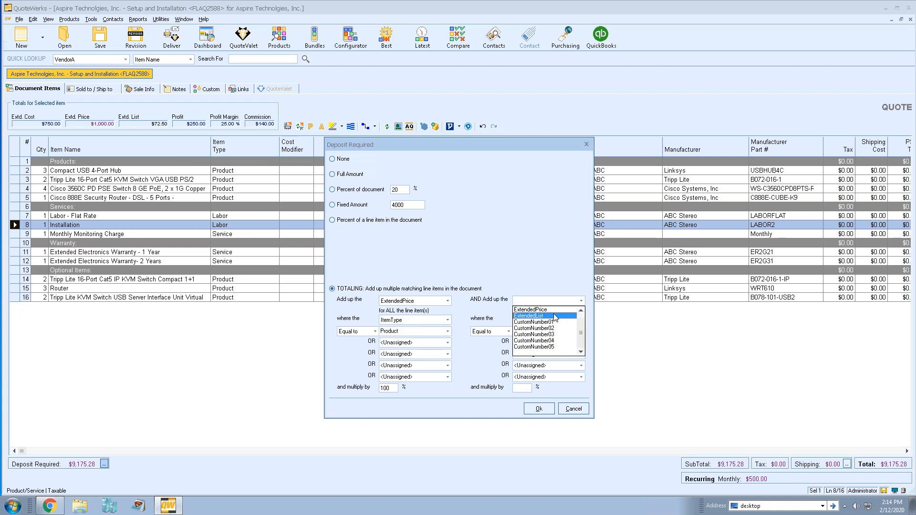
click(549, 310)
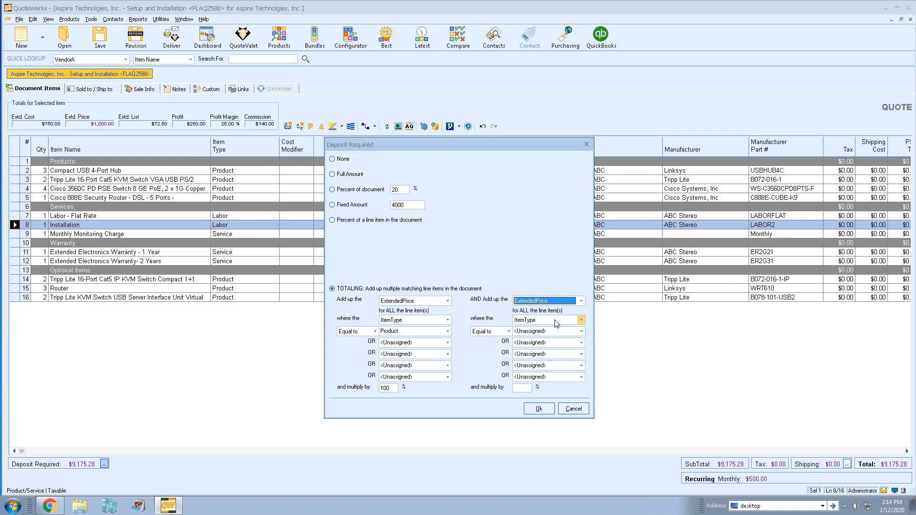
click(582, 331)
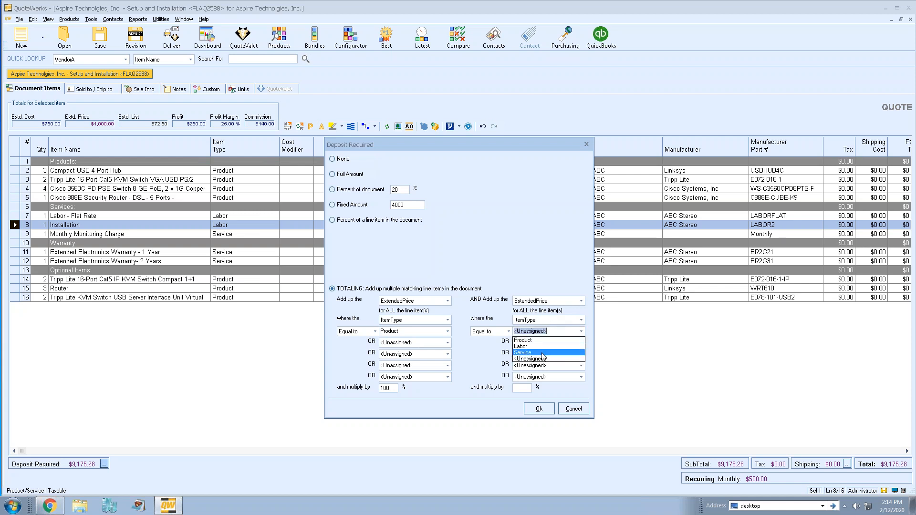
click(543, 346)
click(522, 387)
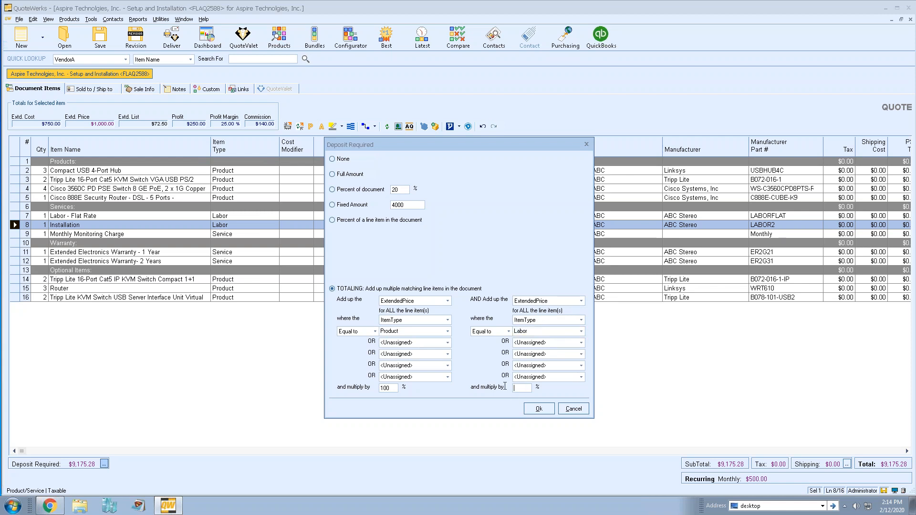
text(50)
click(581, 343)
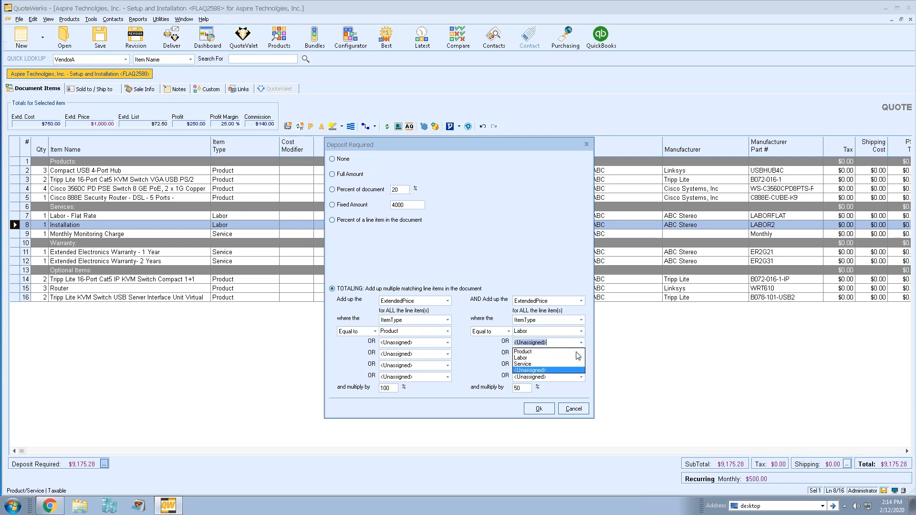
click(549, 370)
click(539, 409)
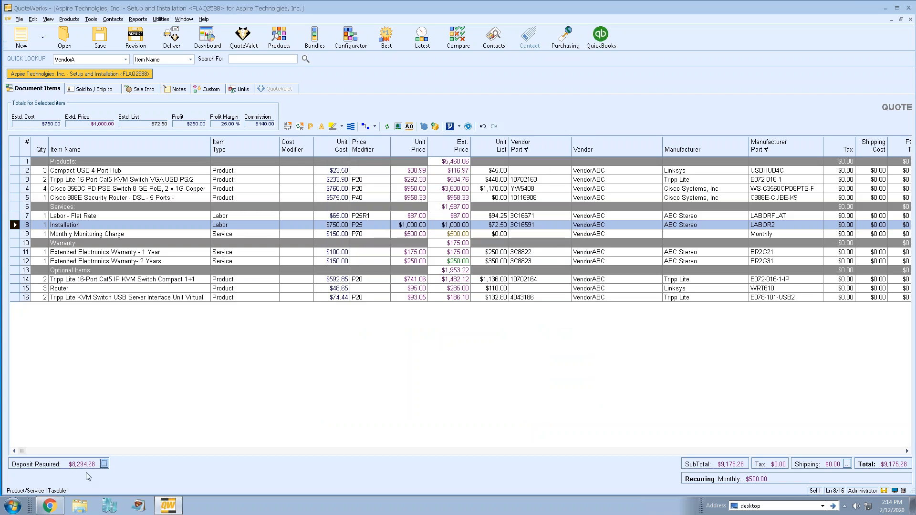
Change the deposit to Percent of document at 50, giving $4,587.64
click(105, 464)
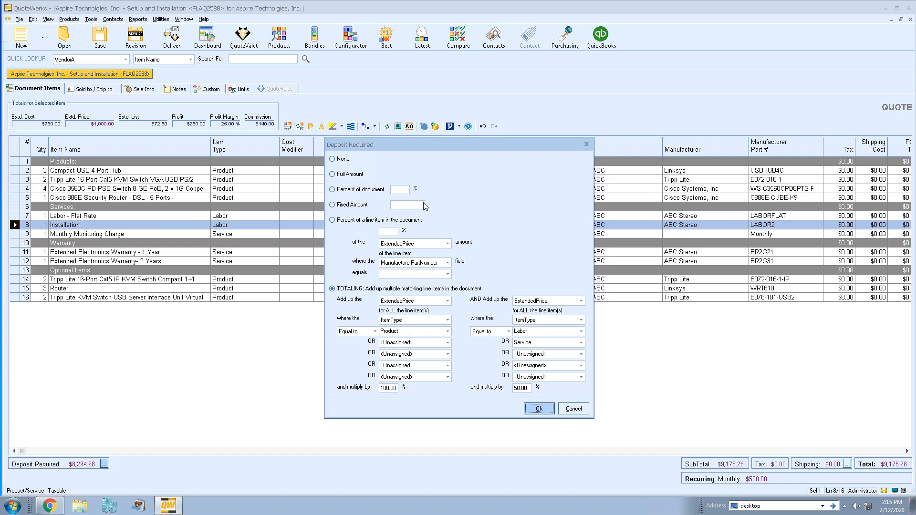
click(353, 190)
click(399, 190)
text(50)
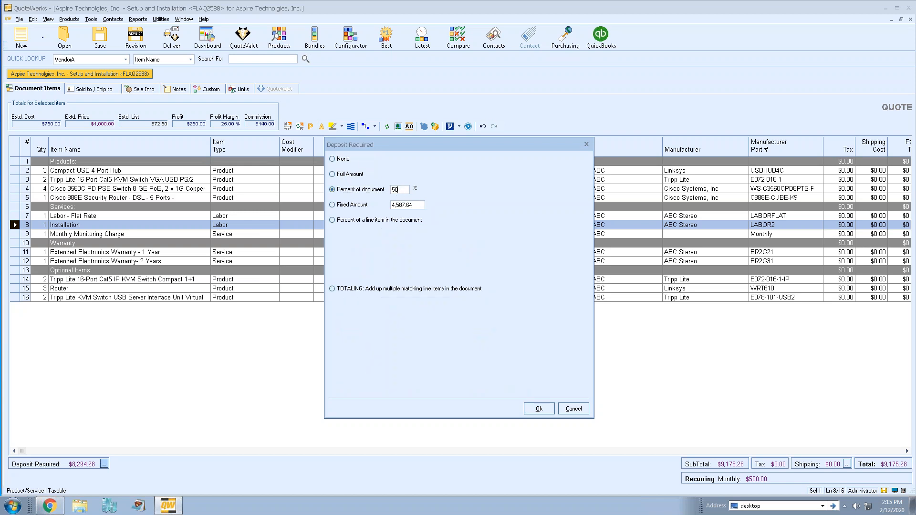
click(540, 409)
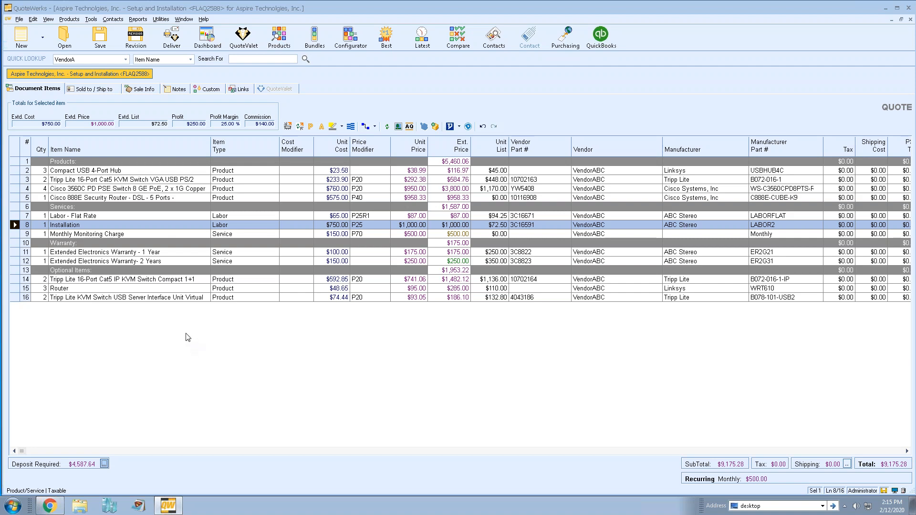
click(148, 91)
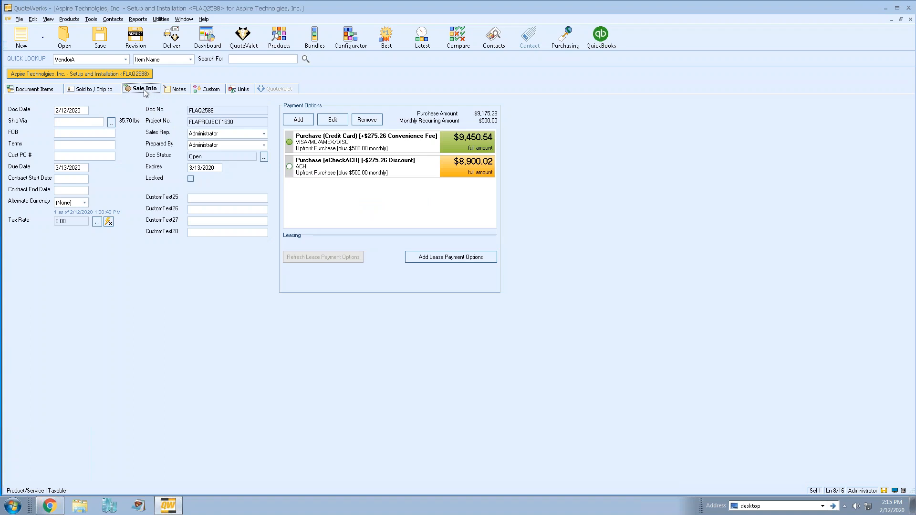
click(352, 146)
click(353, 164)
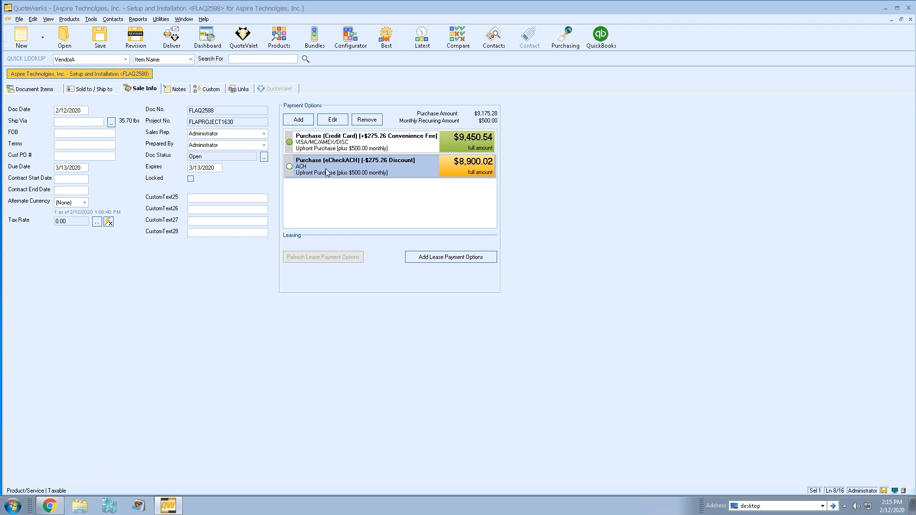
click(325, 142)
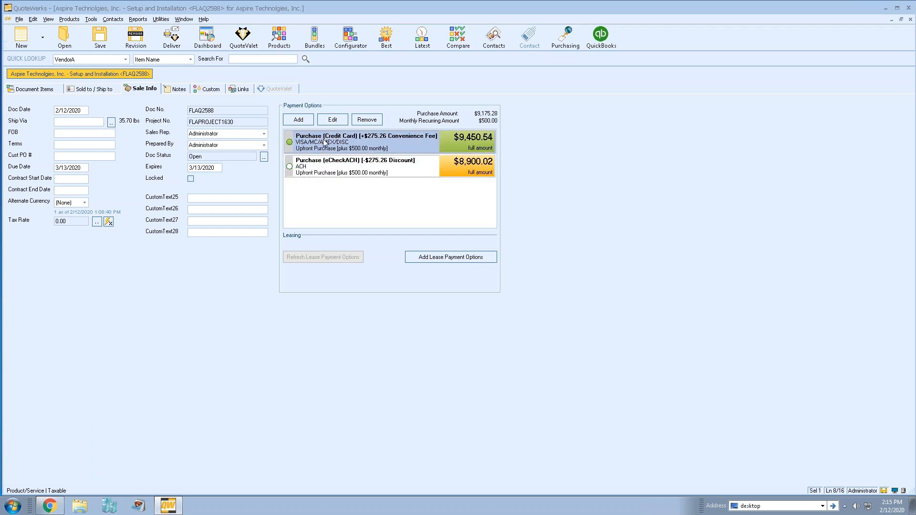
click(334, 166)
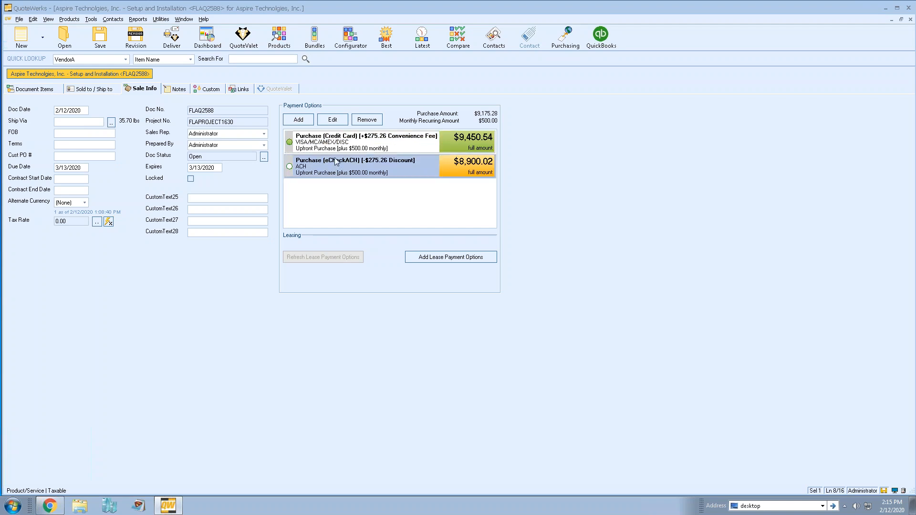
click(336, 143)
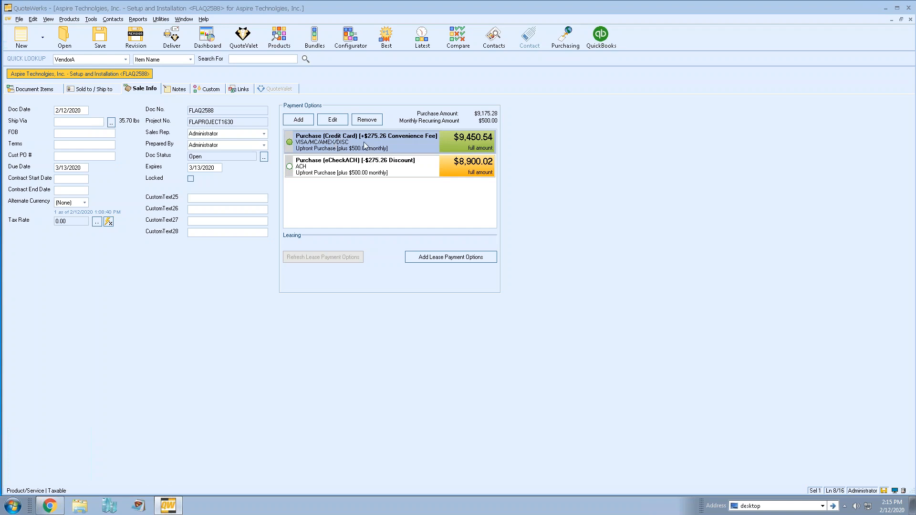
click(328, 122)
drag(390, 122, 596, 121)
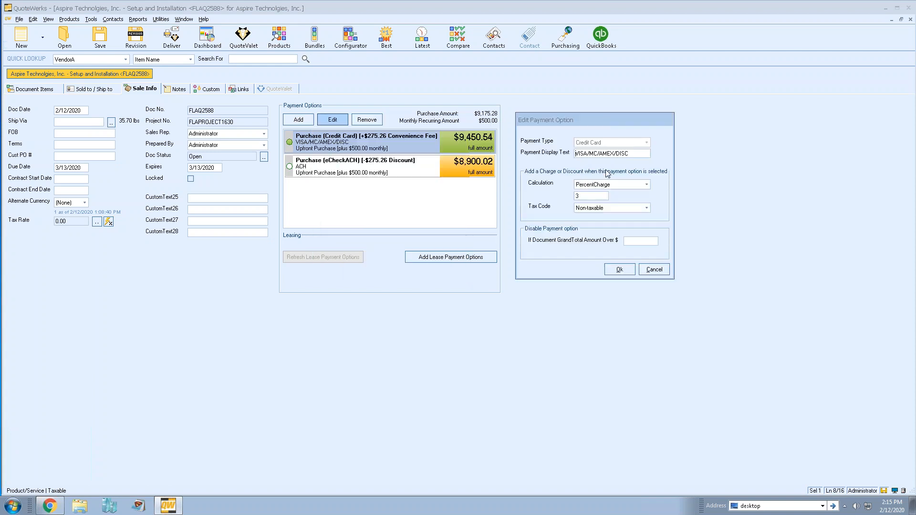
drag(642, 153, 535, 153)
click(641, 153)
drag(641, 153, 564, 154)
click(635, 153)
click(647, 184)
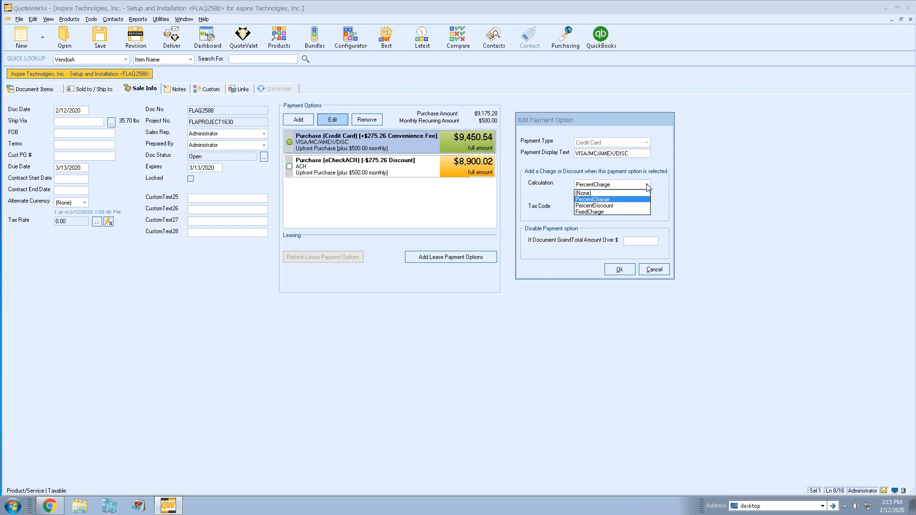
click(624, 201)
drag(602, 196, 544, 195)
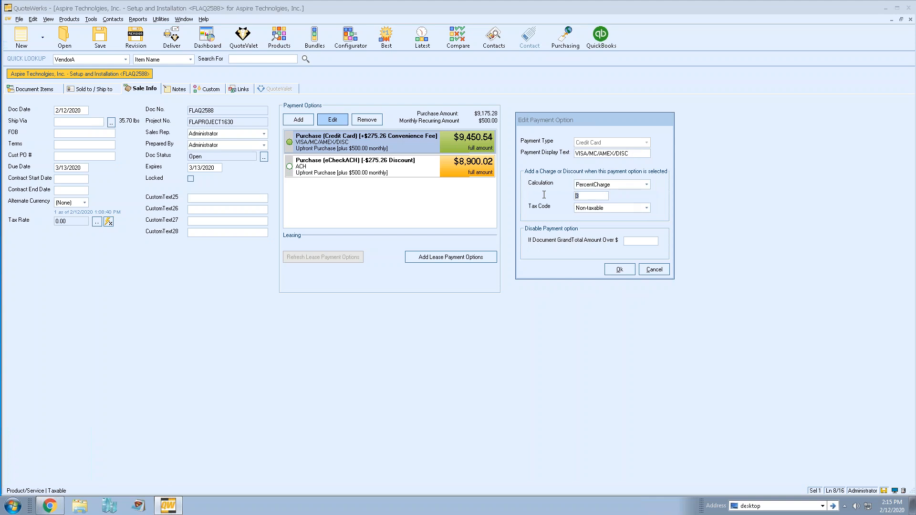
click(603, 196)
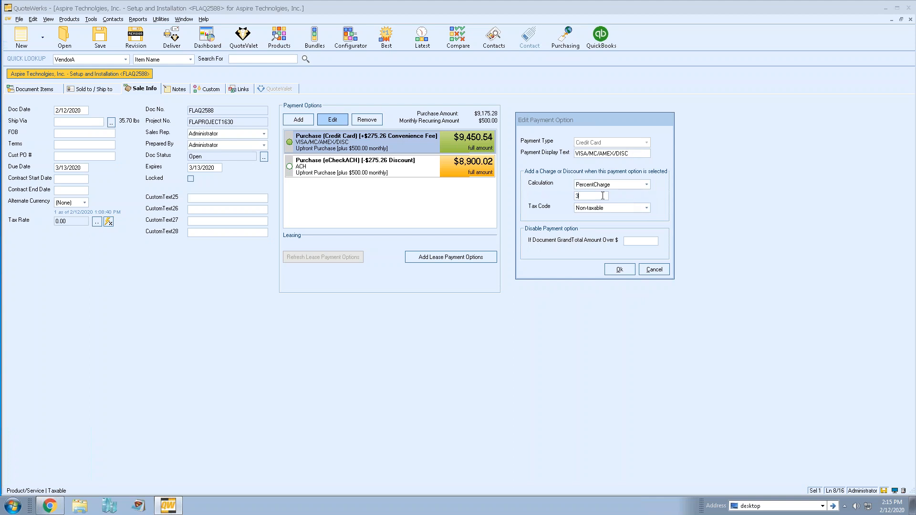
click(639, 241)
click(654, 270)
click(375, 164)
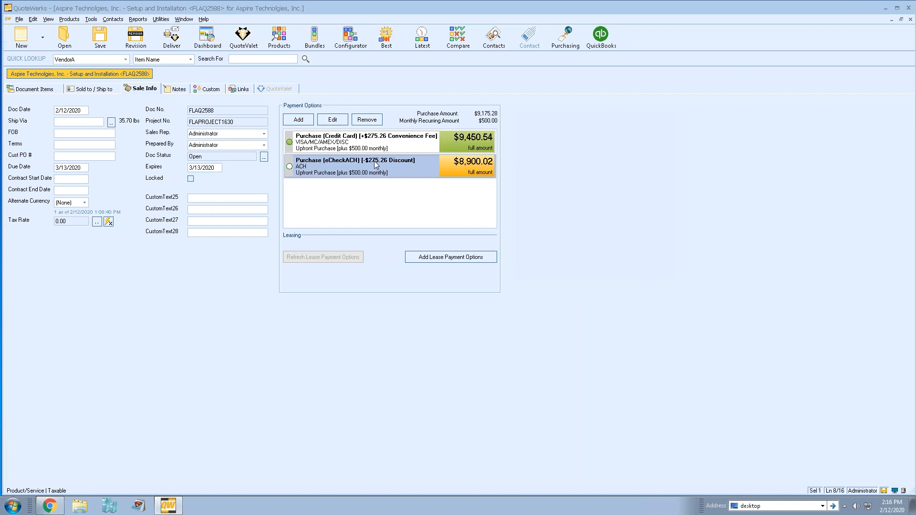
click(332, 120)
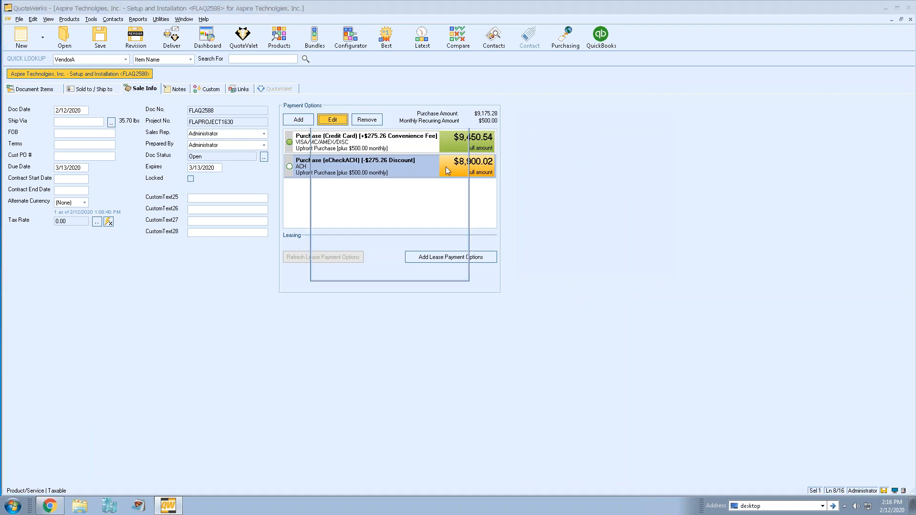
drag(385, 128, 606, 116)
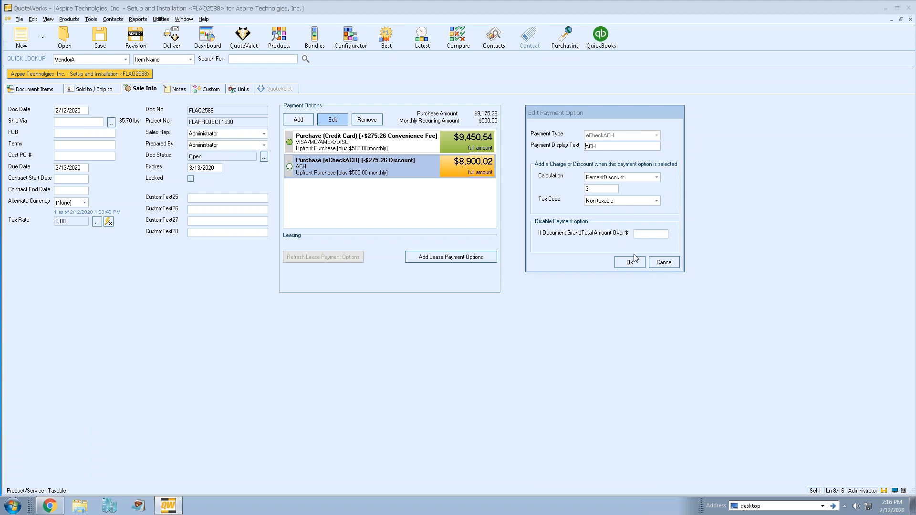
click(655, 262)
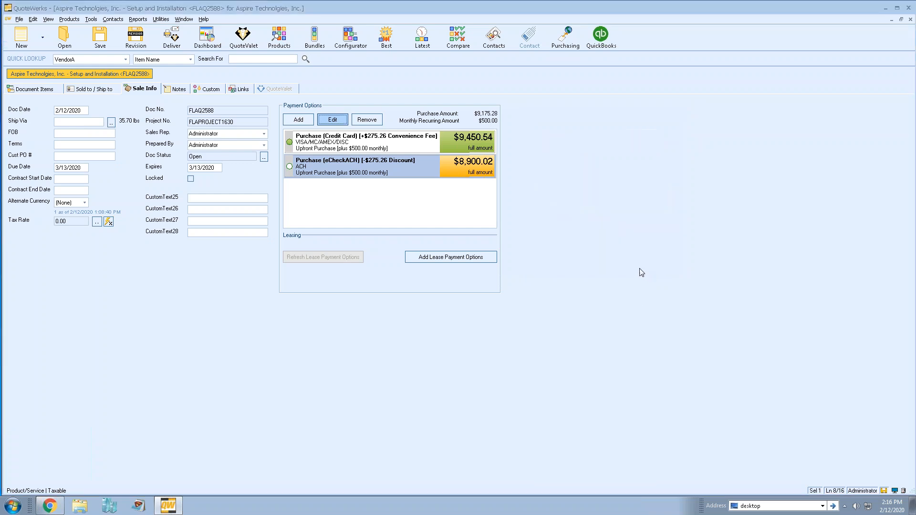
Add a CustomPaymentType1 payment option with display text 'Net 30'
click(299, 122)
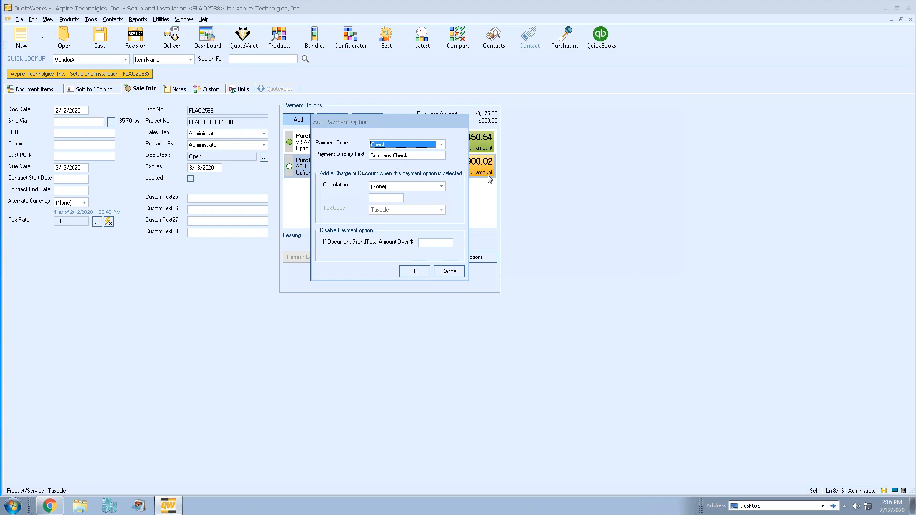
drag(397, 122, 599, 110)
click(619, 132)
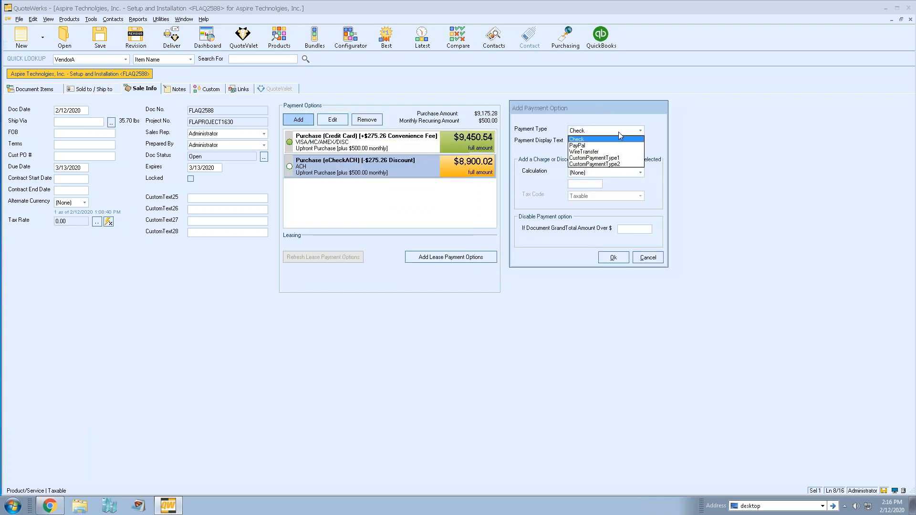
click(626, 159)
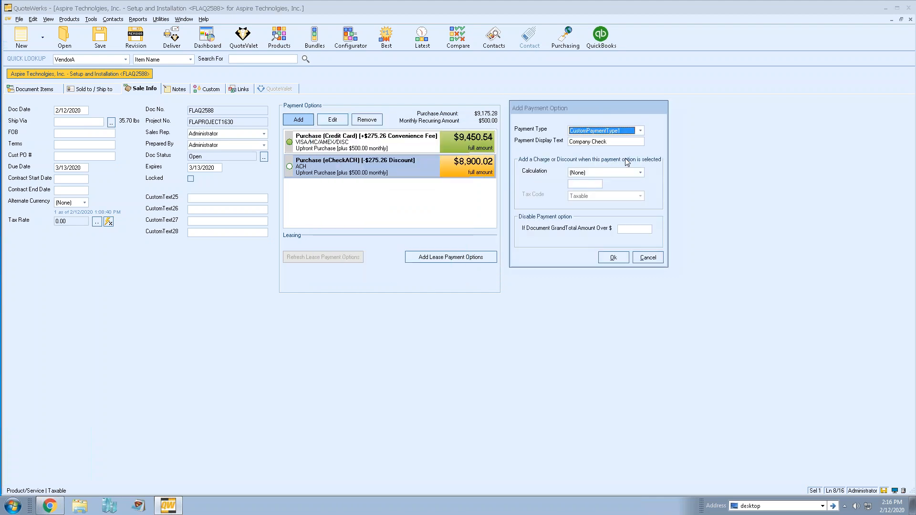
key(Tab)
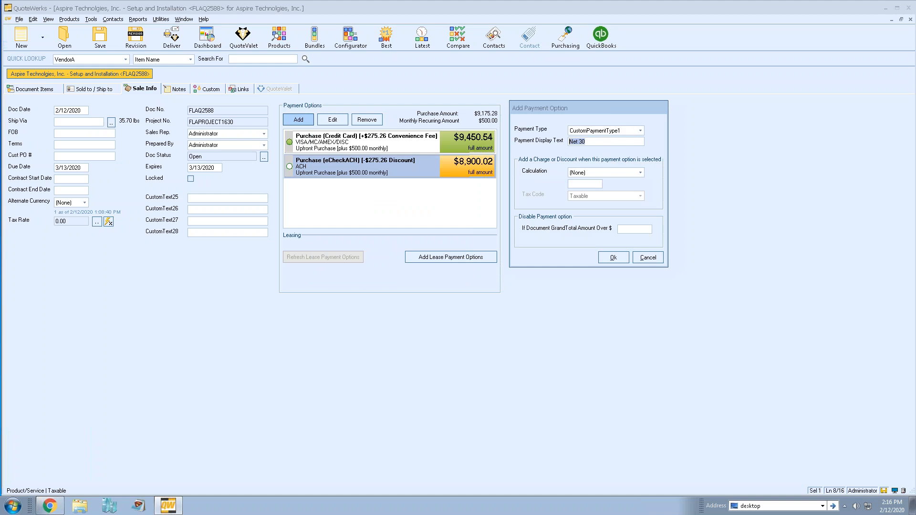
click(612, 258)
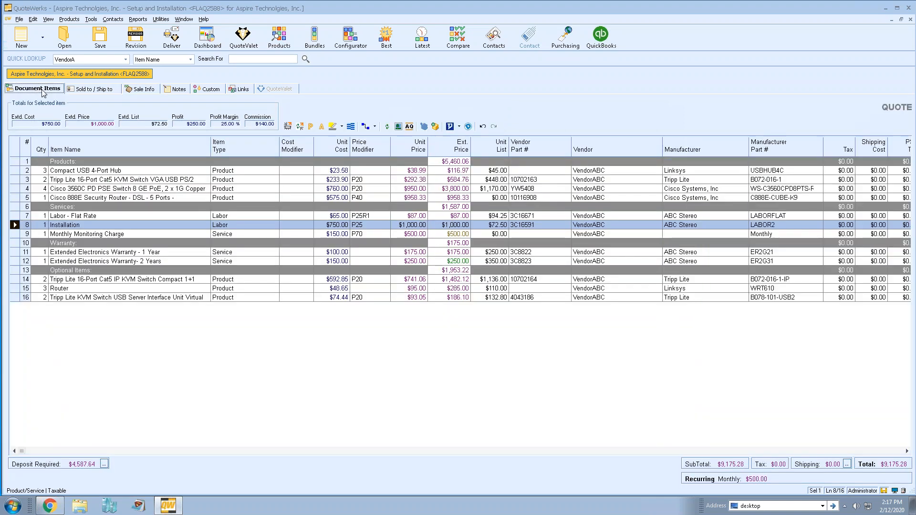
click(39, 89)
In Deliver, review the cover page, layouts, literature and links, then upload to QuoteValet
click(171, 35)
drag(456, 120, 458, 101)
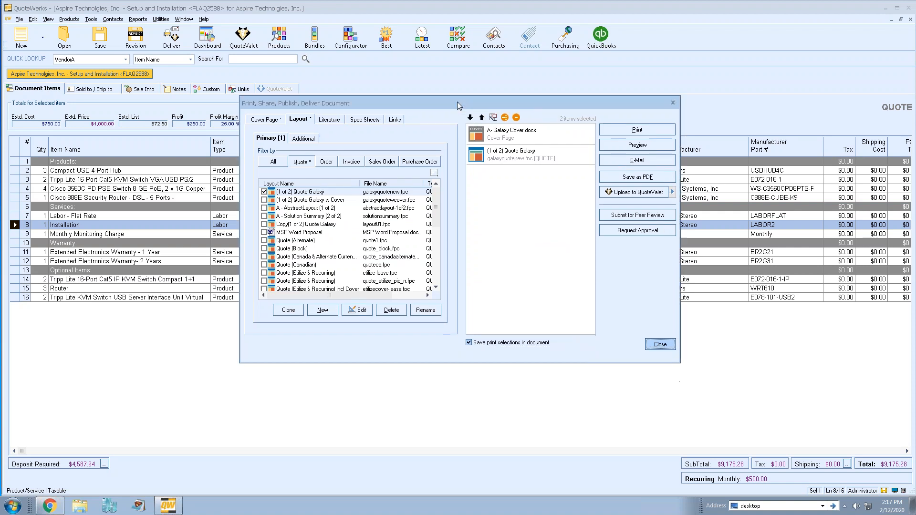
click(267, 121)
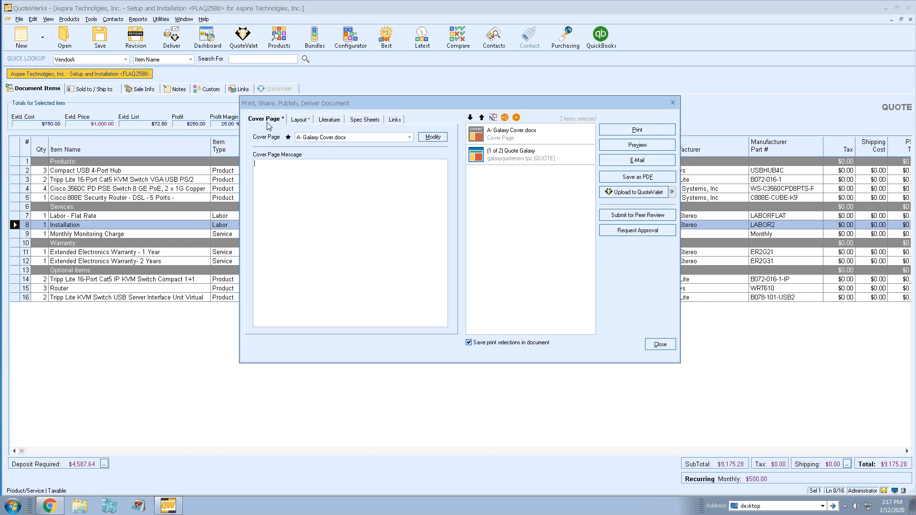
click(307, 123)
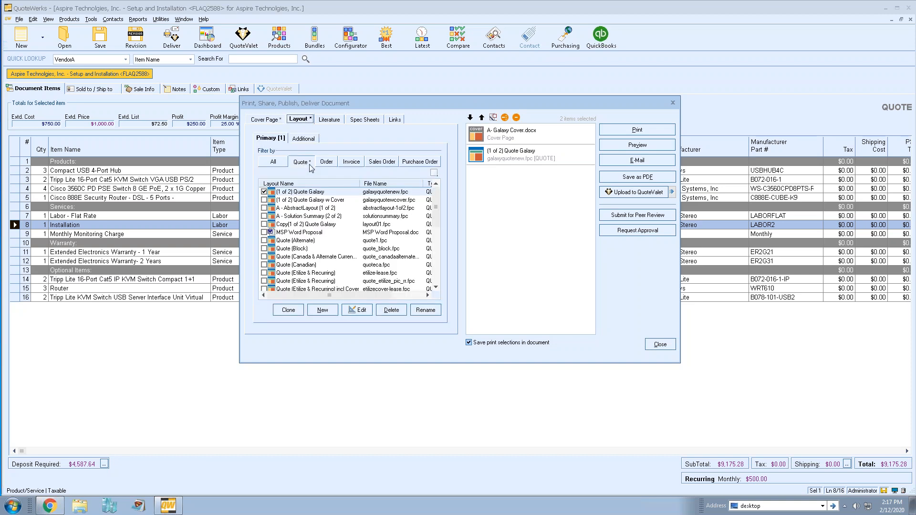
click(304, 140)
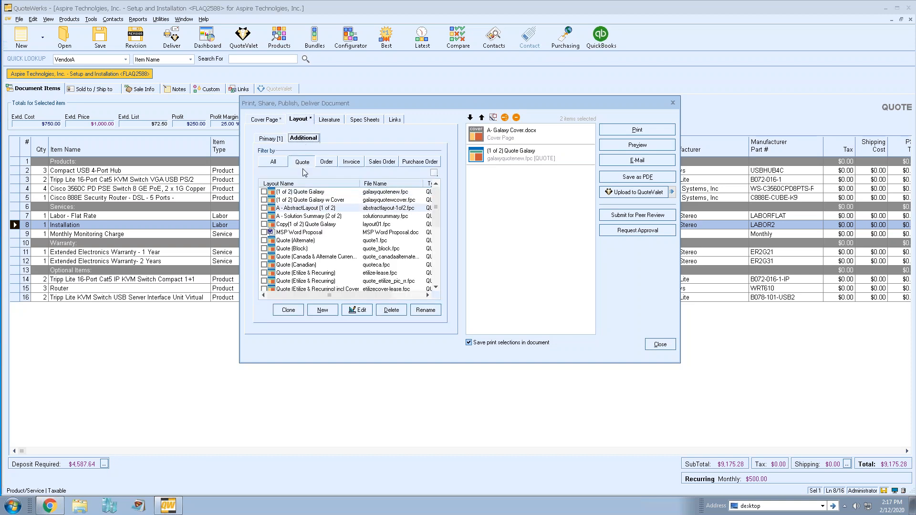
click(330, 120)
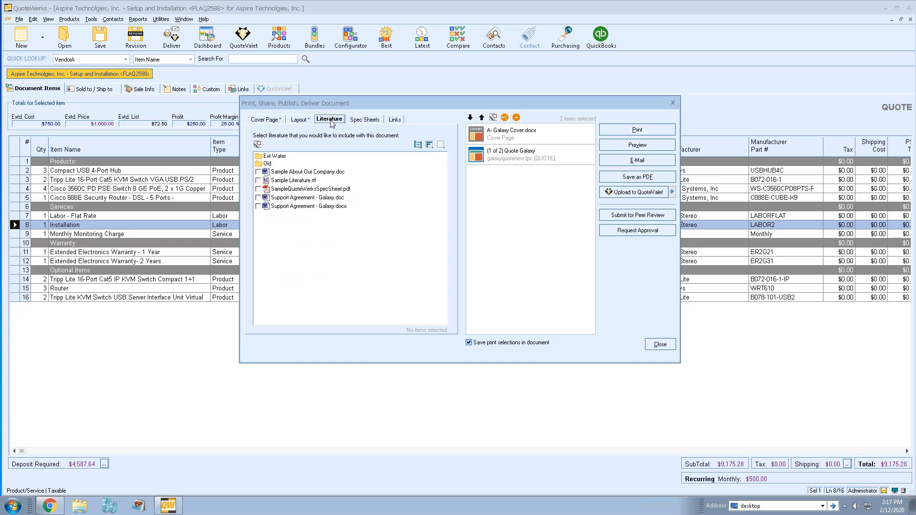
click(365, 120)
click(396, 120)
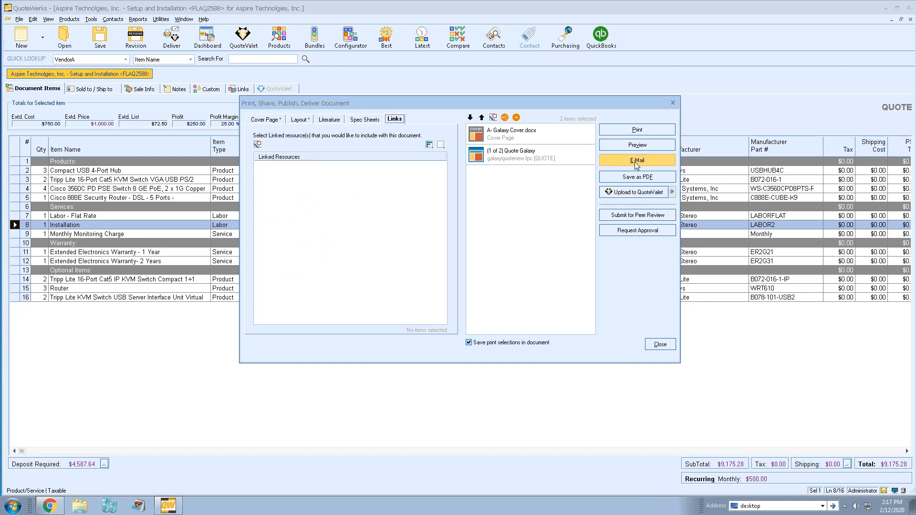
click(631, 195)
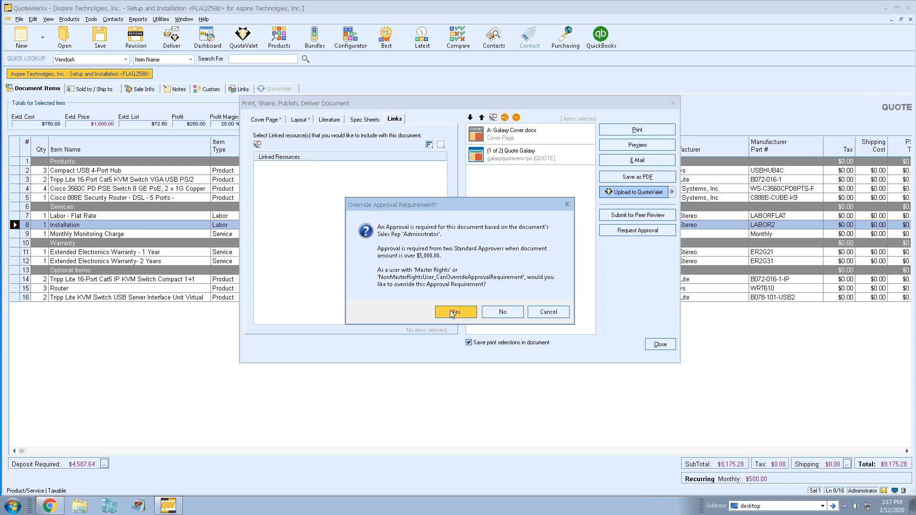
Override the approval requirement and save quote FLAQ2588
click(454, 312)
click(461, 292)
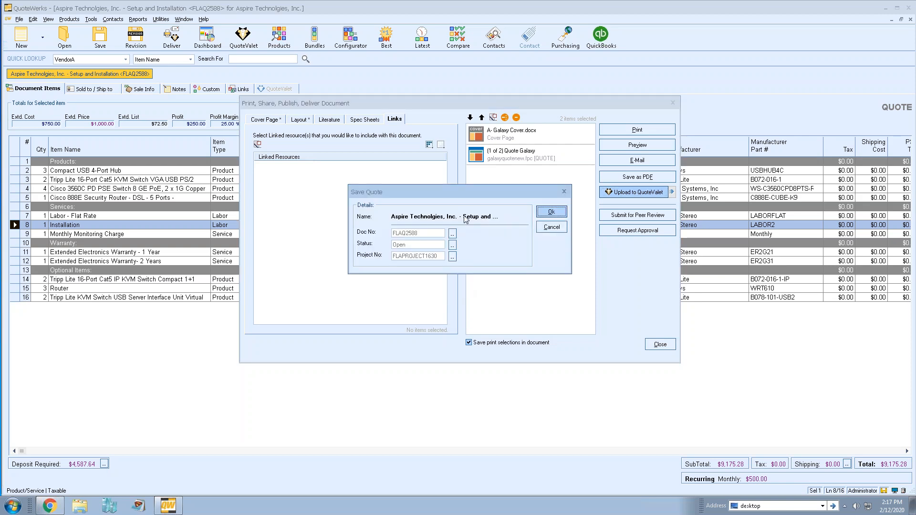
click(551, 212)
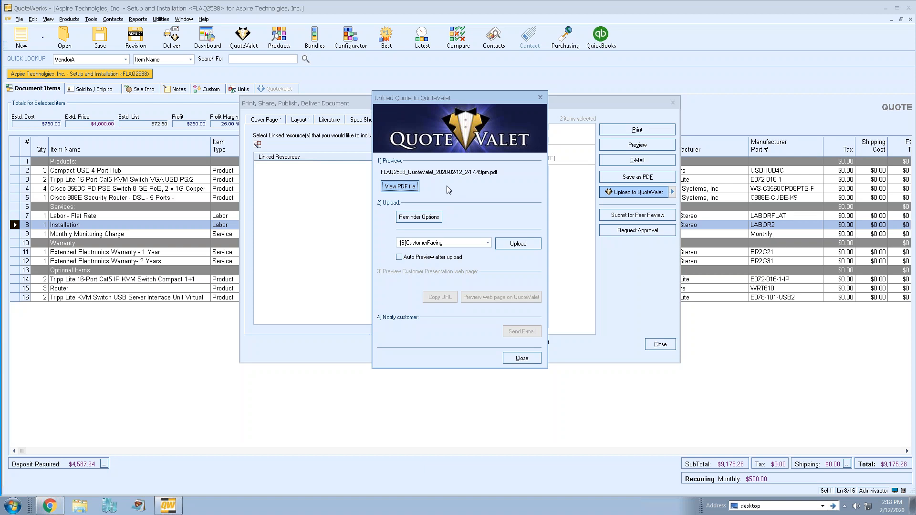
click(398, 187)
click(423, 218)
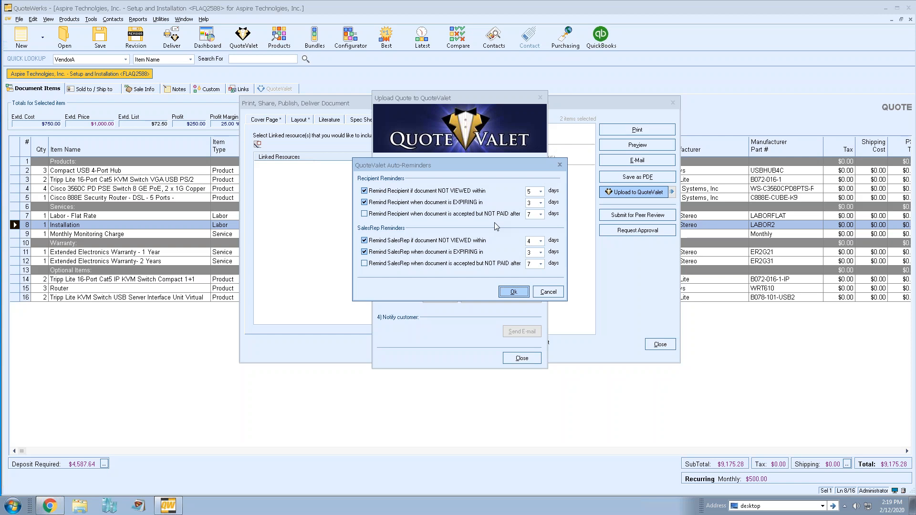
click(548, 292)
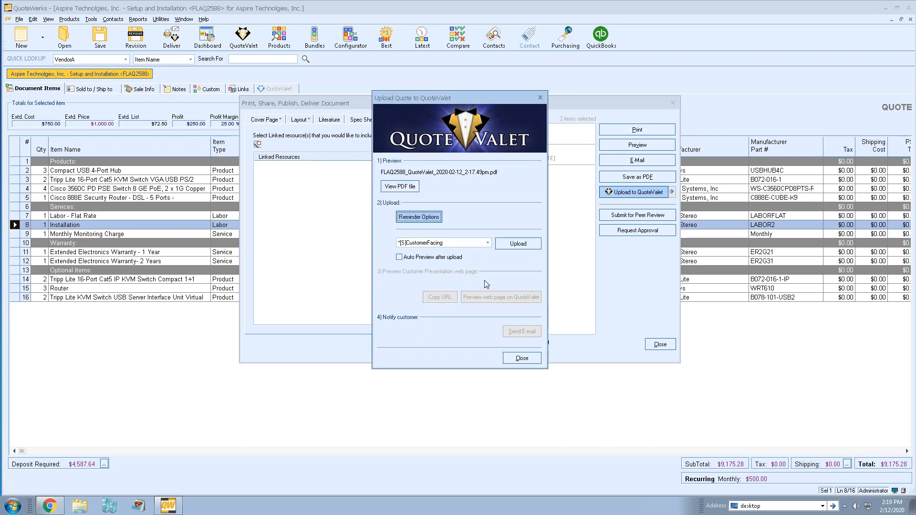
Upload FLAQ2588 with the [S]CustomerFacing-WrittenSignature template, copy its URL and preview the web page
click(487, 244)
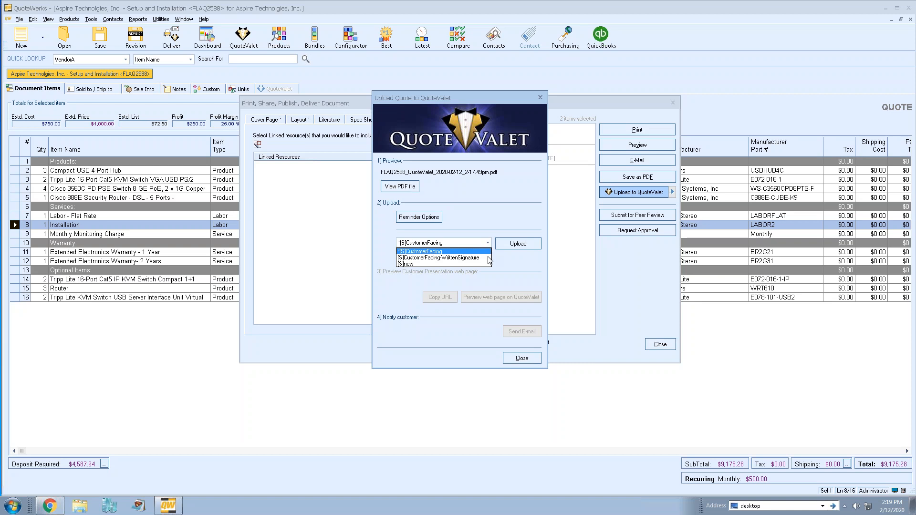
click(489, 258)
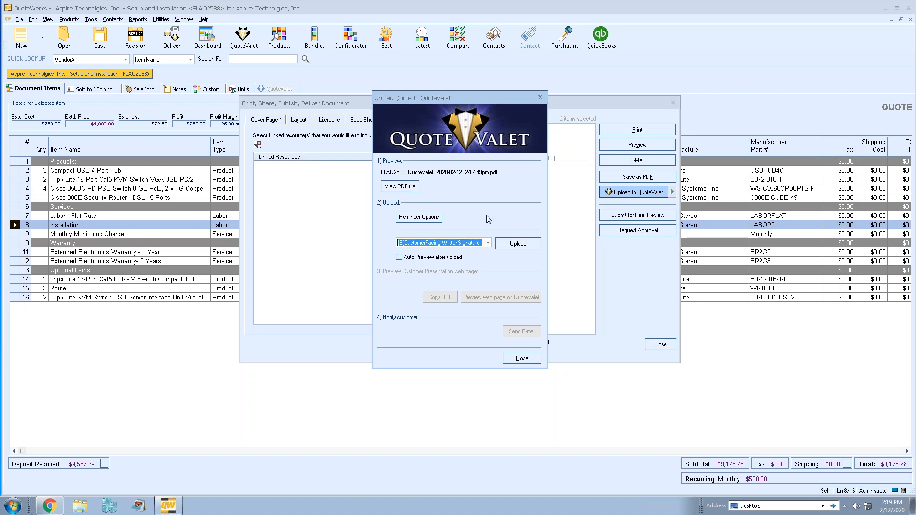
click(508, 245)
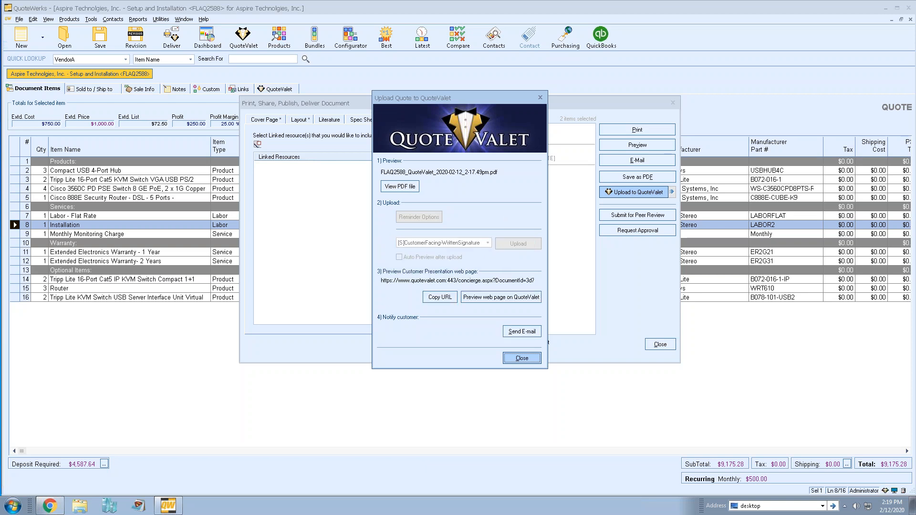
click(445, 299)
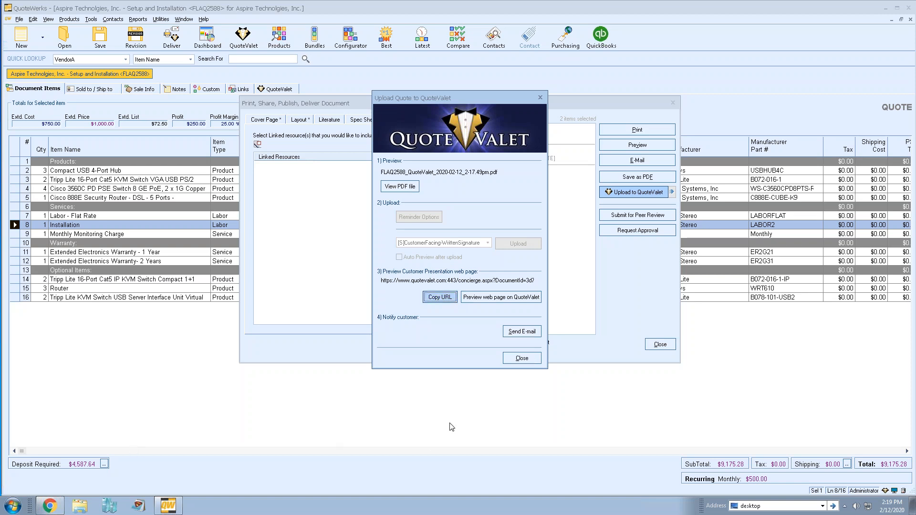
click(486, 299)
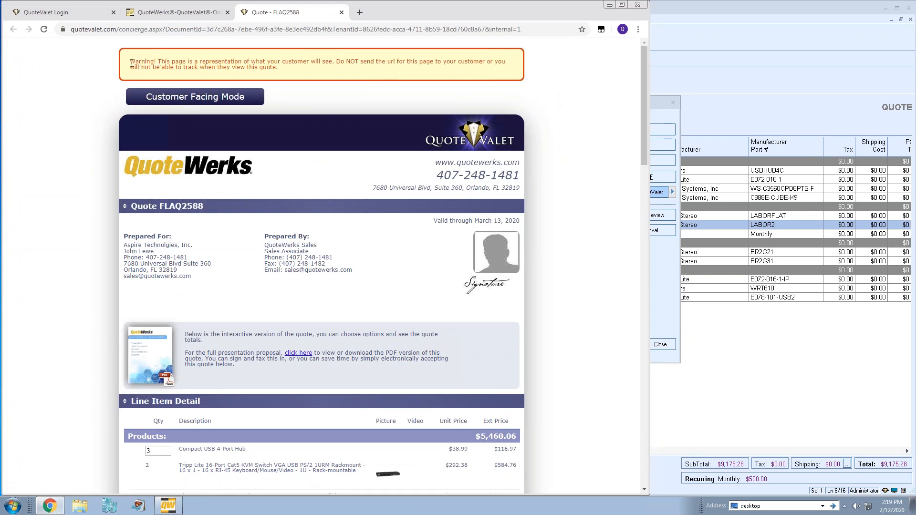
Select and read the quote page's warning about sharing the URL
drag(131, 64, 288, 71)
click(288, 74)
drag(346, 61, 420, 63)
click(343, 71)
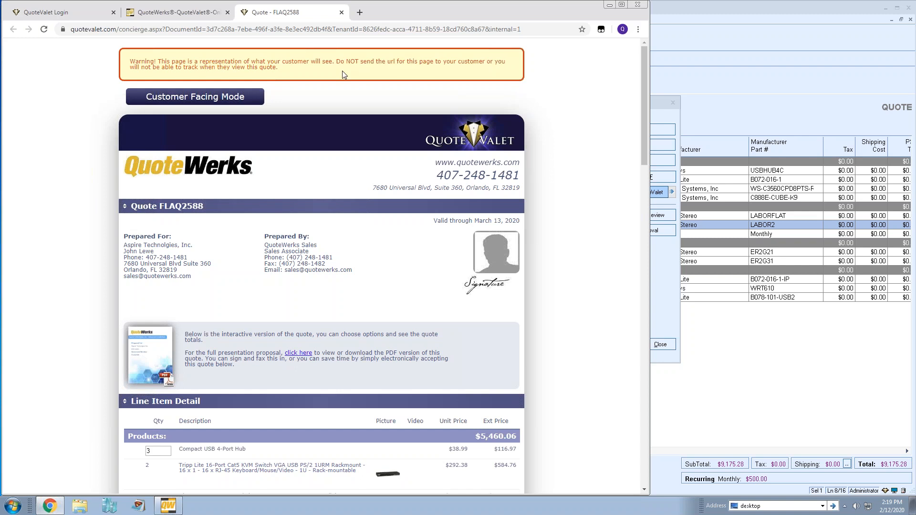
triple_click(206, 65)
click(283, 71)
Review the Payment Options and Ready to Accept sections, then close the quote page
scroll(583, 205, down, 6)
scroll(584, 205, down, 6)
scroll(583, 205, down, 10)
scroll(583, 210, up, 8)
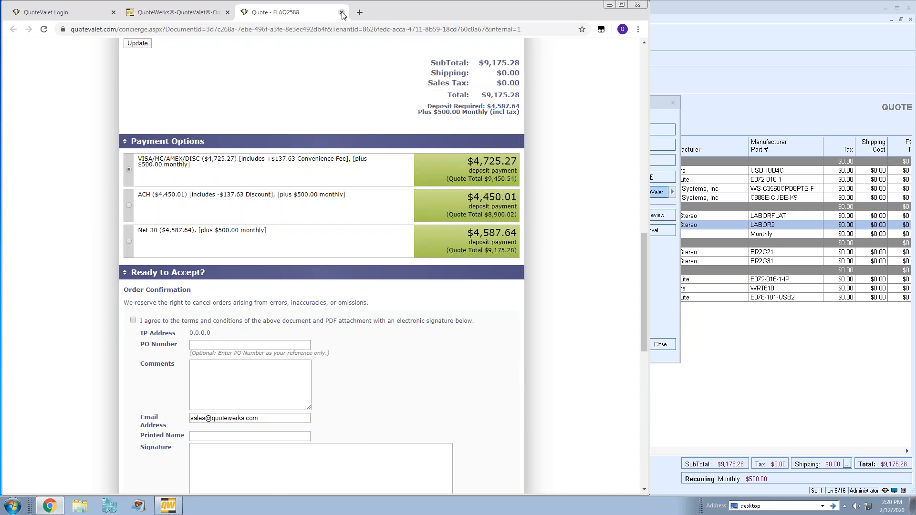
click(342, 13)
Start the customer notification e-mail and check its Template list without choosing one
click(660, 276)
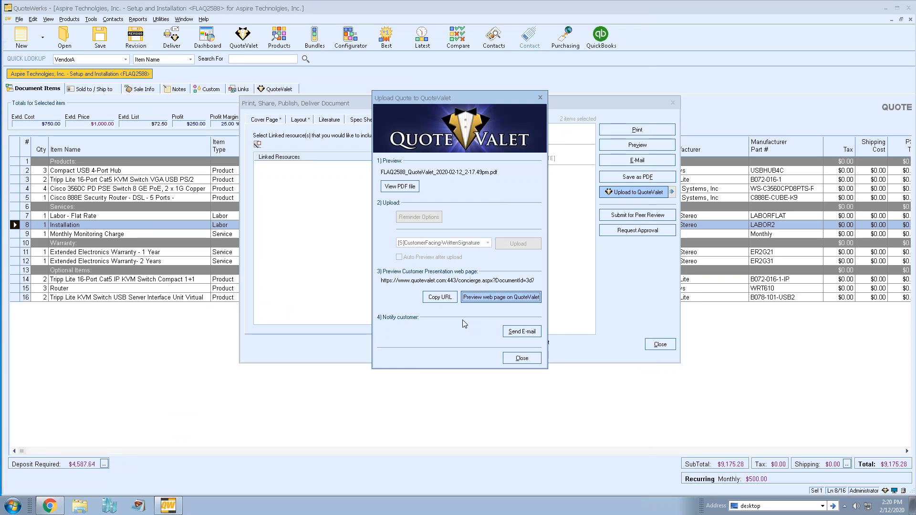
click(521, 332)
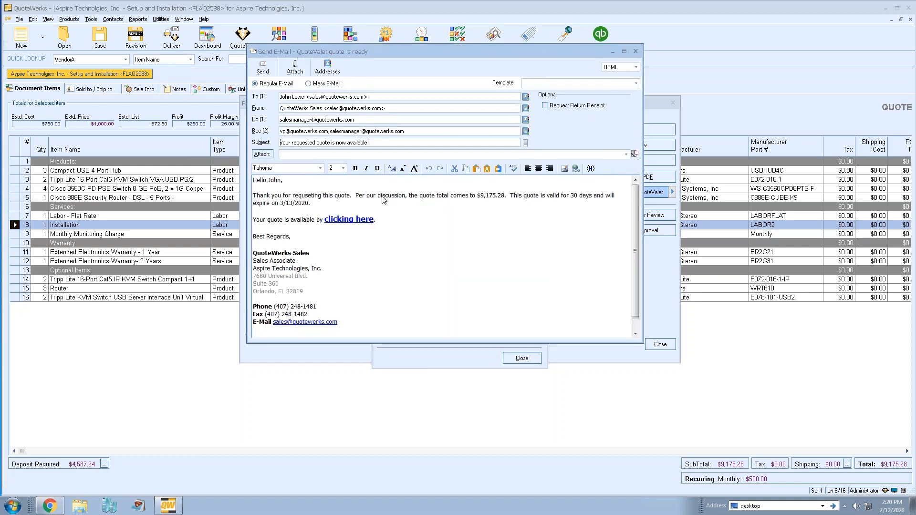
drag(439, 51, 420, 68)
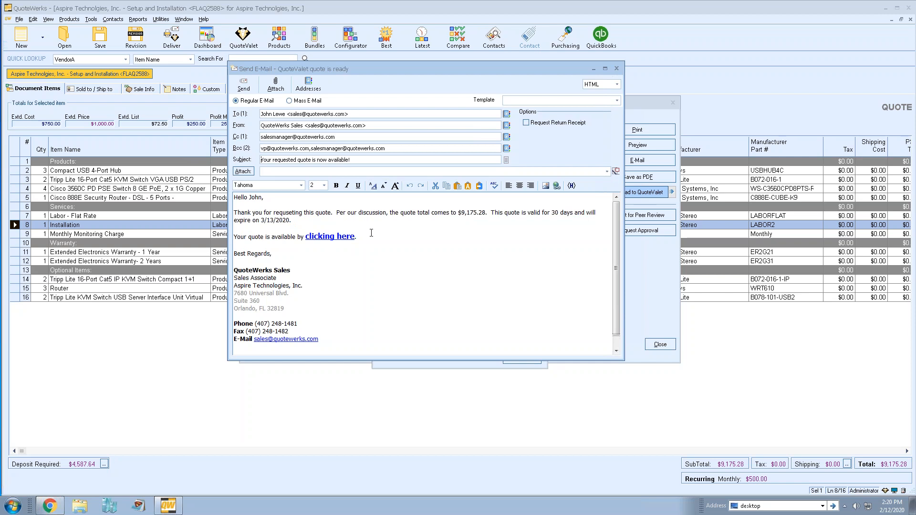
click(617, 100)
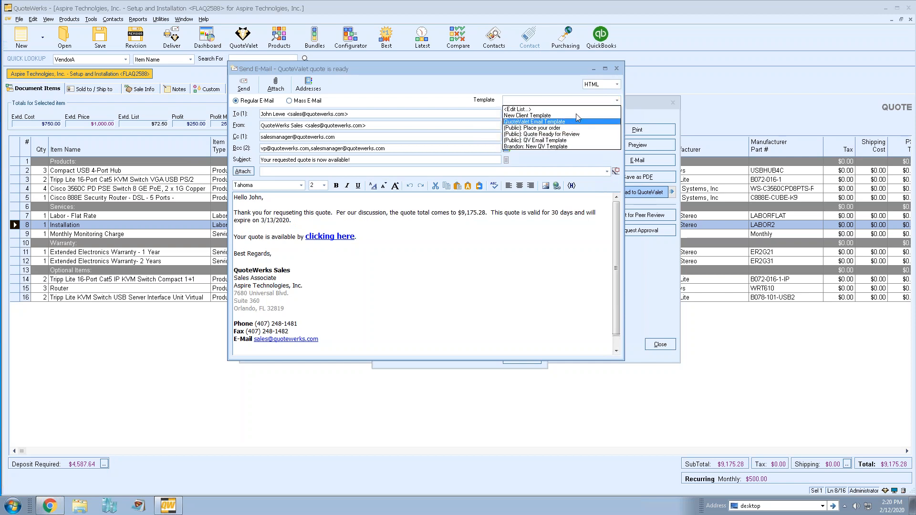
click(507, 87)
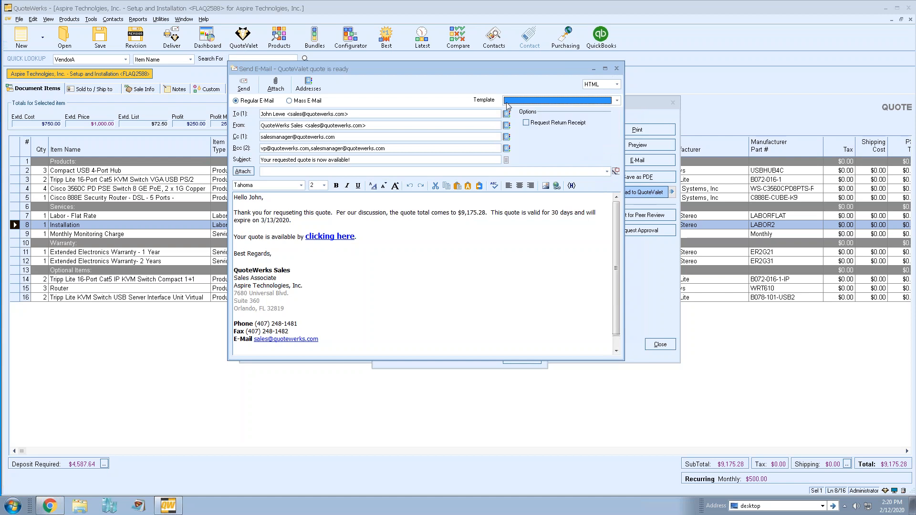
Inspect the recipient, sender and 'clicking here' quote link, then close the e-mail unsent
click(358, 115)
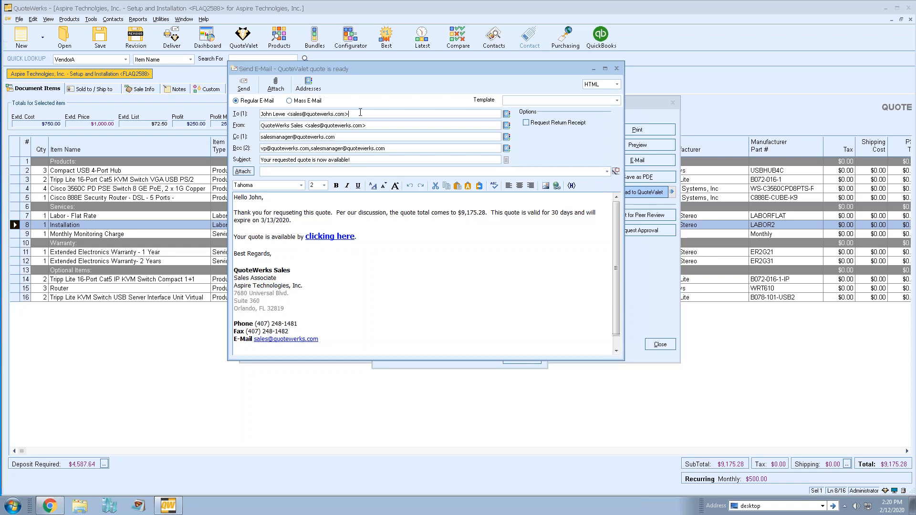
click(415, 127)
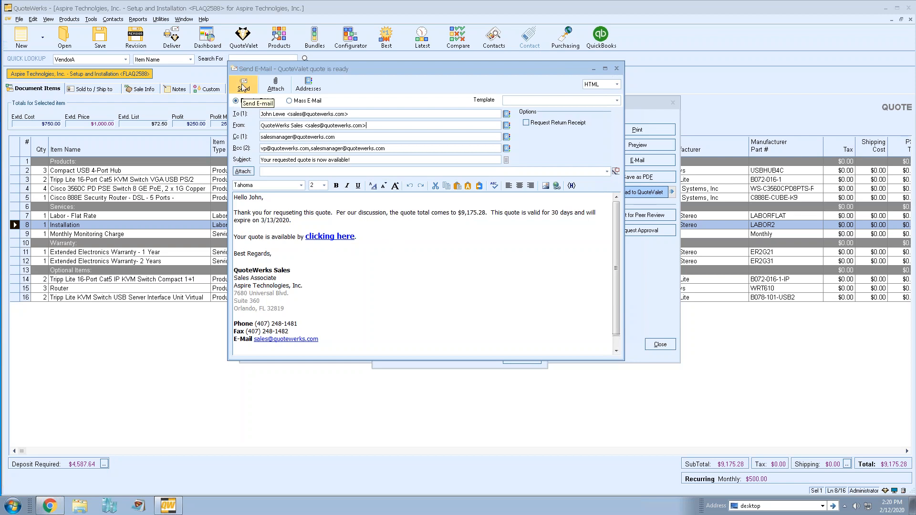
drag(354, 237, 306, 237)
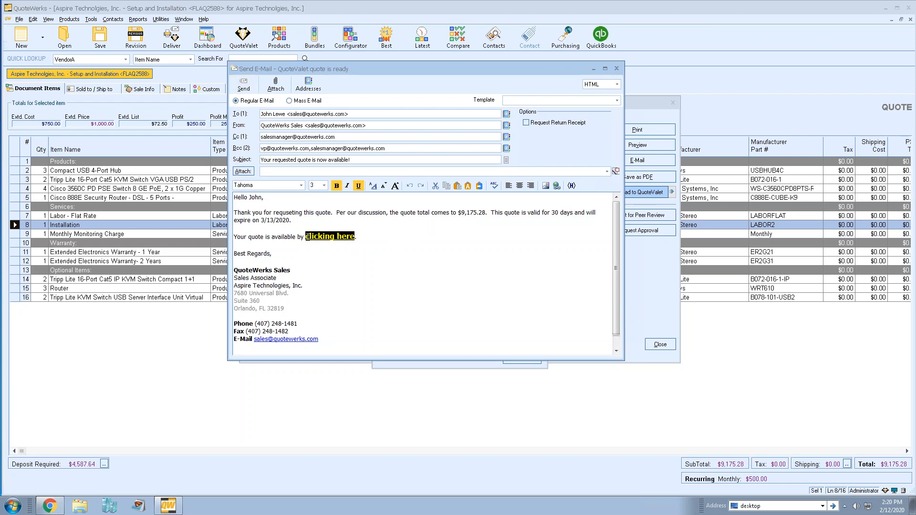
click(370, 238)
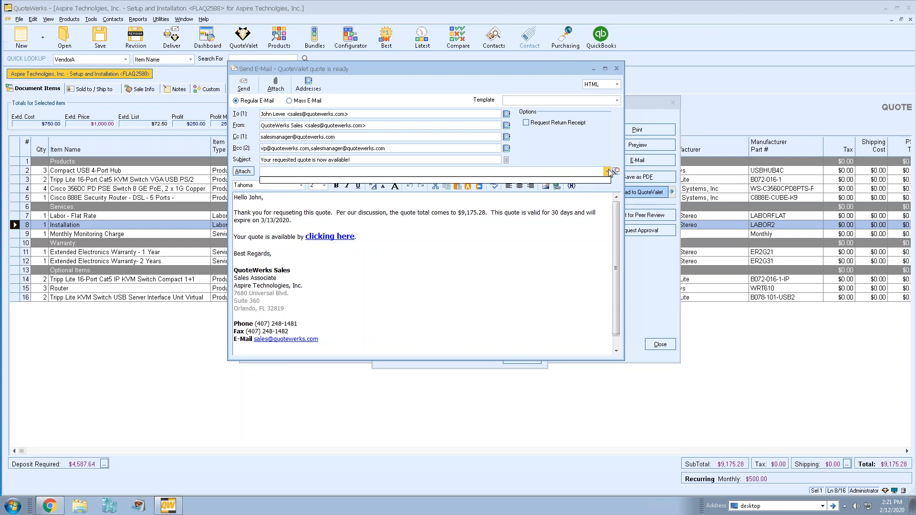
click(357, 247)
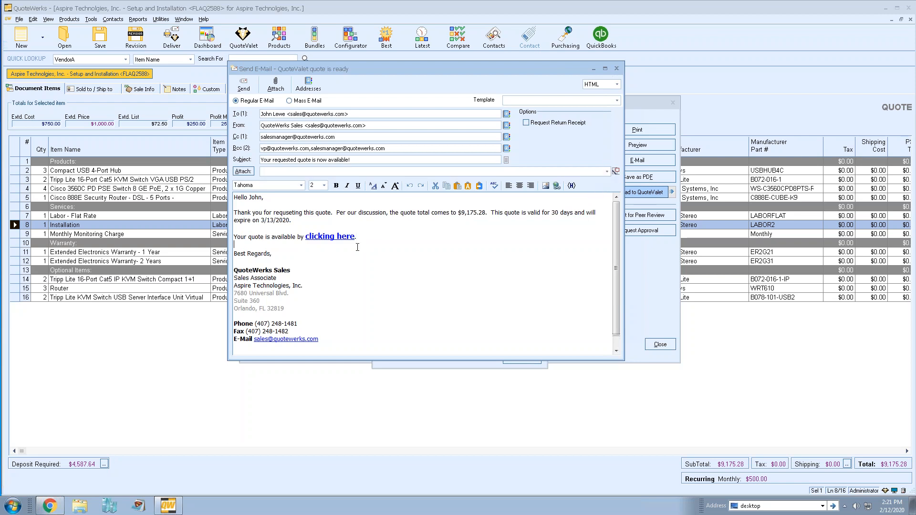
drag(306, 237, 342, 242)
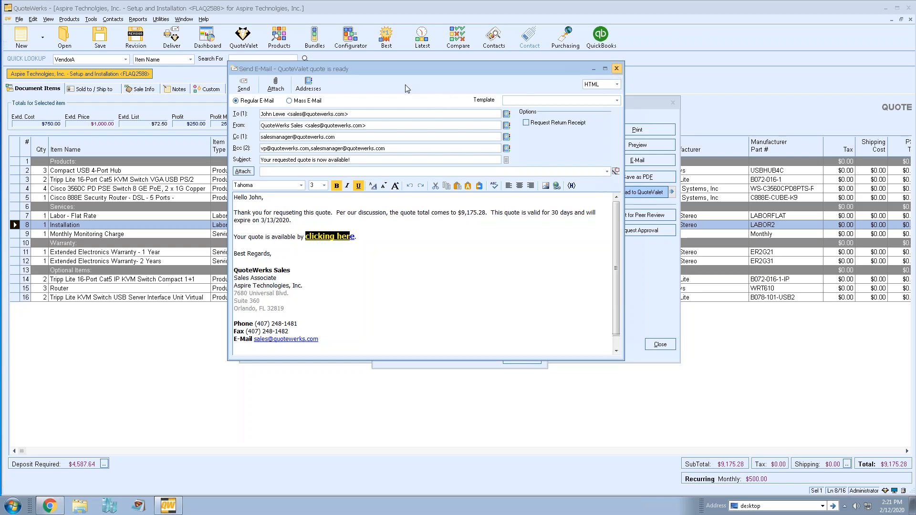
click(617, 69)
Close the upload dialogs and load the copied FLAQ2588 QuoteValet URL in a new Chrome tab
click(521, 358)
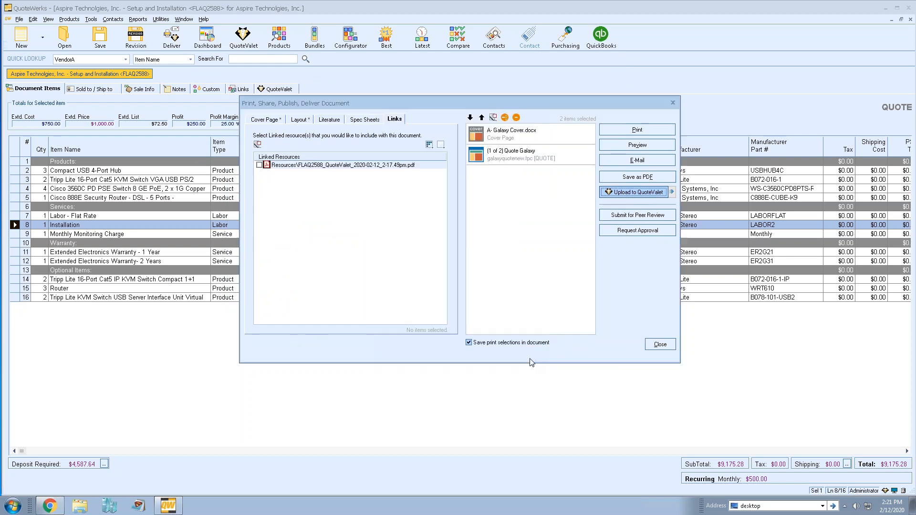
click(660, 345)
click(50, 506)
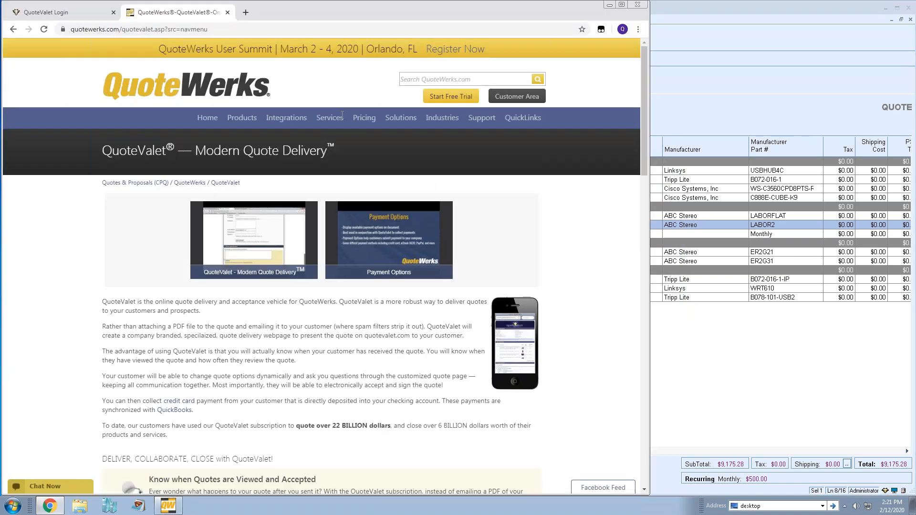
click(244, 14)
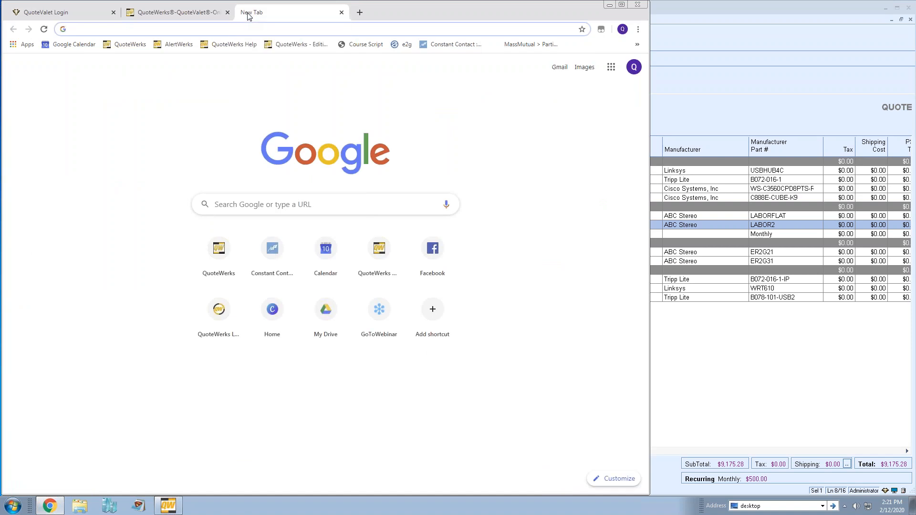
key(ctrl+v)
key(Return)
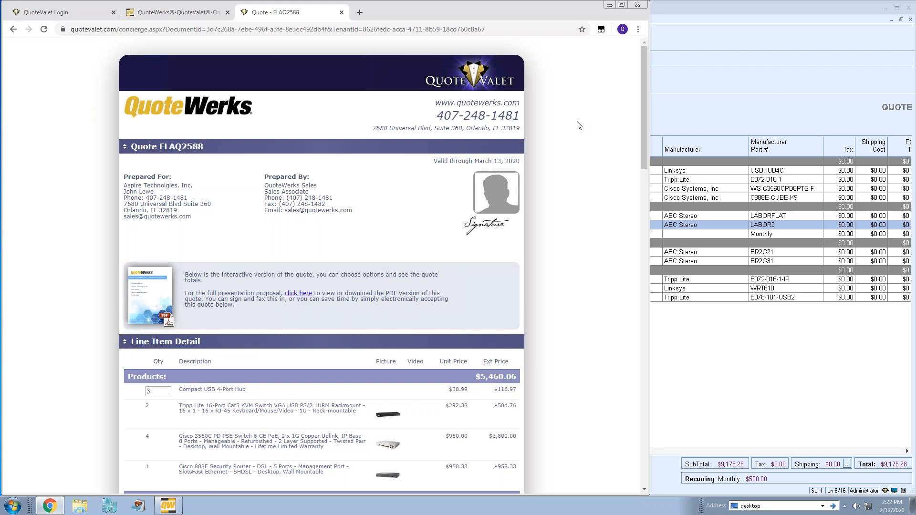
scroll(575, 122, down, 2)
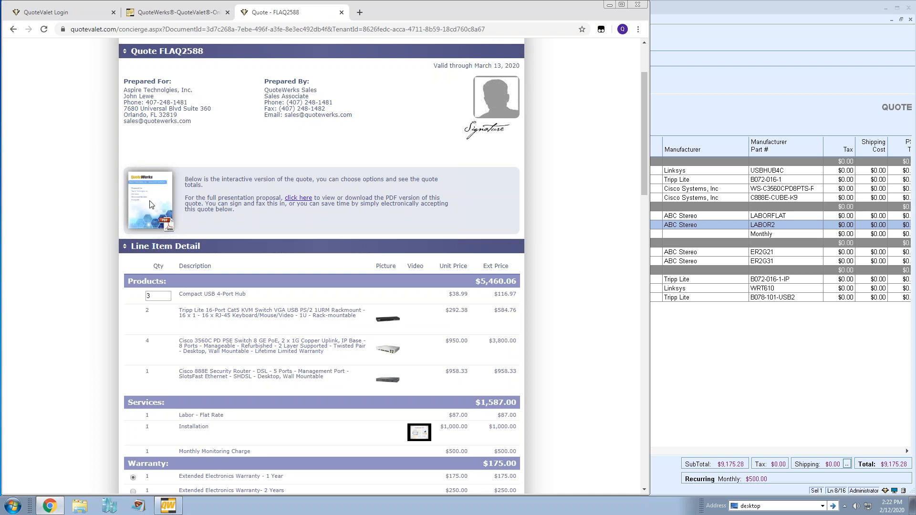
click(298, 197)
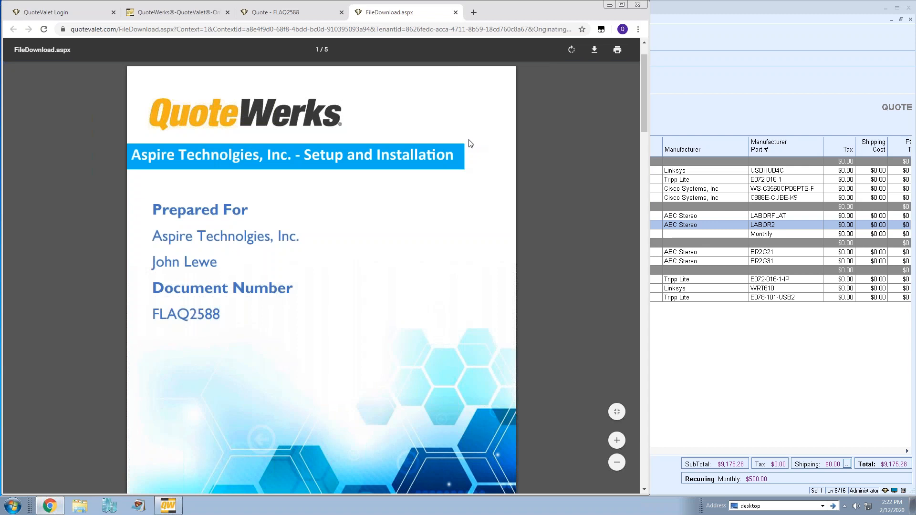
scroll(470, 143, down, 9)
scroll(470, 144, down, 11)
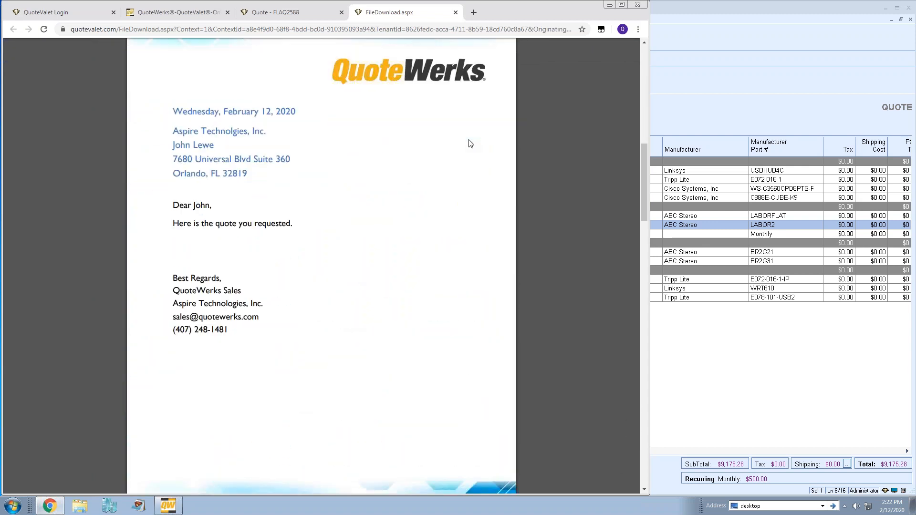
scroll(470, 143, down, 12)
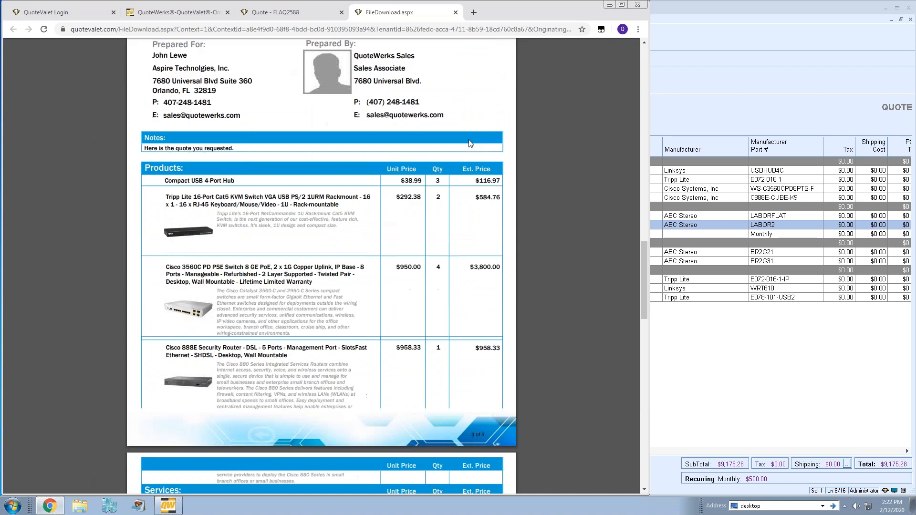
scroll(469, 139, down, 1)
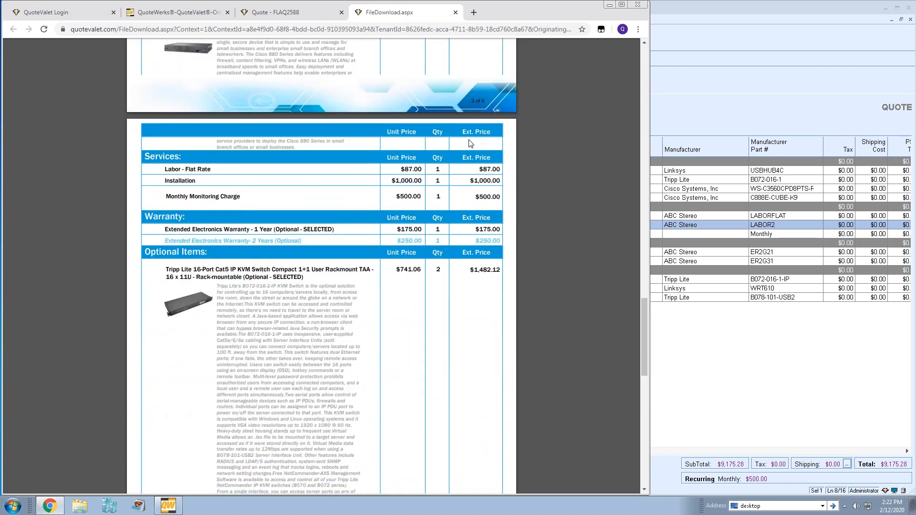
scroll(469, 140, up, 4)
click(456, 13)
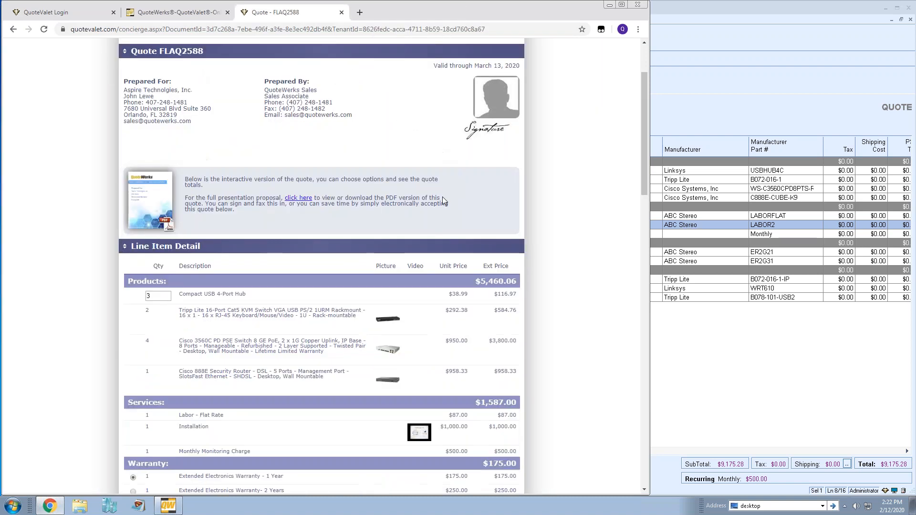
Change the Compact USB 4-Port Hub quantity from 3 to 5 and update the total to $9,253.26
scroll(548, 156, down, 4)
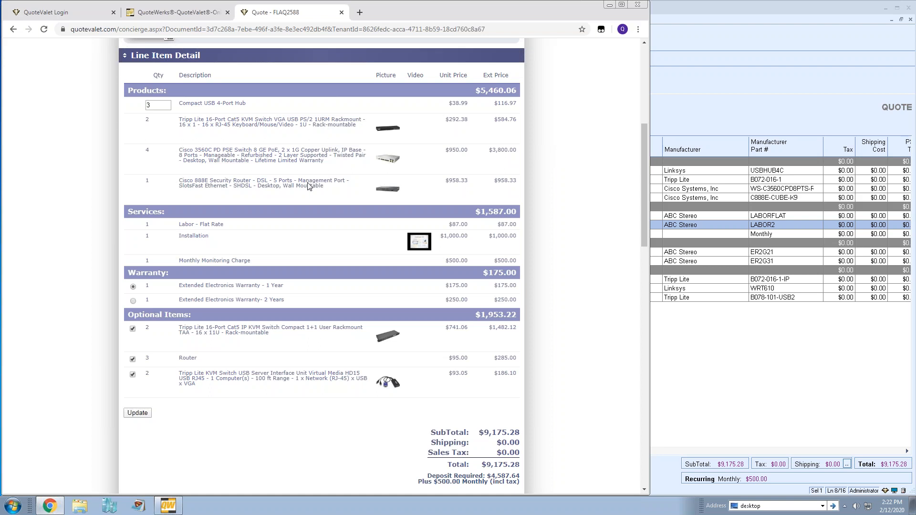
drag(159, 106, 110, 102)
text(5)
click(113, 128)
scroll(614, 129, down, 1)
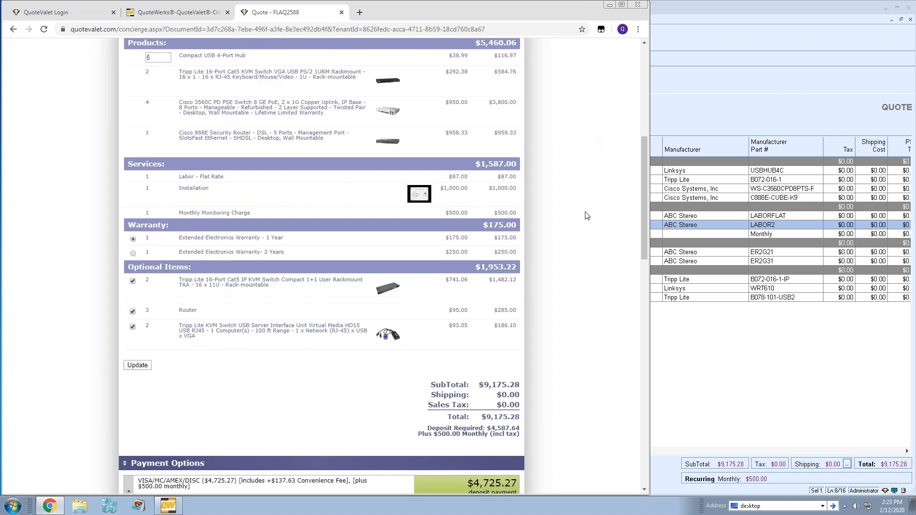
scroll(587, 215, down, 2)
scroll(587, 215, down, 8)
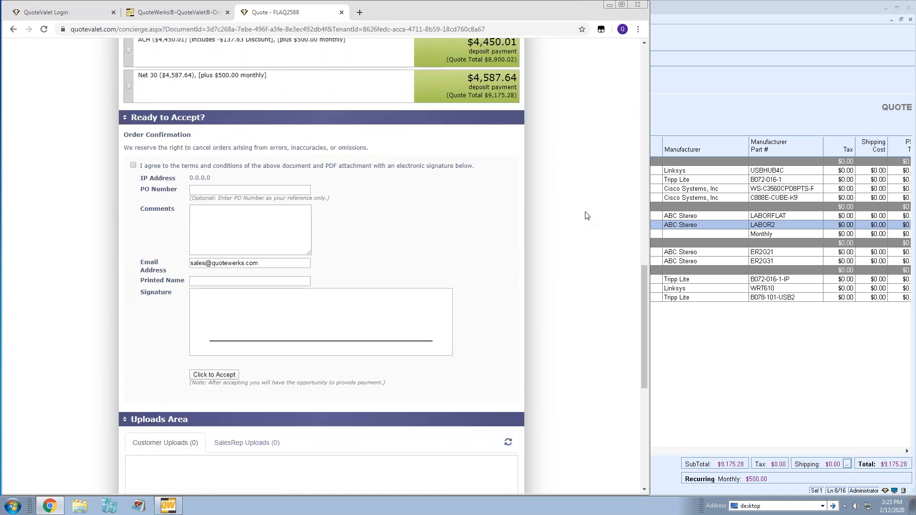
scroll(587, 216, up, 7)
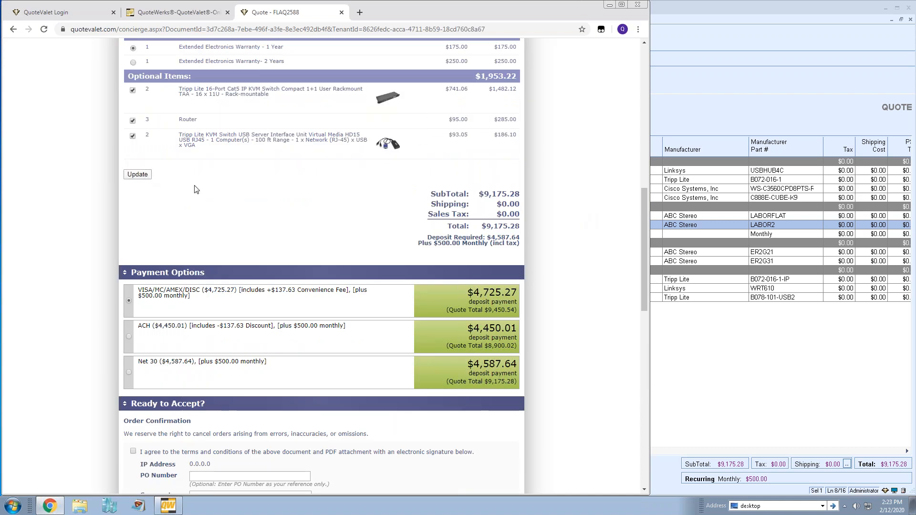
click(146, 174)
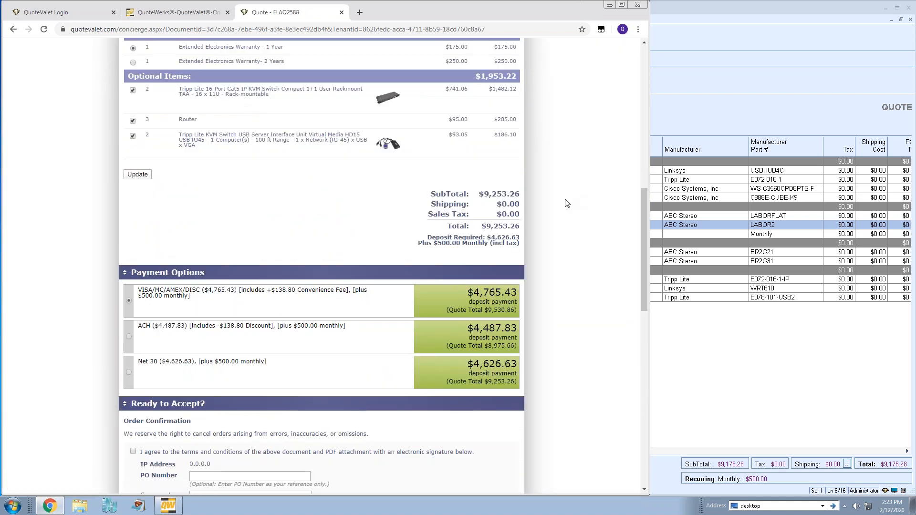
scroll(567, 202, up, 4)
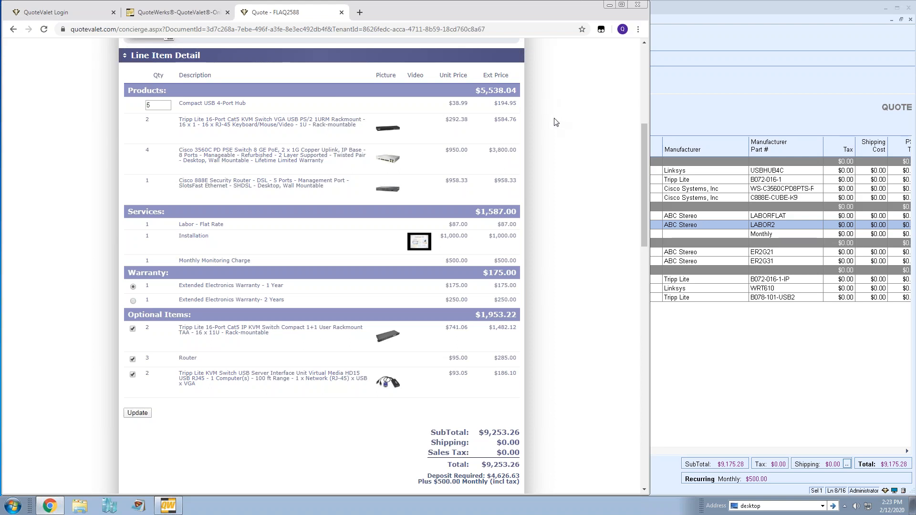
scroll(560, 119, down, 1)
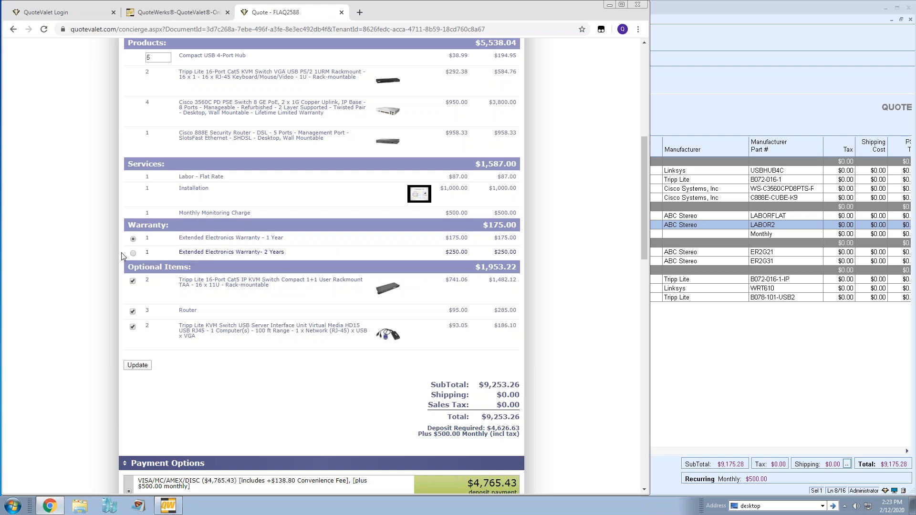
Choose the 2-Year warranty, uncheck Router and Tripp Lite KVM USB, and update to $8,857.16
click(133, 254)
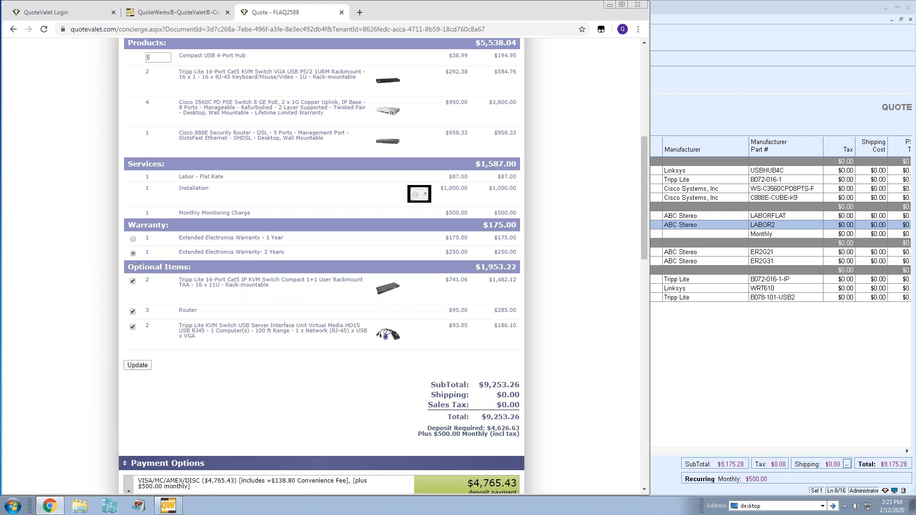
click(132, 311)
click(133, 327)
click(134, 367)
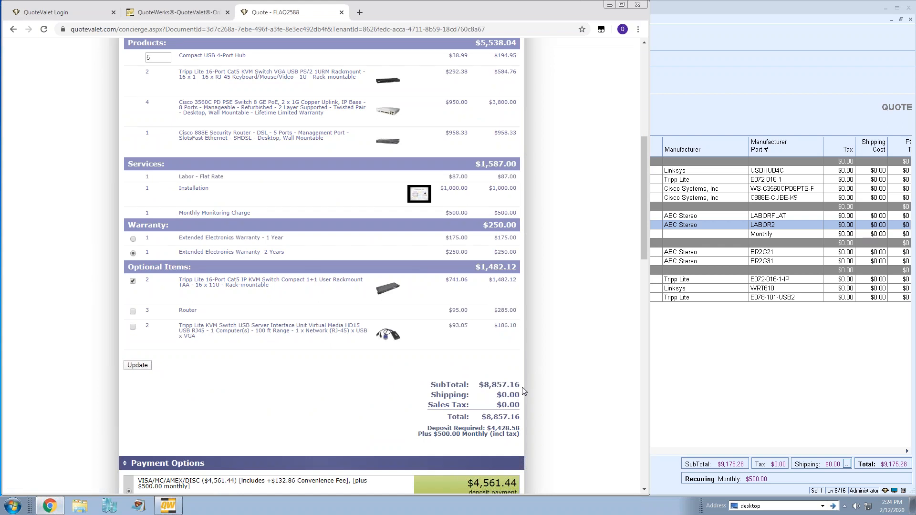
scroll(576, 277, down, 4)
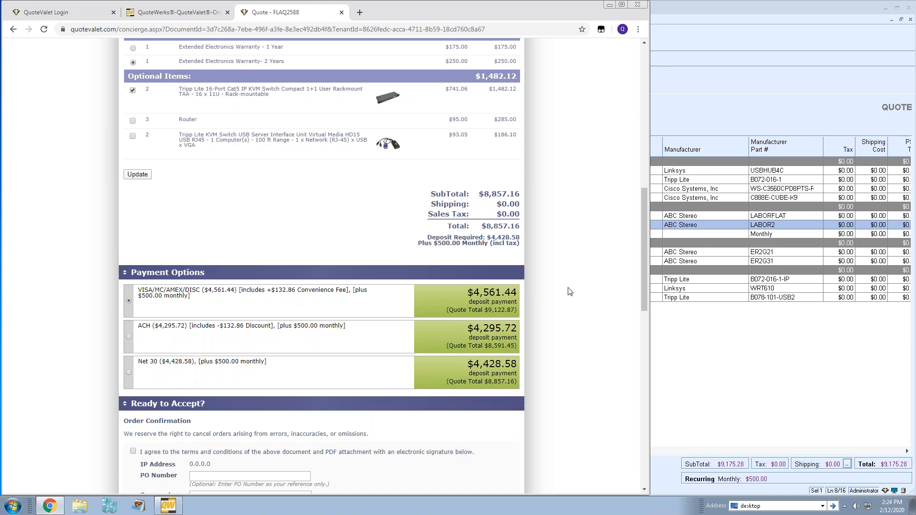
click(130, 373)
click(137, 306)
In the Have Questions box, enter 'I have a question about line 2.' and submit it
scroll(585, 239, down, 4)
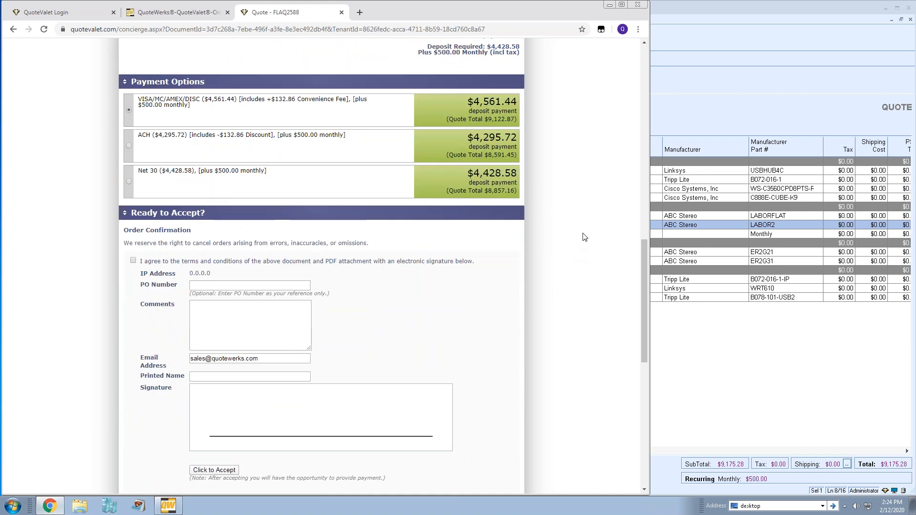
scroll(585, 237, down, 1)
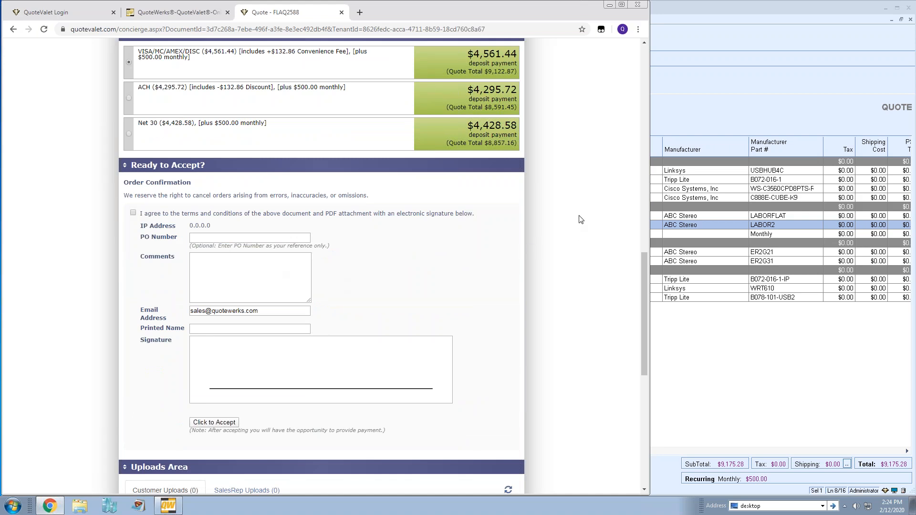
scroll(581, 219, down, 8)
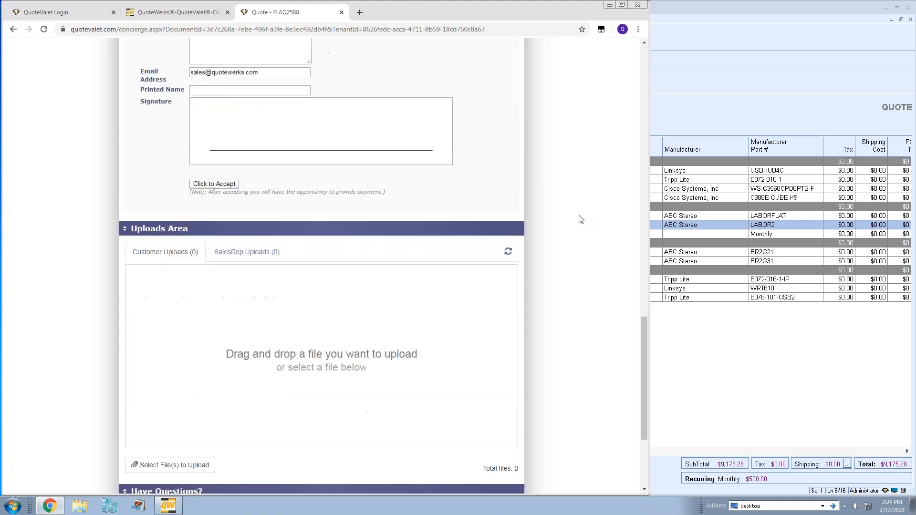
scroll(581, 220, down, 1)
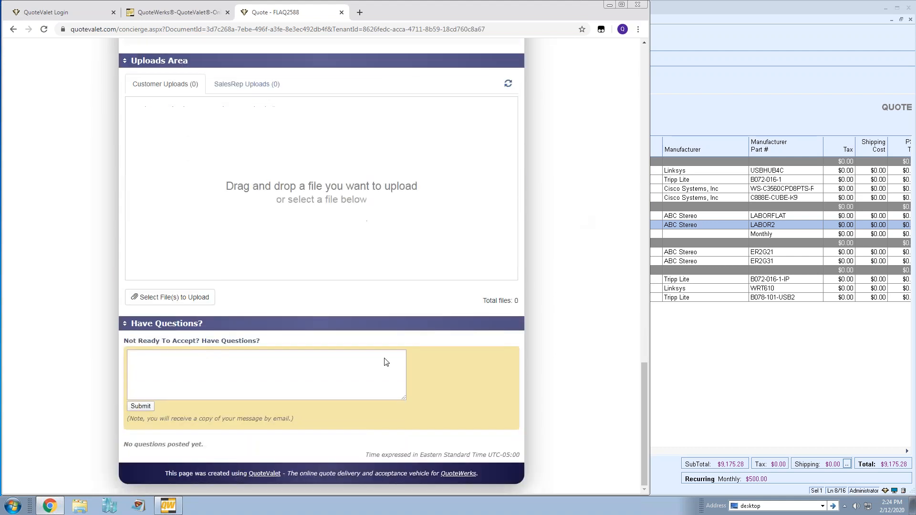
click(179, 393)
text(Comment)
key(BackSpace)
key(BackSpace)
key(BackSpace)
key(BackSpace)
key(BackSpace)
key(BackSpace)
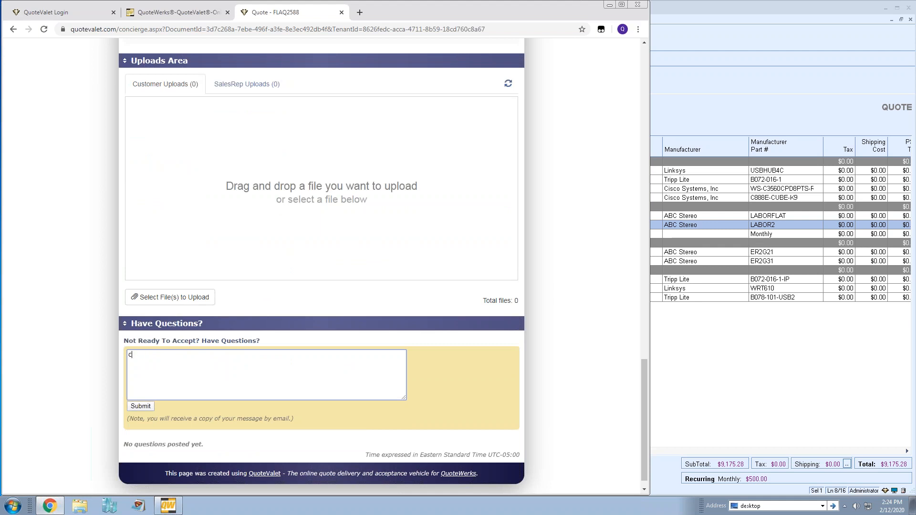
text(I have a questi)
key(BackSpace)
key(BackSpace)
key(BackSpace)
key(BackSpace)
text(estion about line 2.)
click(136, 408)
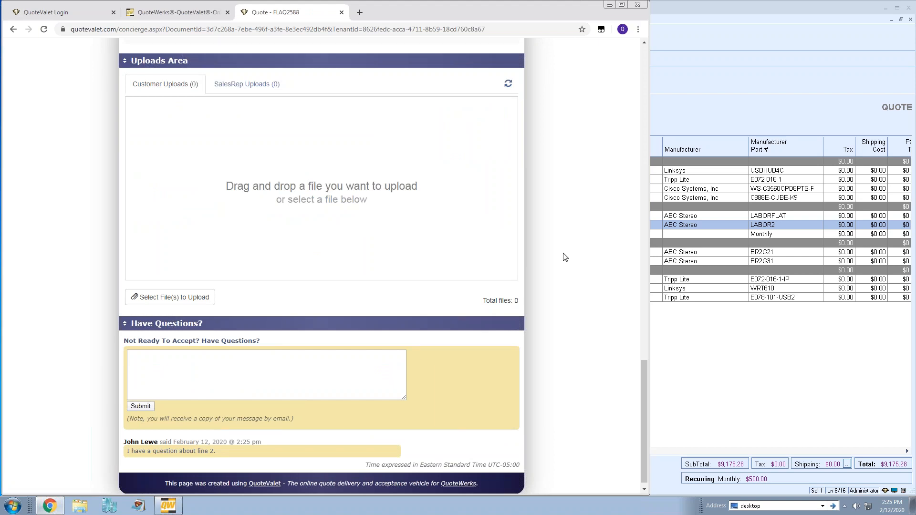
Open the QuoteWerks QuoteValet tab and accept the applied customer selections
click(688, 97)
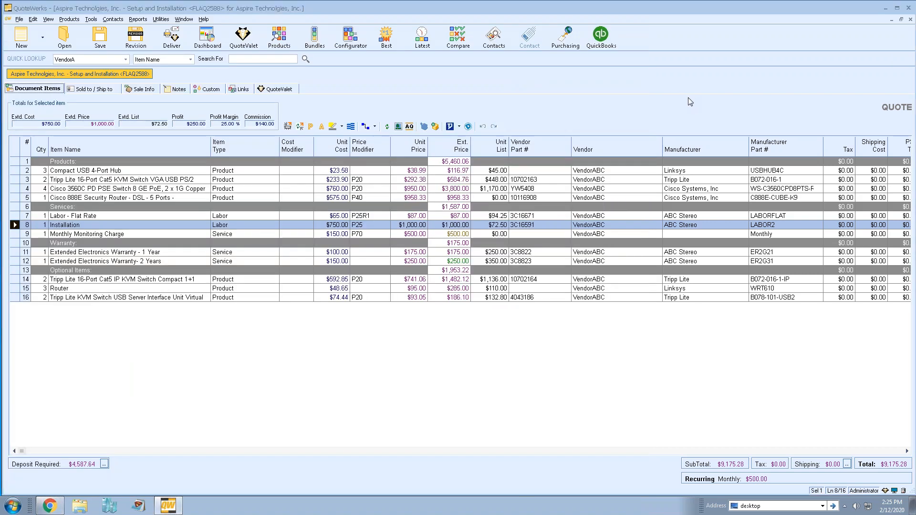
click(275, 91)
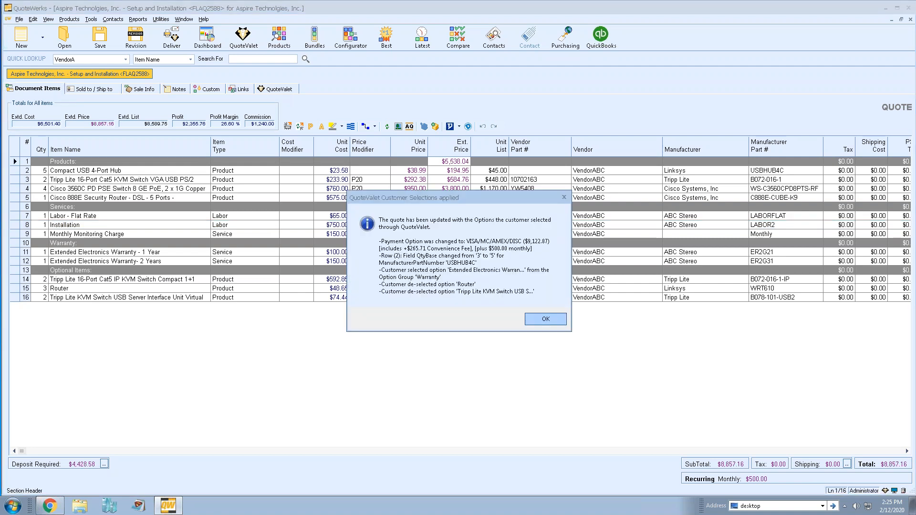
click(546, 318)
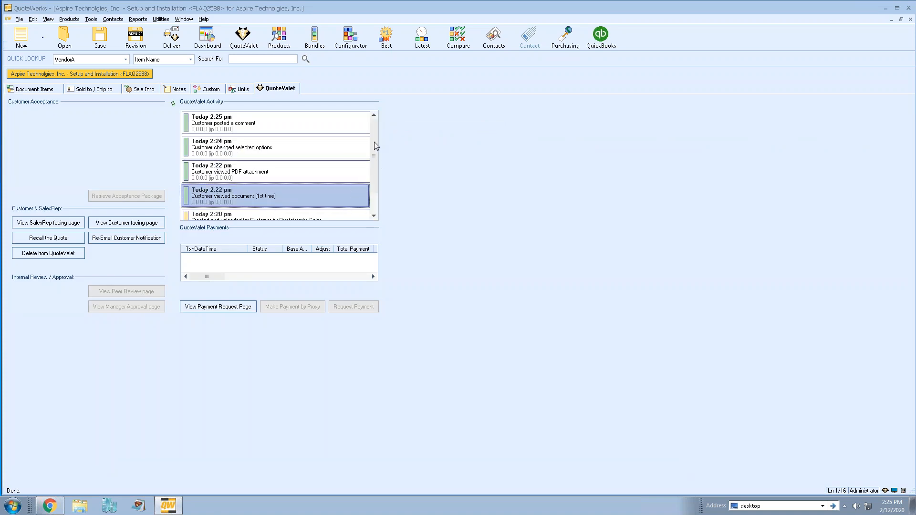
Review the viewed-document, viewed-PDF, changed-options and posted-comment activity entries
drag(374, 142, 371, 197)
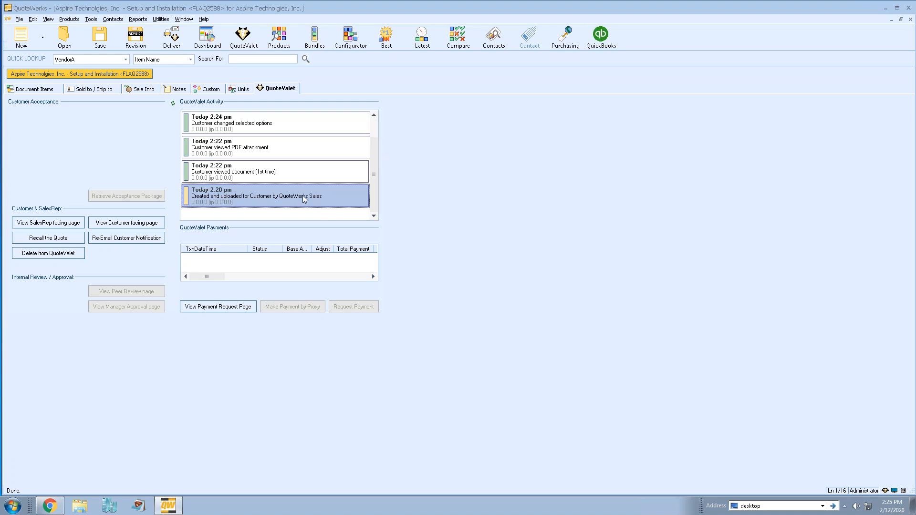
click(222, 175)
click(270, 148)
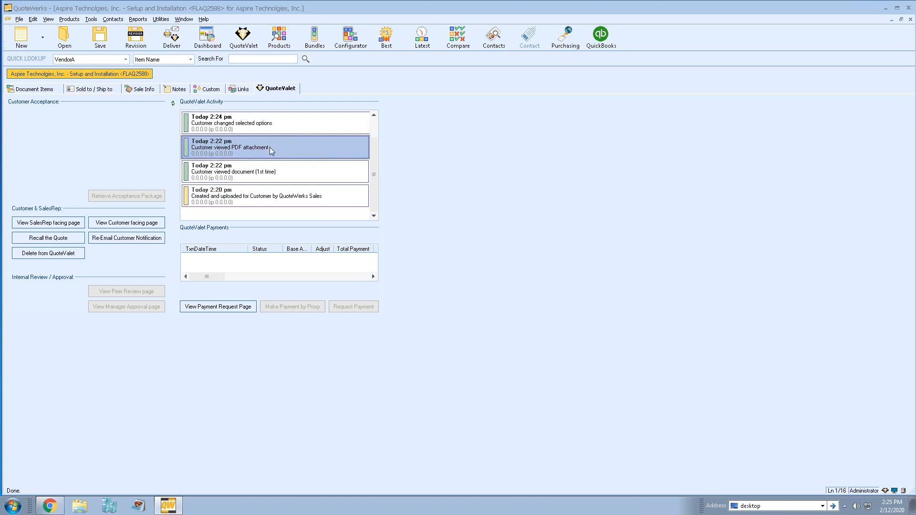
click(374, 116)
click(282, 150)
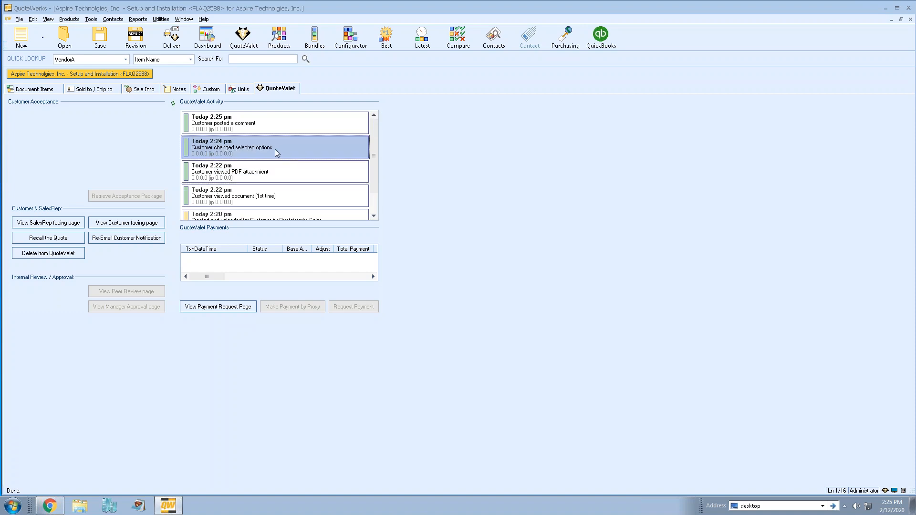
click(250, 128)
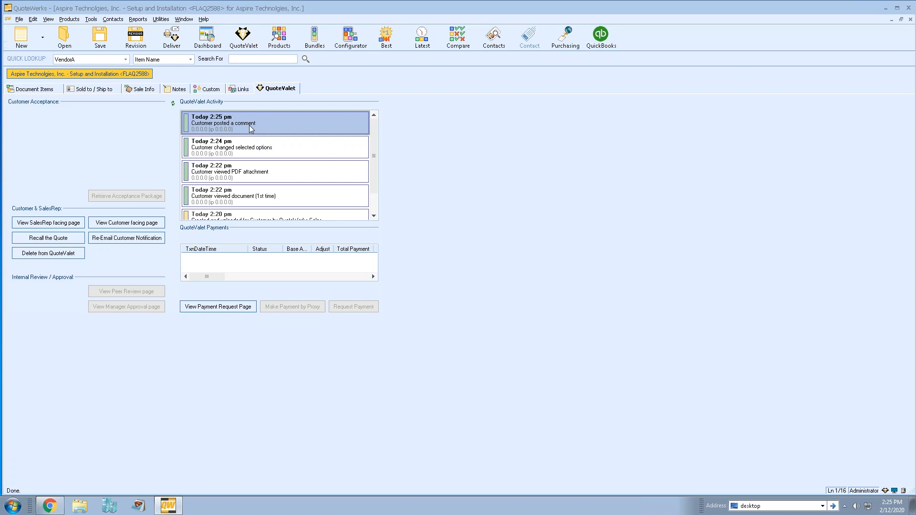
Open the sales-rep quote page and log in with the account, user name and password
click(41, 225)
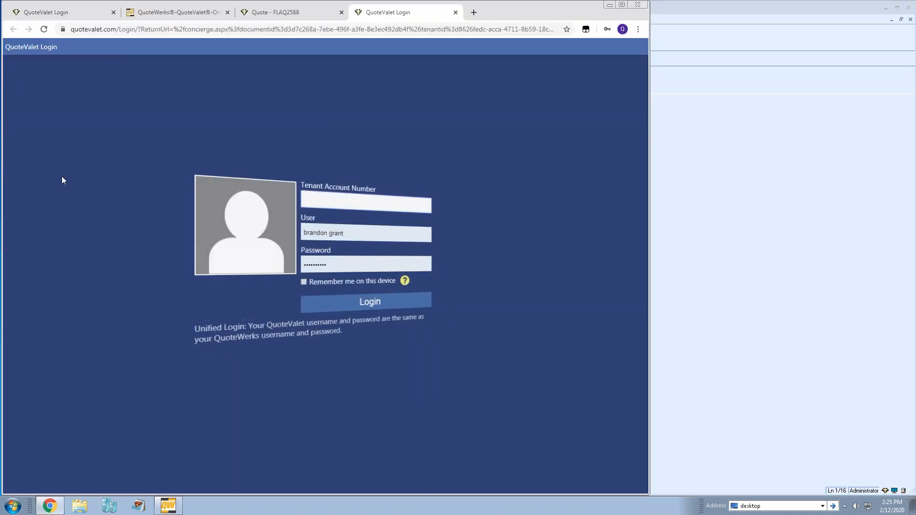
text(aspi)
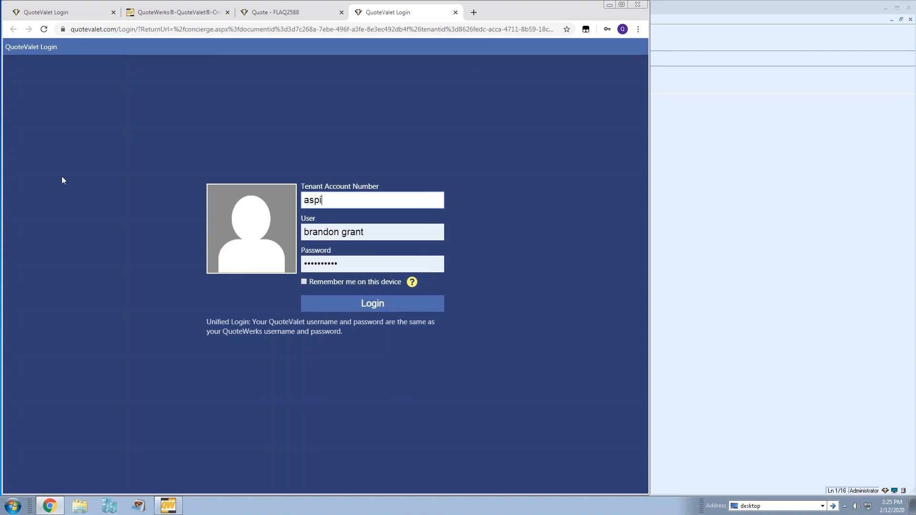
text(retechwriter001)
key(Tab)
text(administrator)
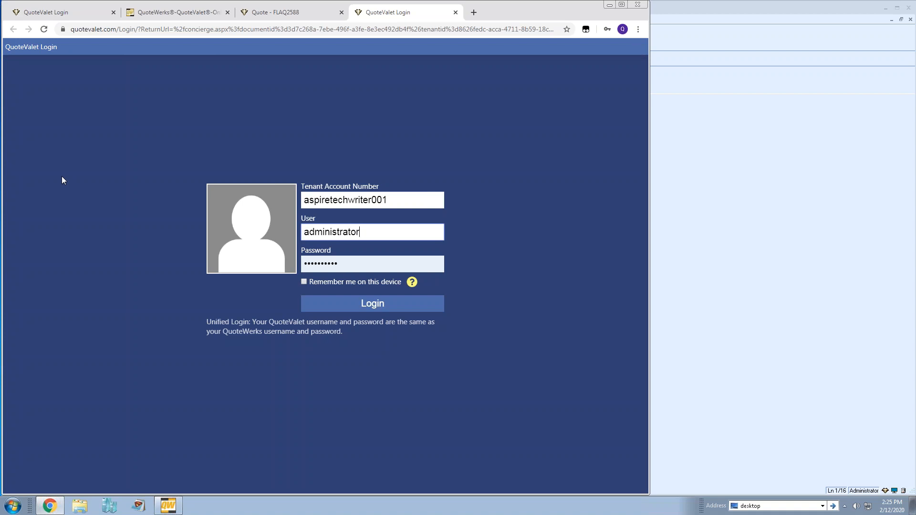
key(Tab)
text(•••)
key(Return)
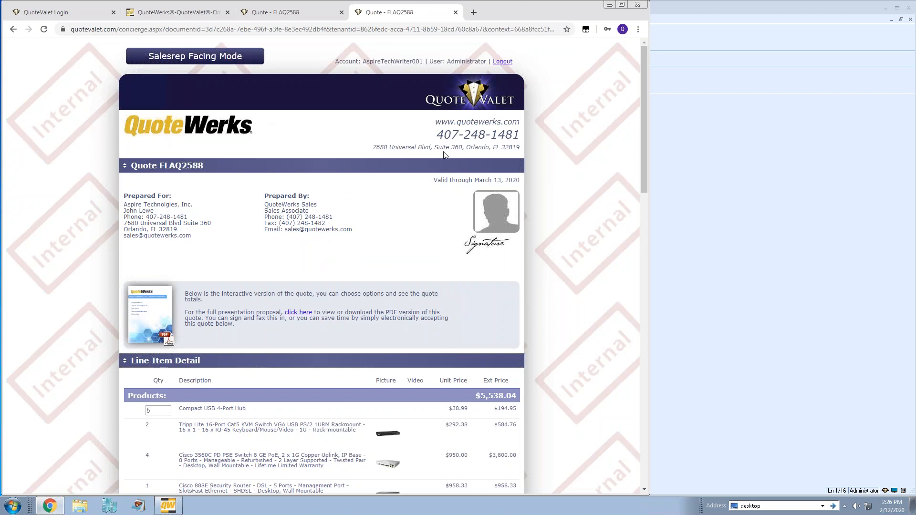
Post the reply 'We updated it for you. Simply refresh the document.' under Have Questions
scroll(564, 120, down, 9)
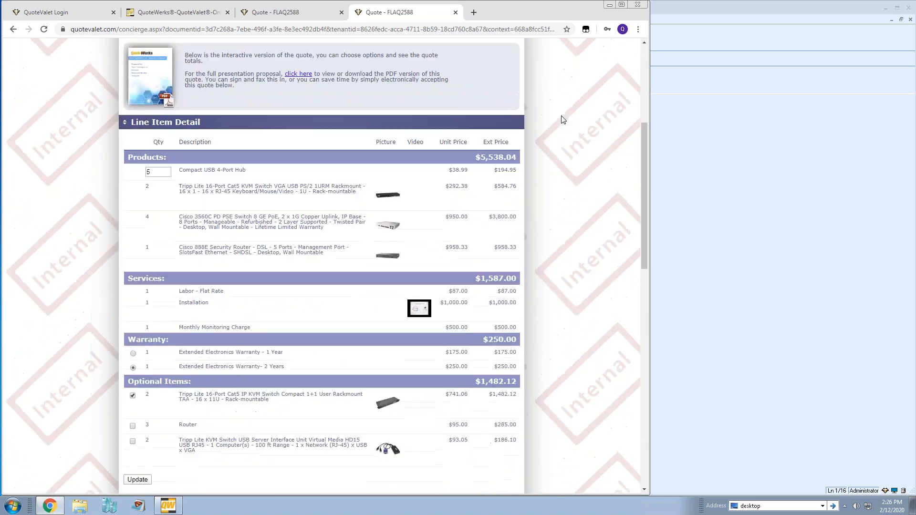
scroll(563, 120, down, 9)
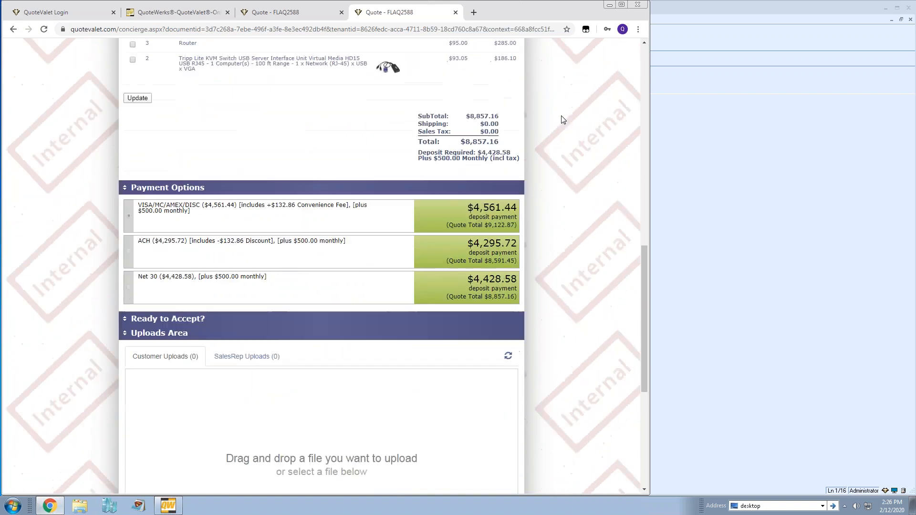
scroll(563, 119, down, 1)
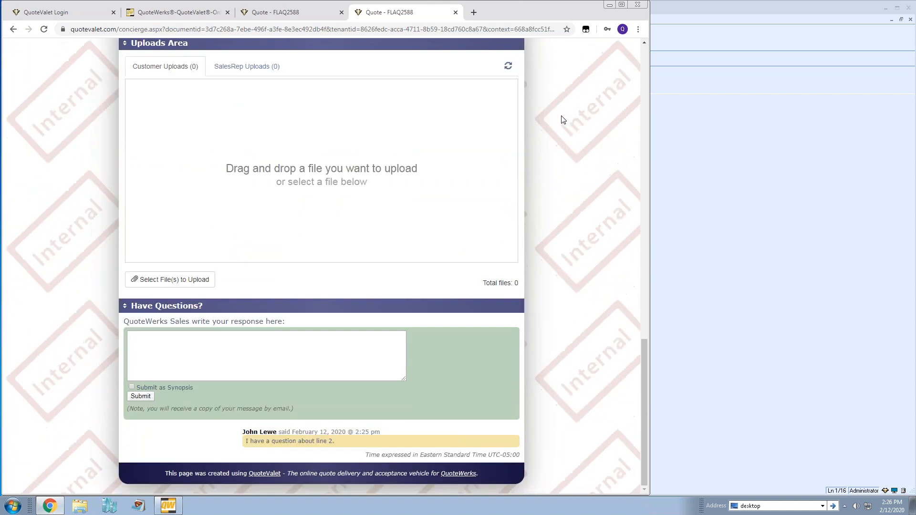
click(213, 342)
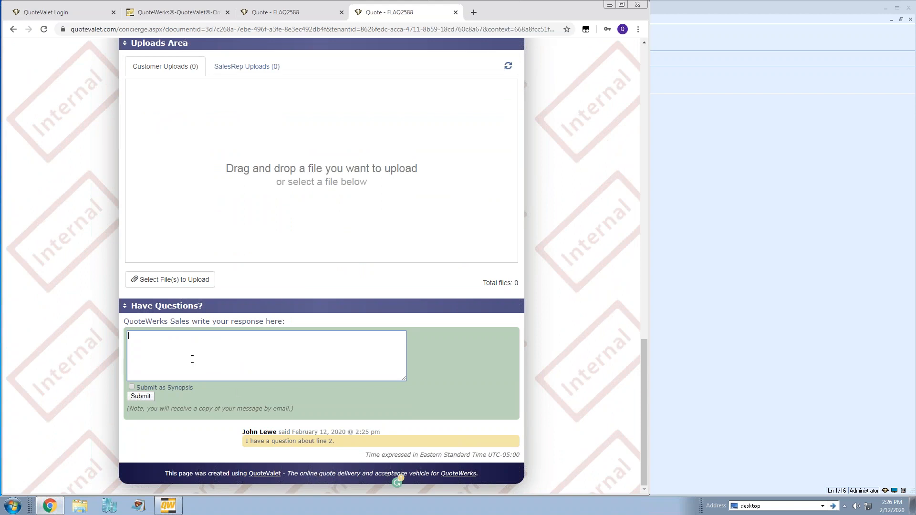
text(We updated it for youu Simply refresh the doucmnet)
key(BackSpace)
key(BackSpace)
key(BackSpace)
text(cument)
click(140, 396)
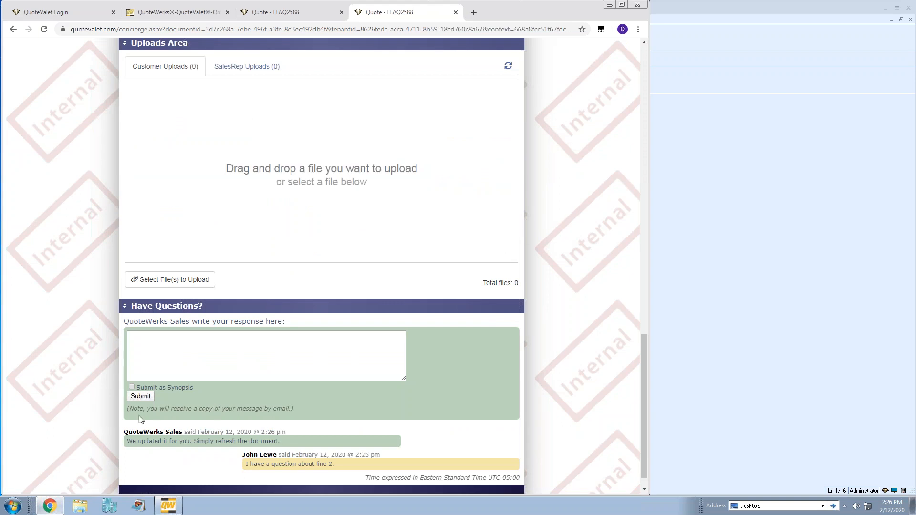
scroll(101, 399, down, 1)
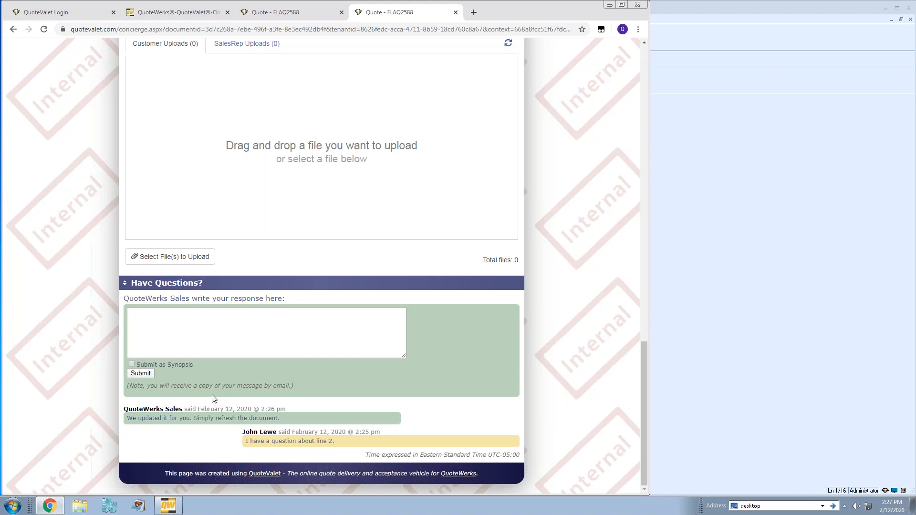
Close the sales-rep page, confirm the reply in QuoteWerks and view the 2:26 pm comment entry
click(456, 12)
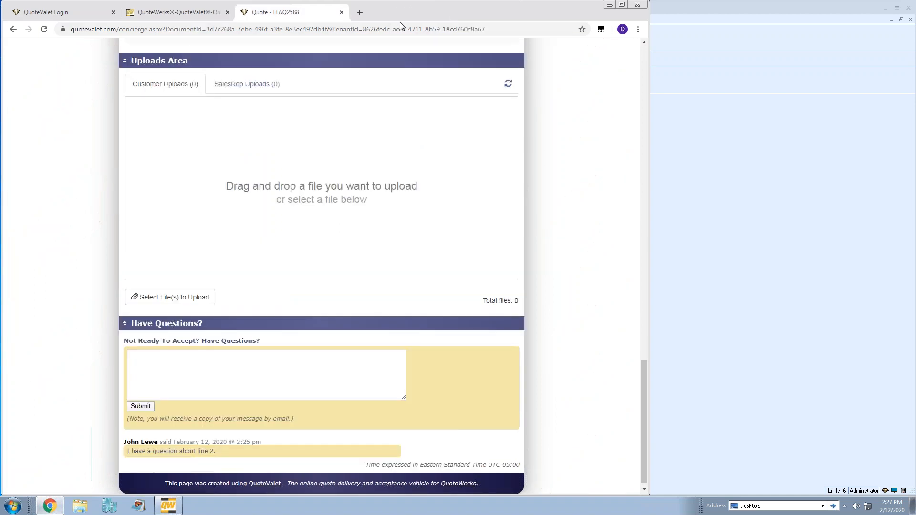
click(341, 12)
click(778, 200)
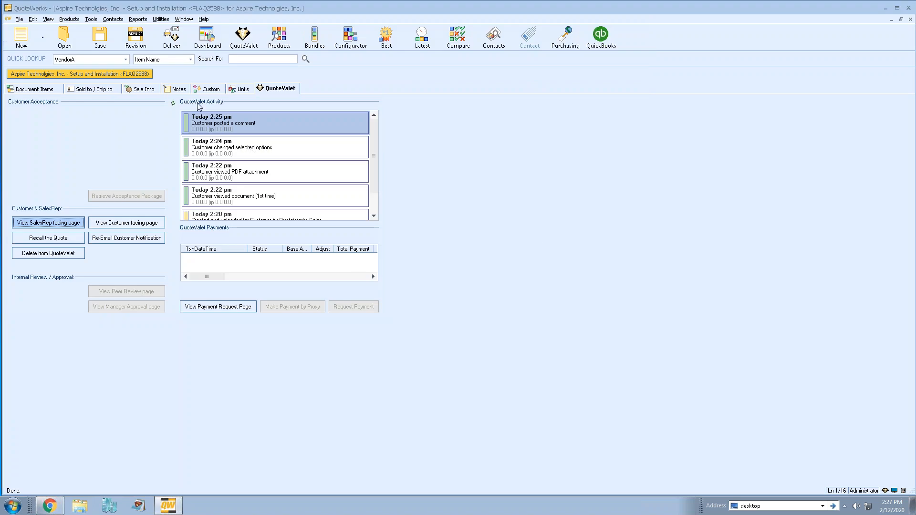
click(173, 103)
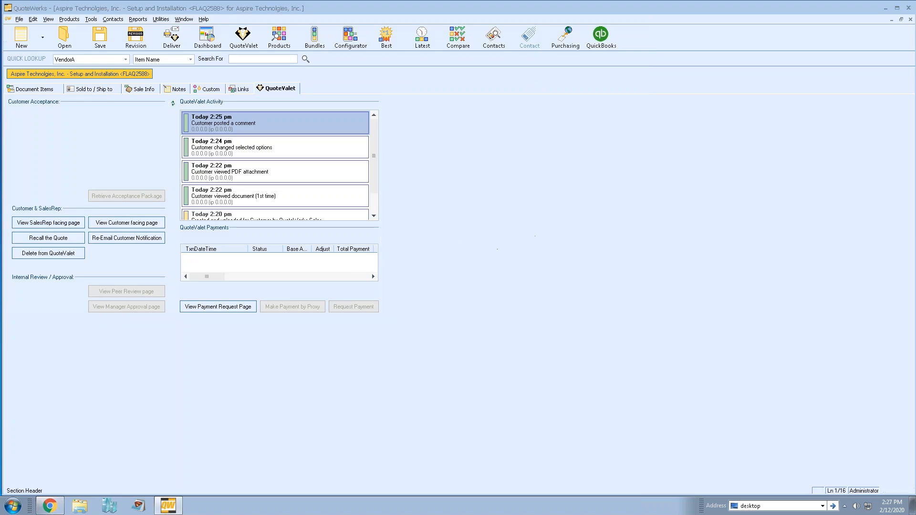
click(543, 301)
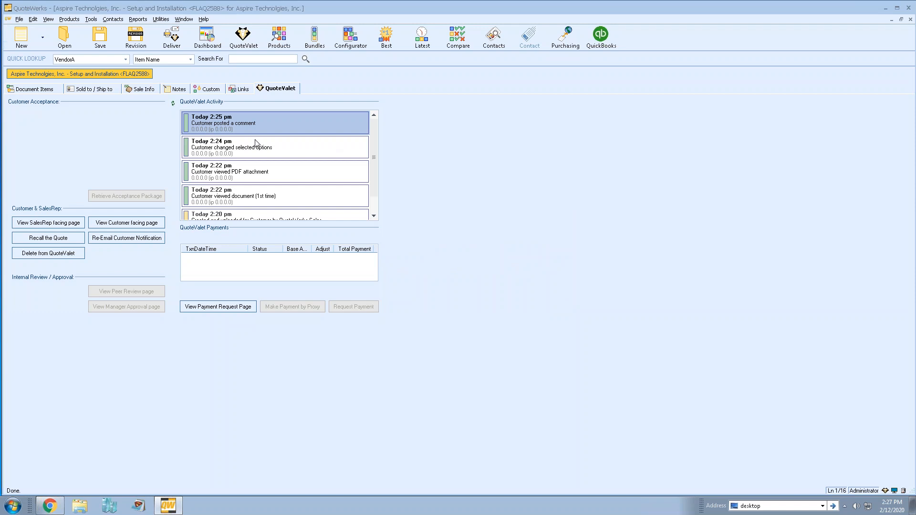
click(259, 122)
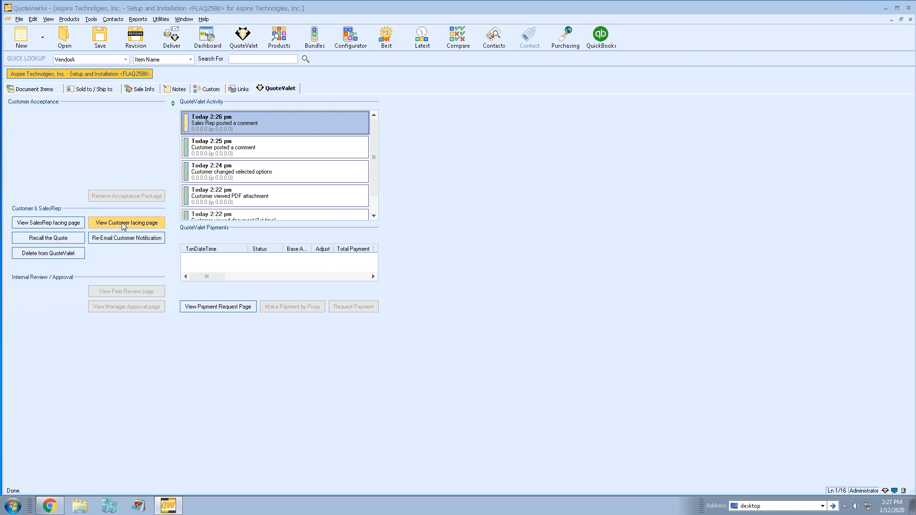
Recall quote FLAQ2588 with the reason 'Didnt assign tax. Please give me a moment to update.'
click(79, 240)
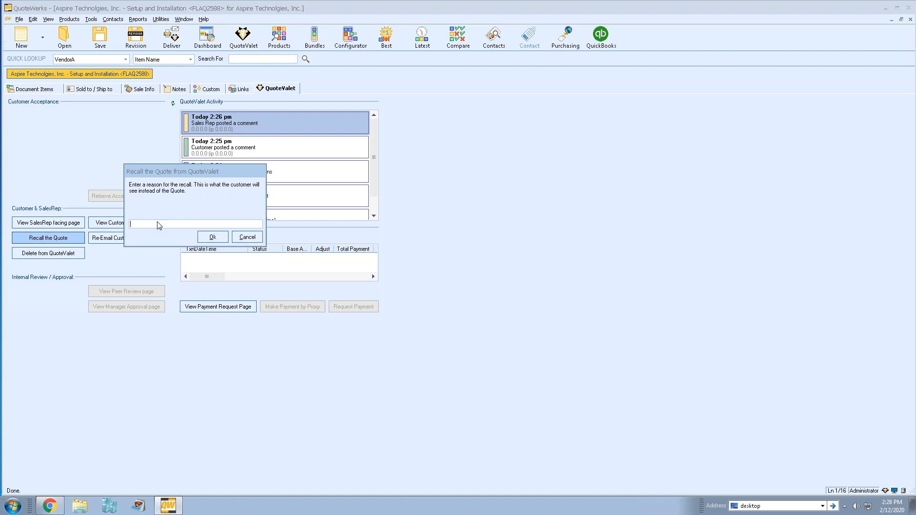
text(Didnt assign tax. Please)
text(give me a moment to update.)
click(213, 238)
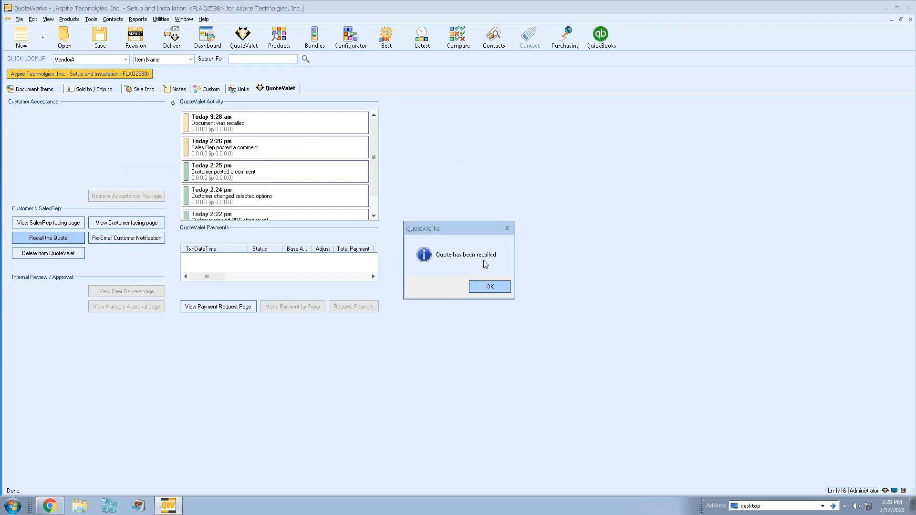
click(485, 287)
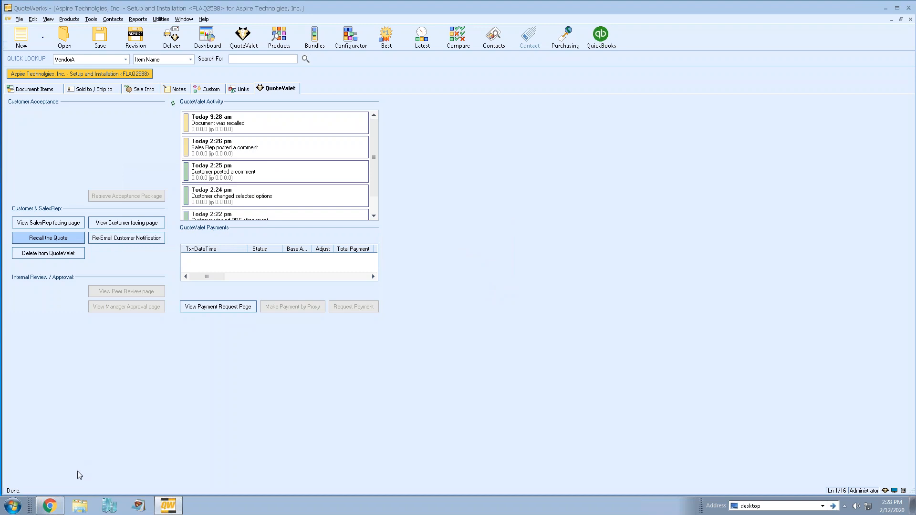
click(49, 506)
Load the customer's quote link in a new tab, check the unassigned-tax recall notice, then close it
click(249, 13)
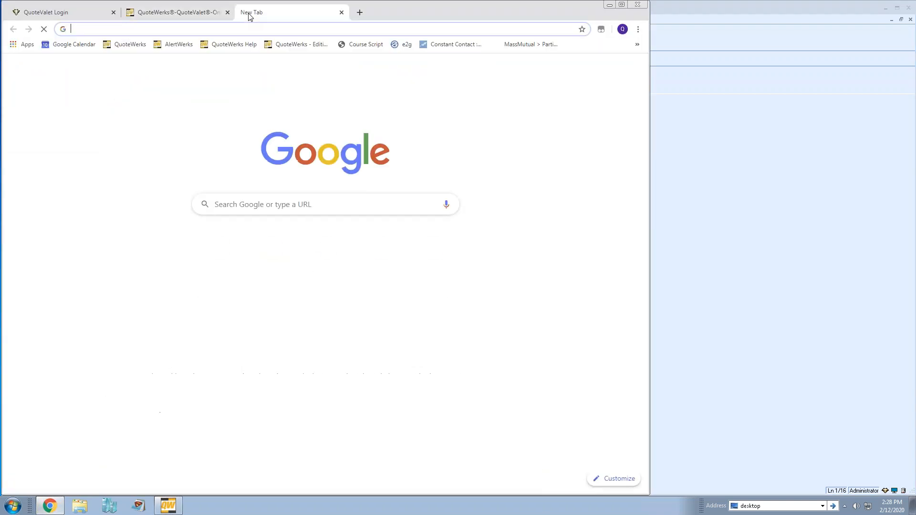
key(Return)
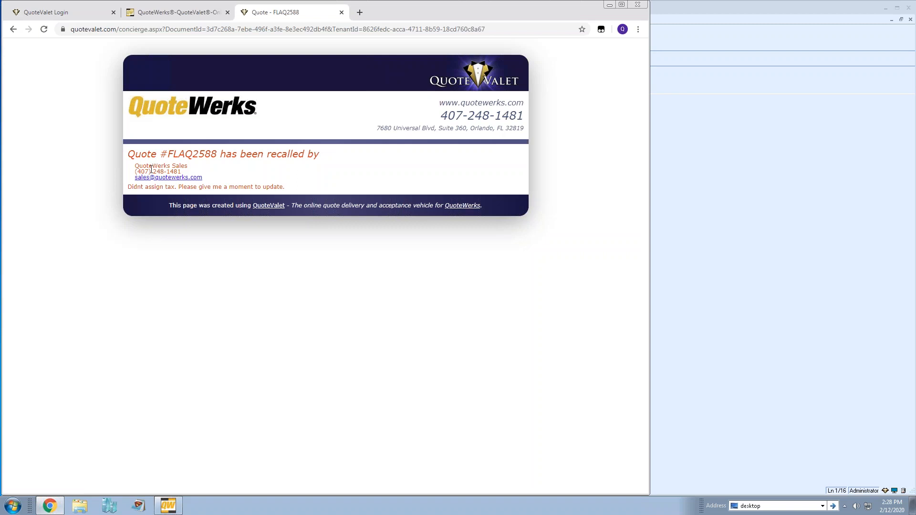
drag(135, 163, 292, 188)
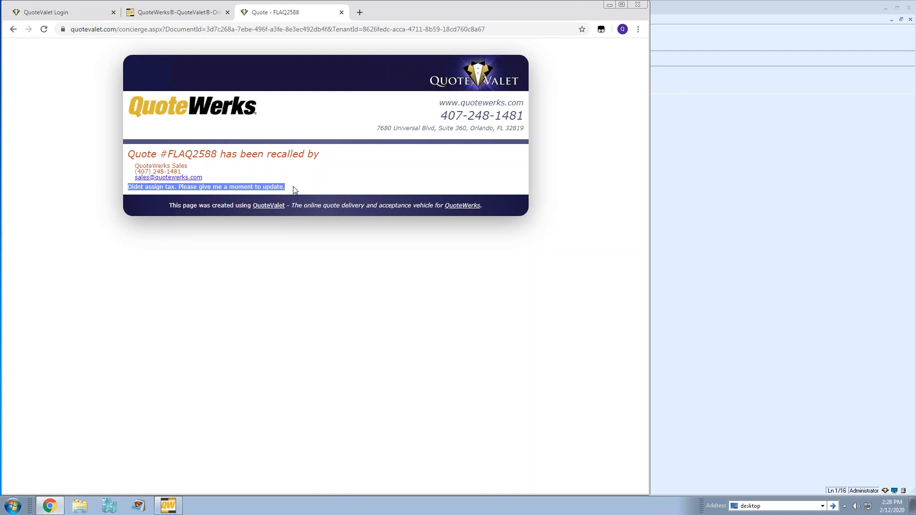
click(292, 190)
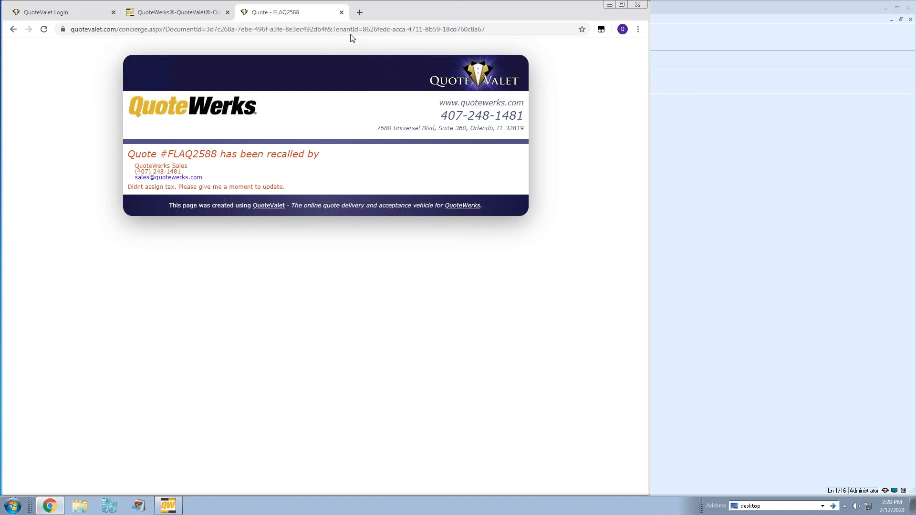
click(342, 12)
Apply the 6.50 North Aurora tax rate to the quote's sale information
click(761, 200)
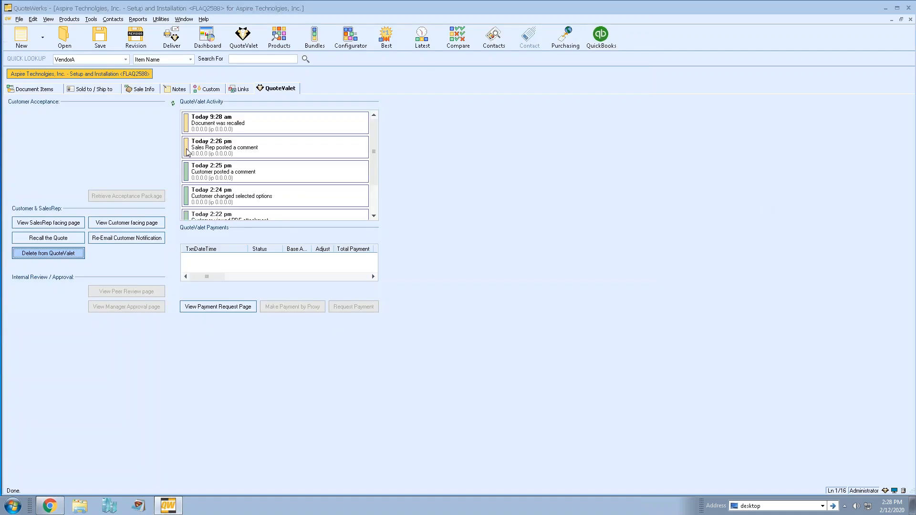
click(141, 90)
click(97, 221)
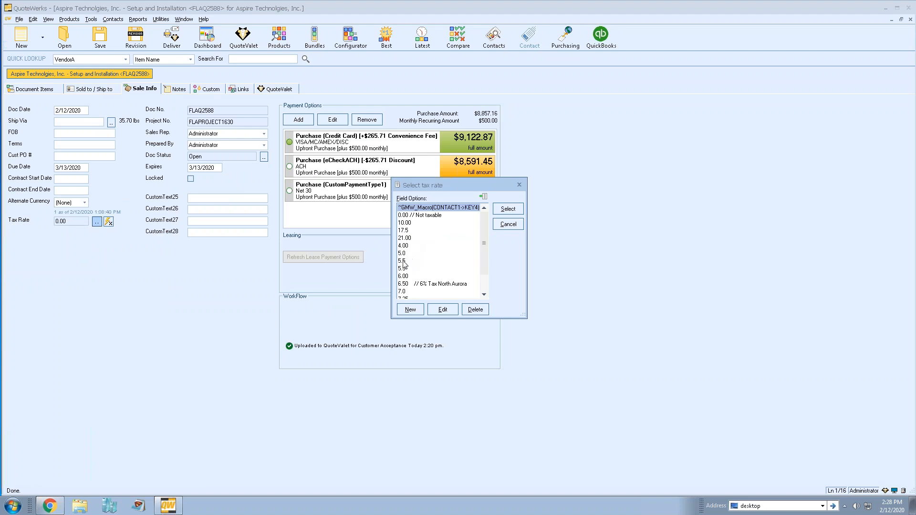
click(407, 284)
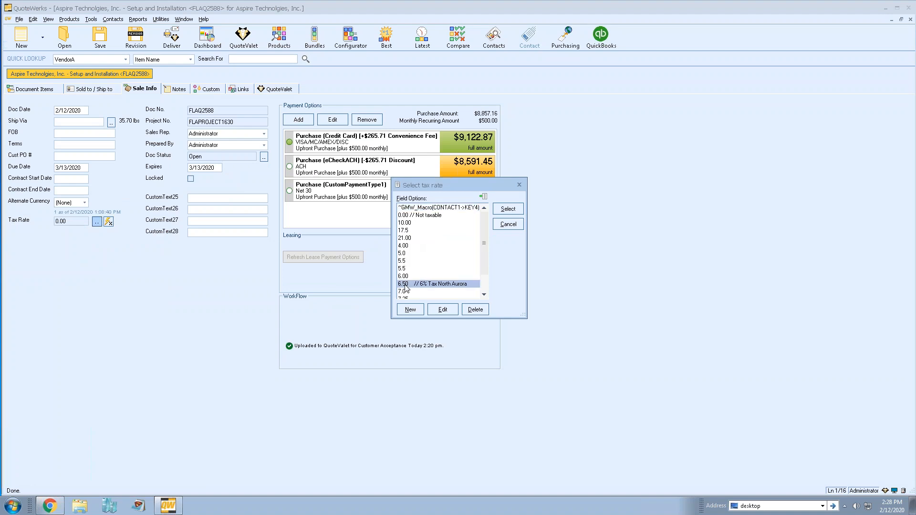
click(517, 213)
Save the quote with $575.72 tax and a $9,432.88 total
click(49, 90)
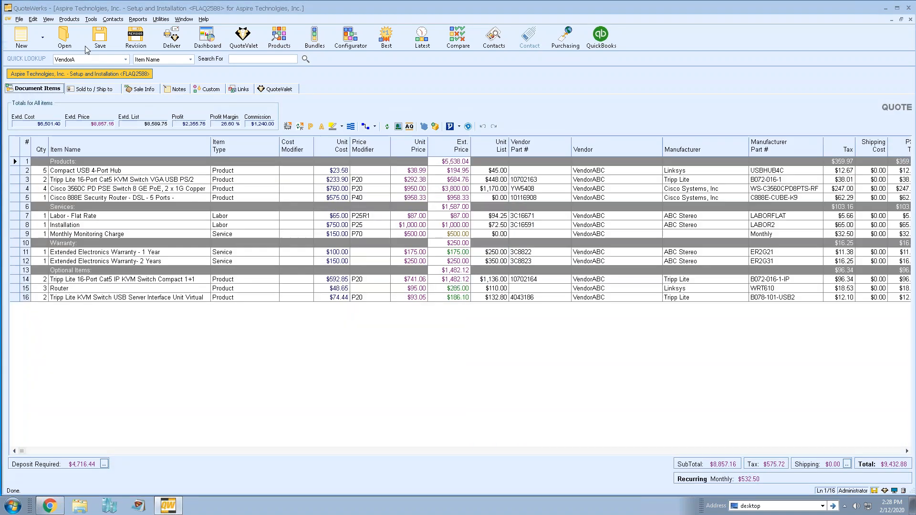
click(100, 36)
click(548, 231)
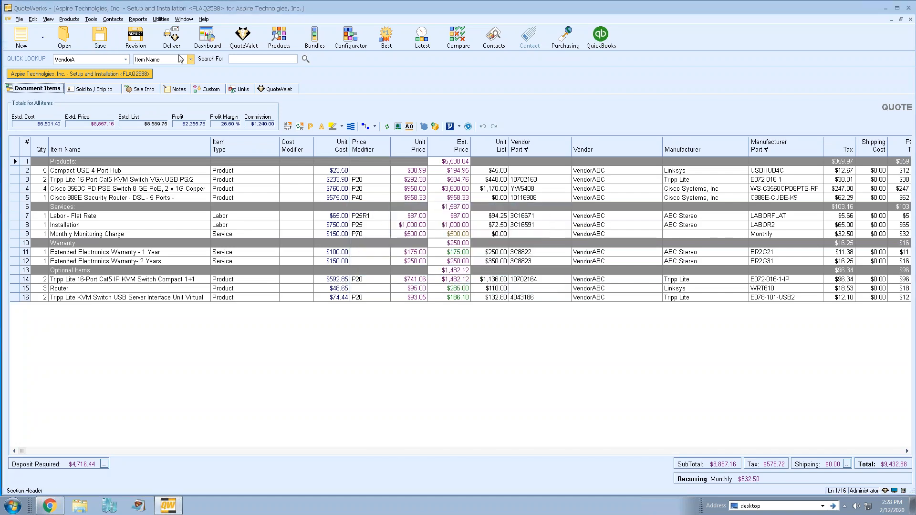
Re-upload FLAQ2588 to QuoteValet, overriding the approval requirement
click(172, 37)
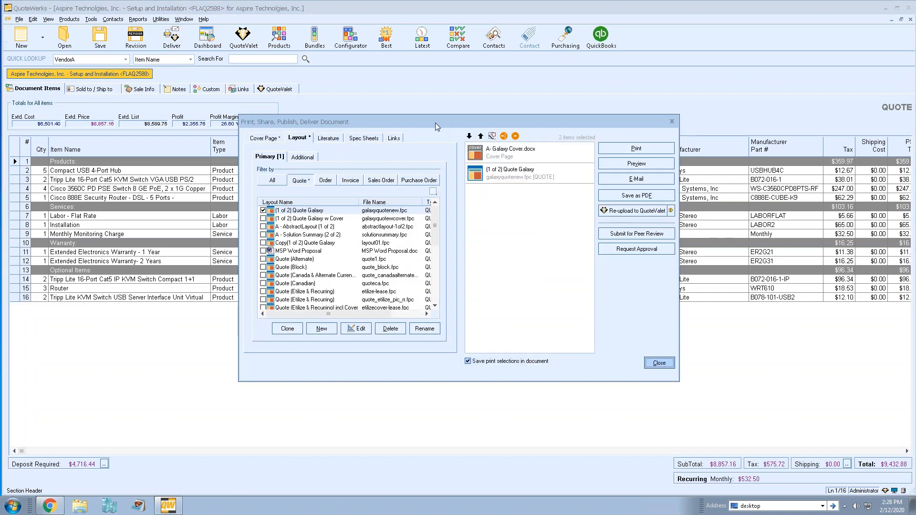
click(671, 211)
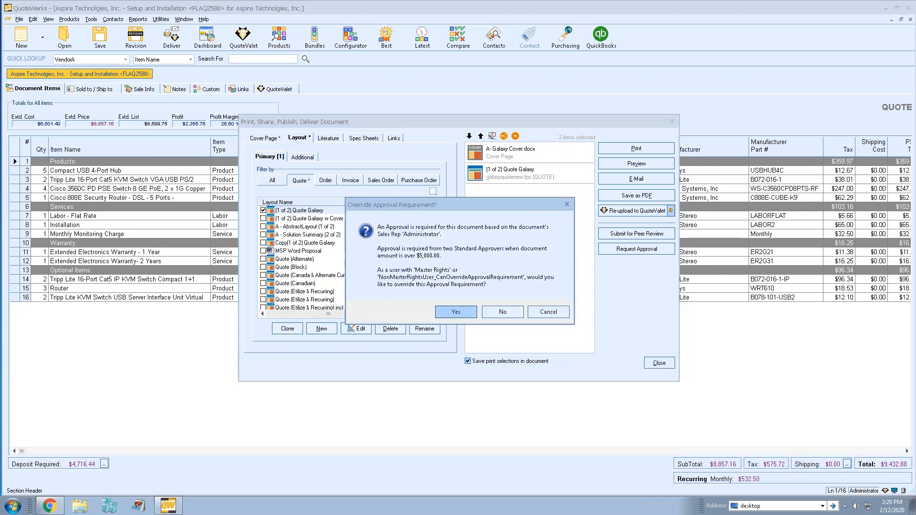
click(457, 312)
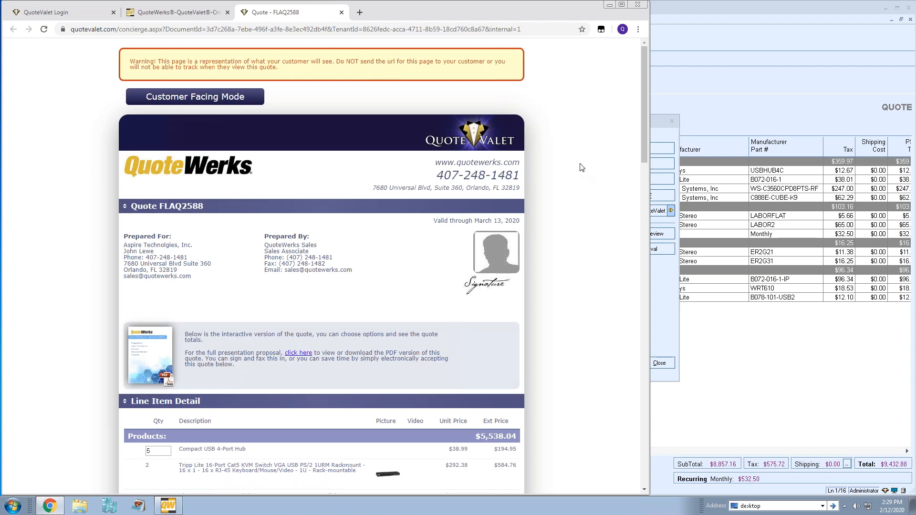
Scroll through the sales rep preview of the re-uploaded quote and close it
scroll(582, 167, down, 9)
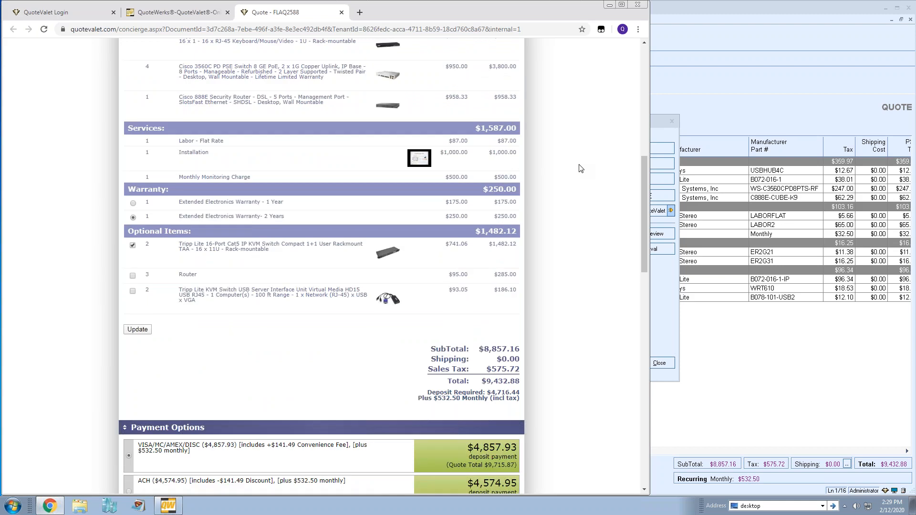
scroll(581, 168, down, 1)
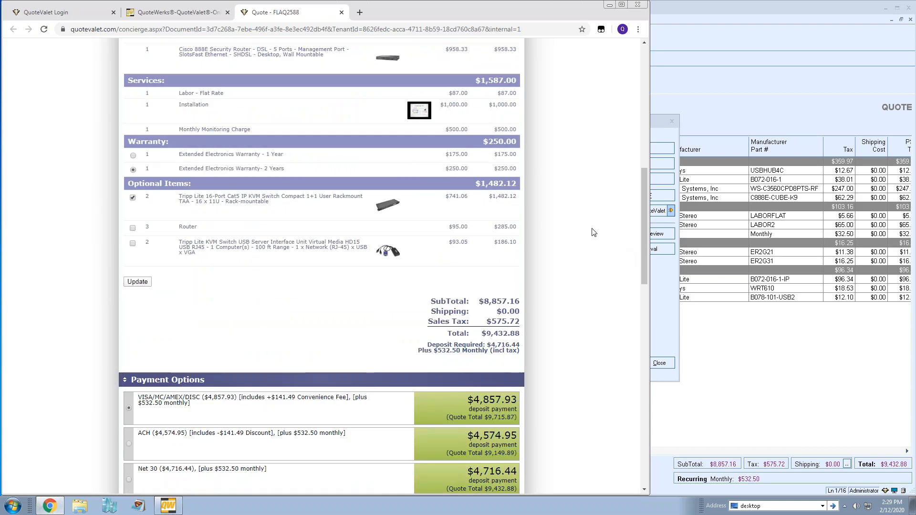
click(342, 12)
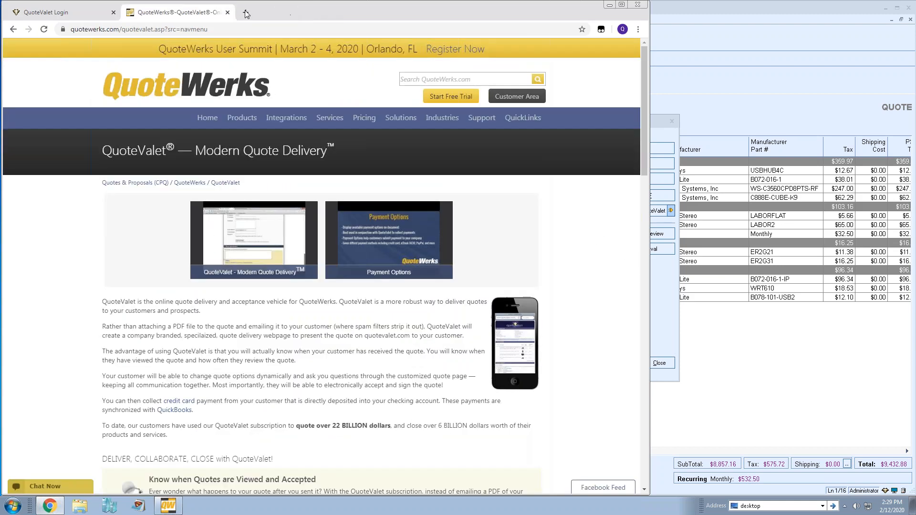
Load the customer's quote page and verify $575.72 sales tax, $9,432.88 total, $4,716.44 deposit
click(246, 15)
key(Return)
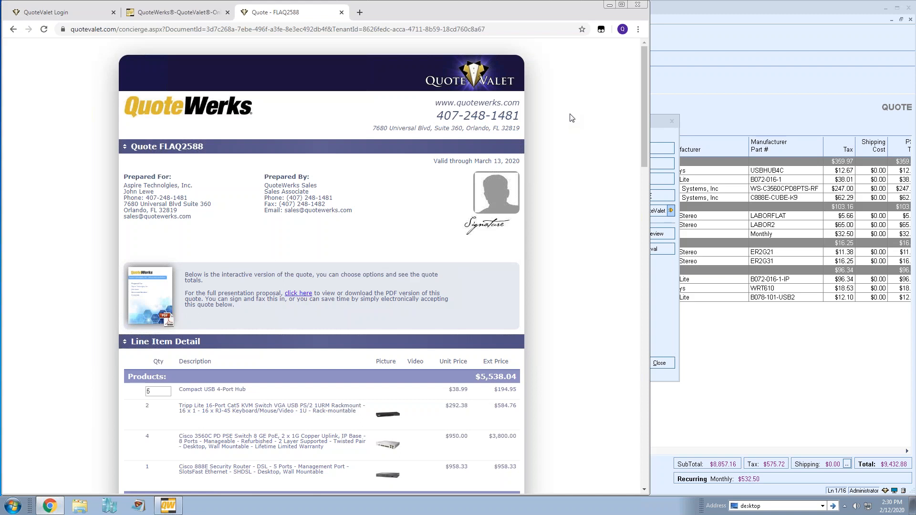
scroll(572, 117, down, 3)
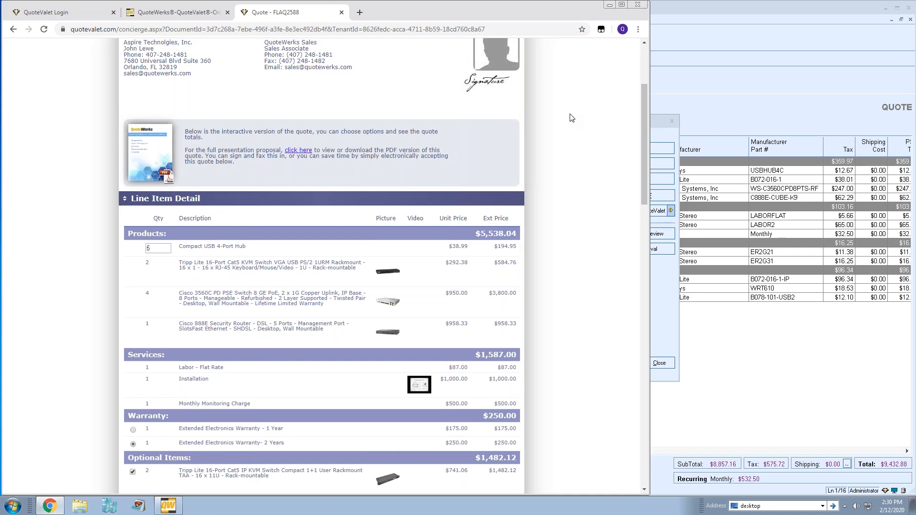
scroll(572, 118, down, 8)
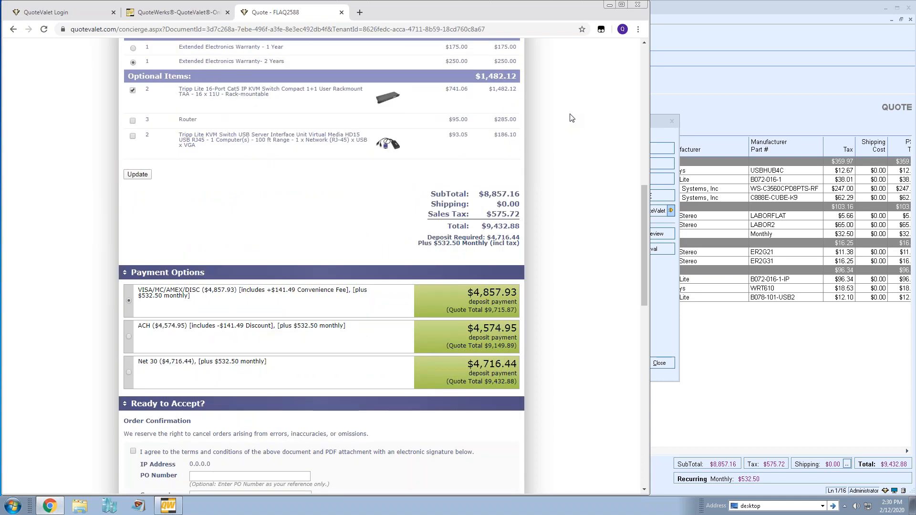
scroll(559, 116, down, 12)
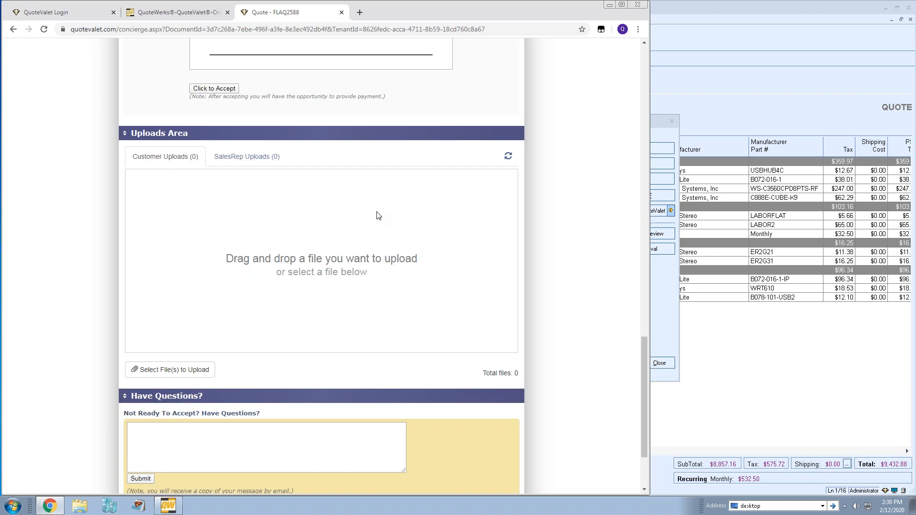
Upload Design- Draft1.pdf from the desktop's Quotes for Demo folder to the customer uploads
click(242, 157)
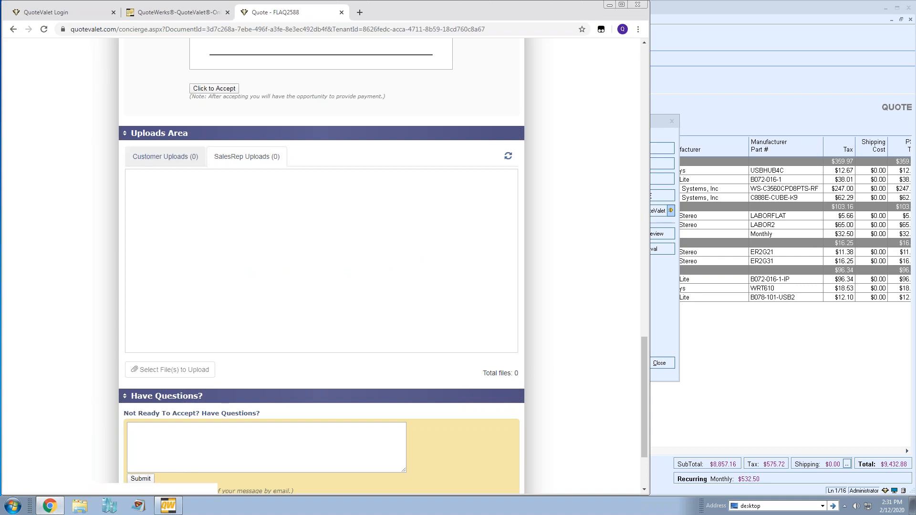
click(167, 157)
click(166, 375)
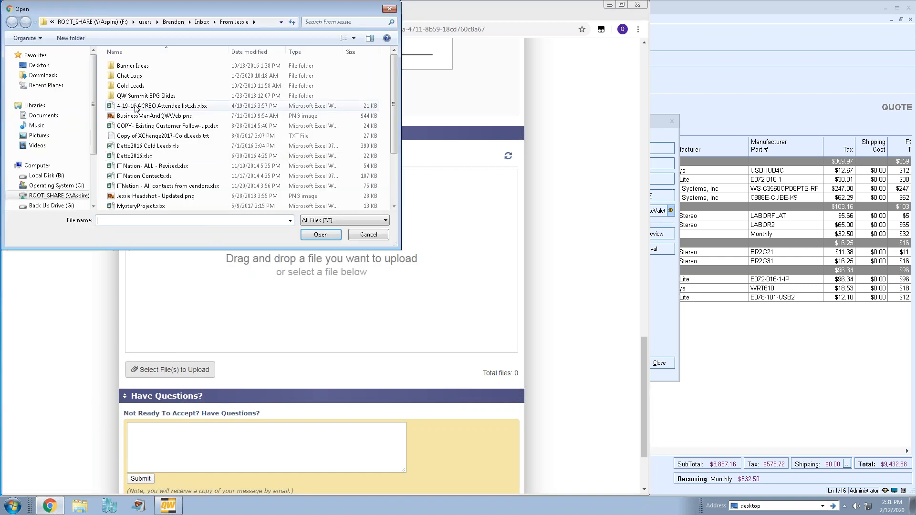
click(43, 67)
click(137, 113)
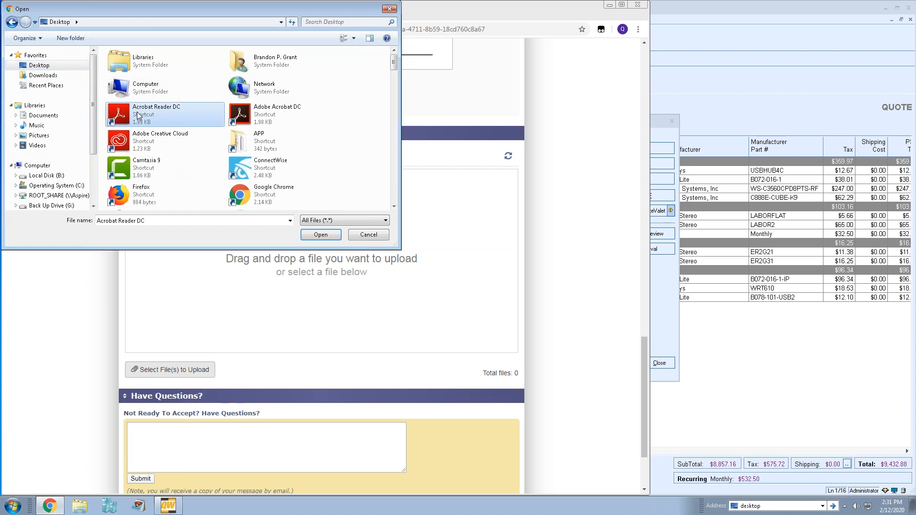
key(q)
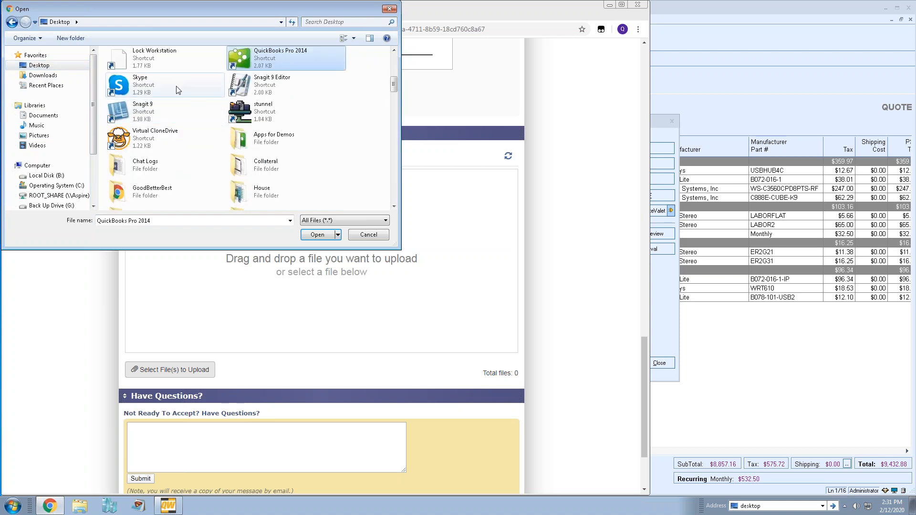
key(q)
double_click(149, 89)
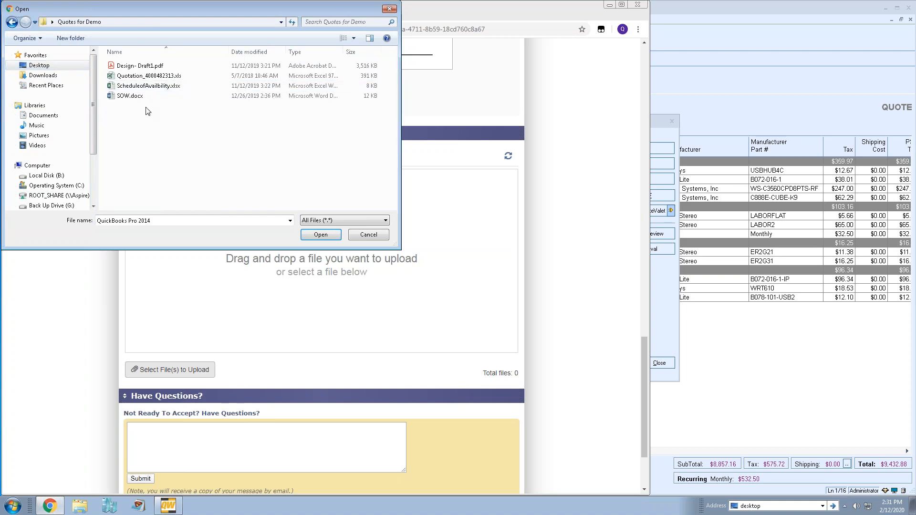
click(139, 68)
click(318, 235)
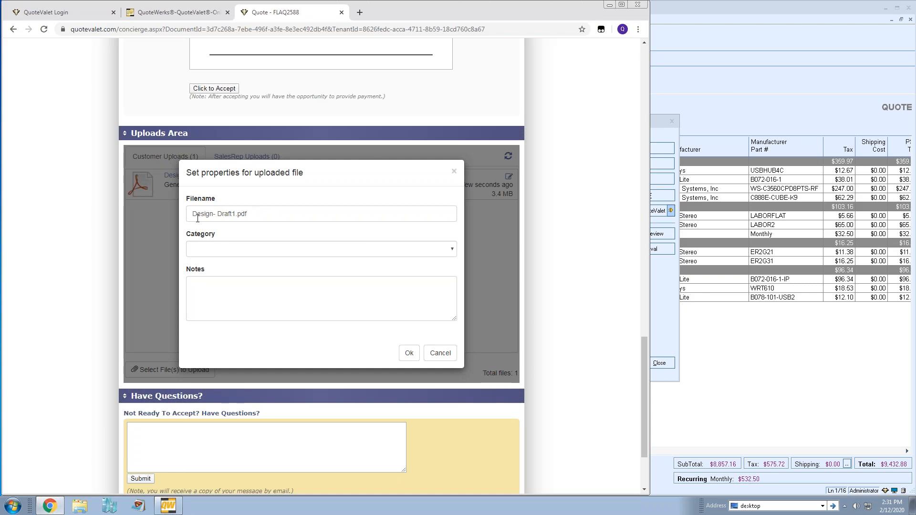
File the uploaded Design- Draft1.pdf under the Drawings category and save its properties
click(234, 213)
drag(235, 214, 175, 211)
click(256, 213)
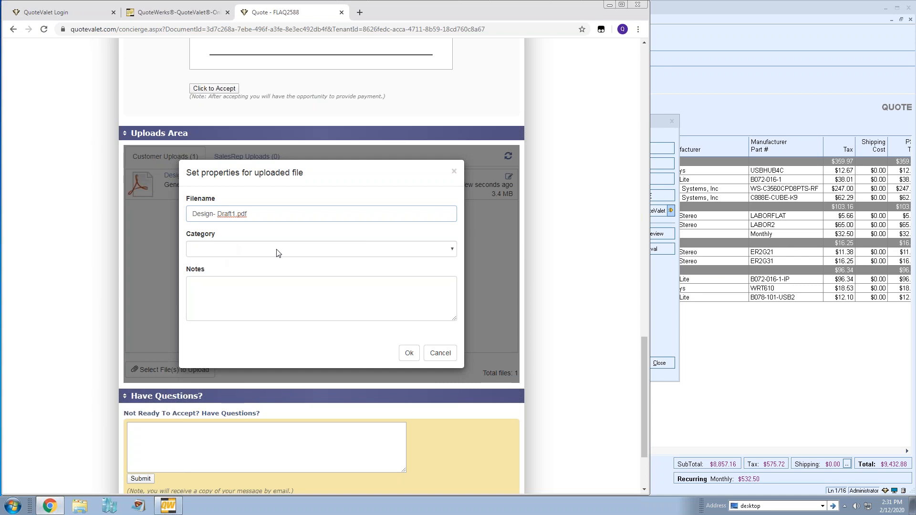
click(454, 249)
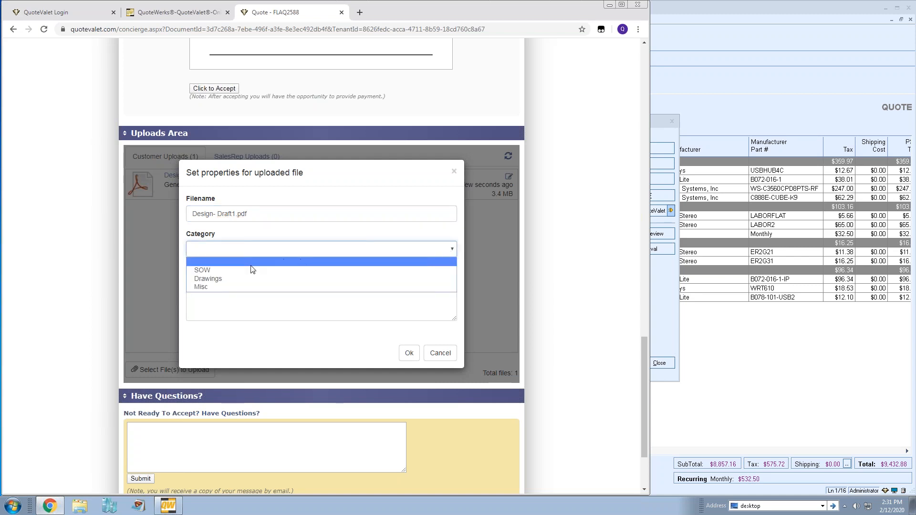
click(231, 280)
click(233, 290)
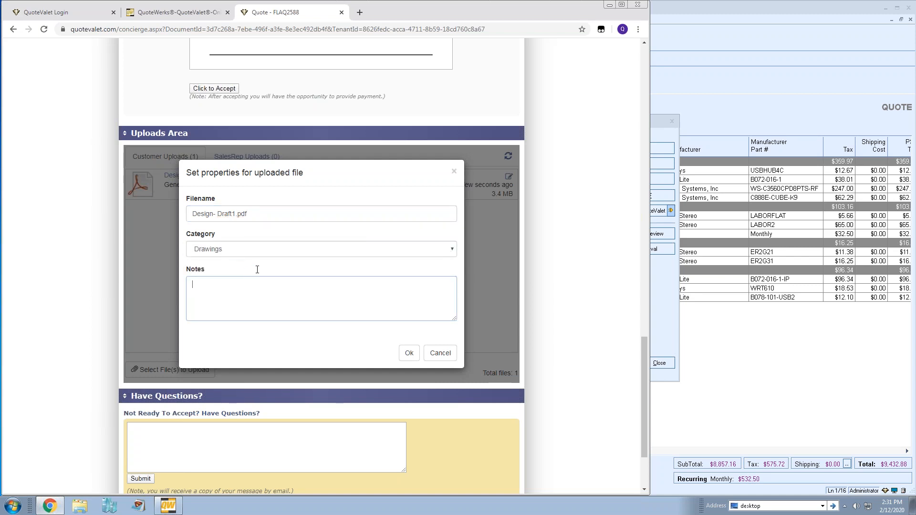
click(408, 353)
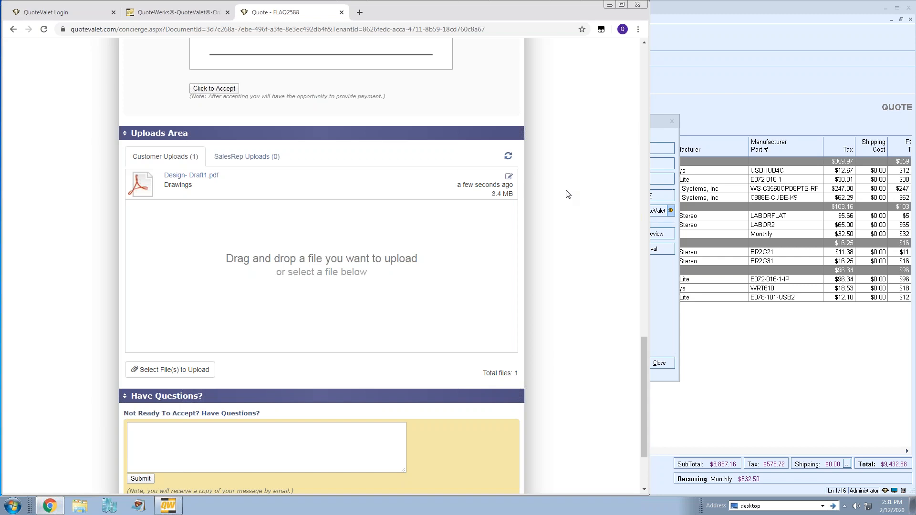
click(225, 159)
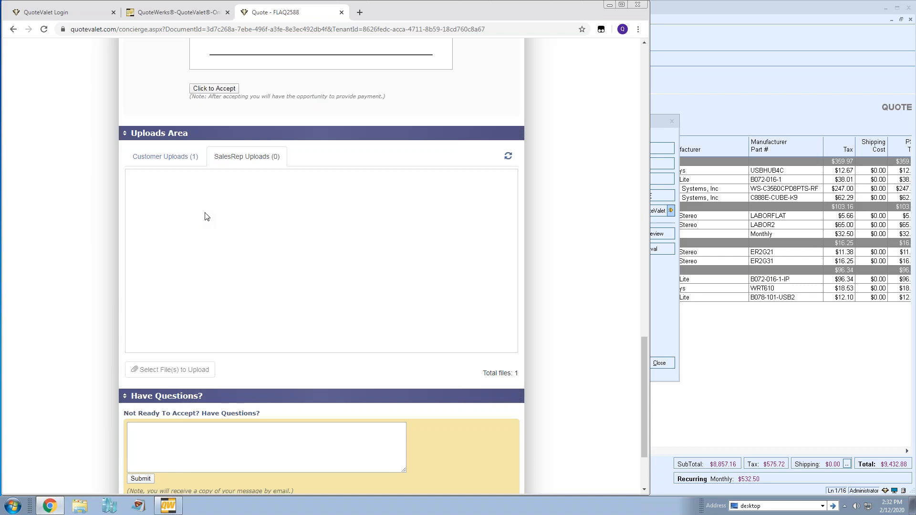
click(172, 160)
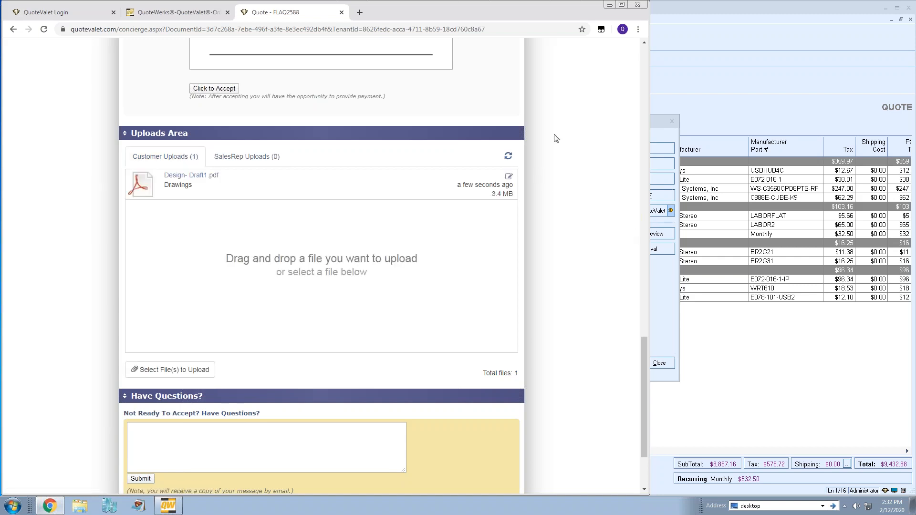
scroll(556, 139, down, 2)
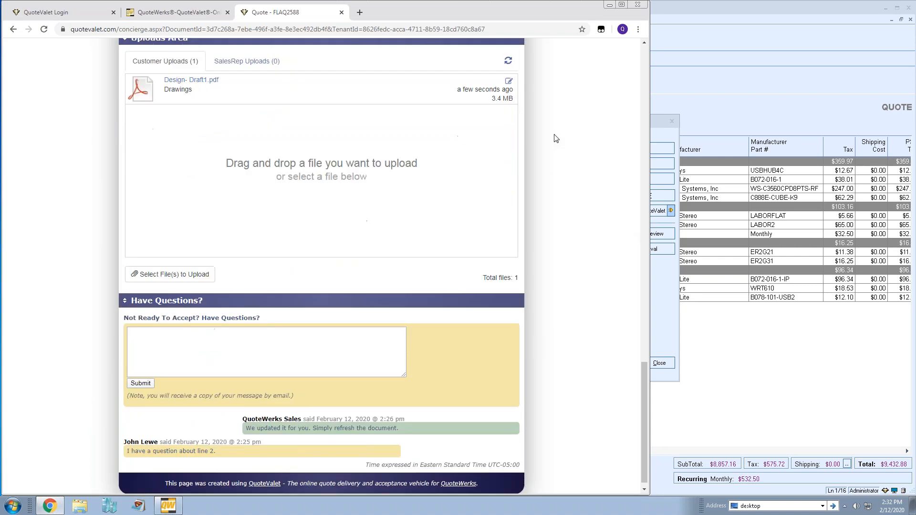
scroll(556, 139, up, 9)
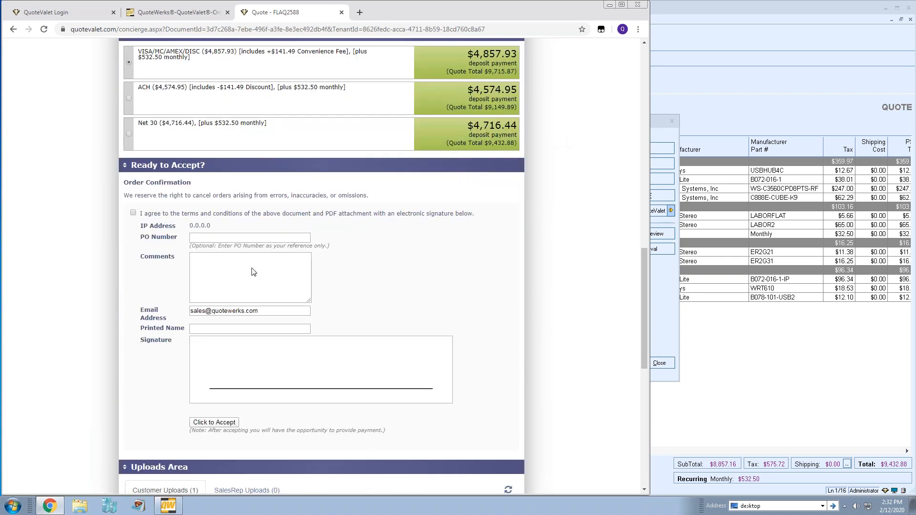
Agree to the quote's terms and step past the PO number and comments fields
click(133, 214)
click(267, 237)
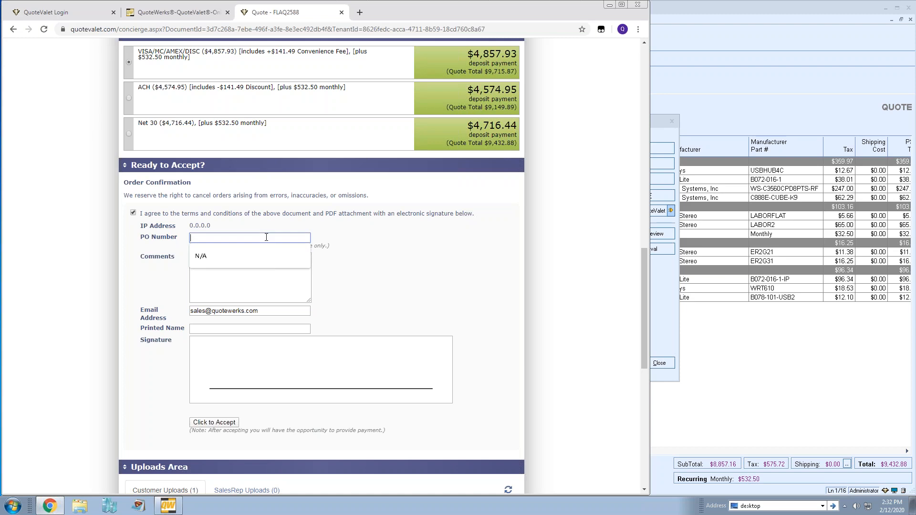
click(430, 261)
click(212, 257)
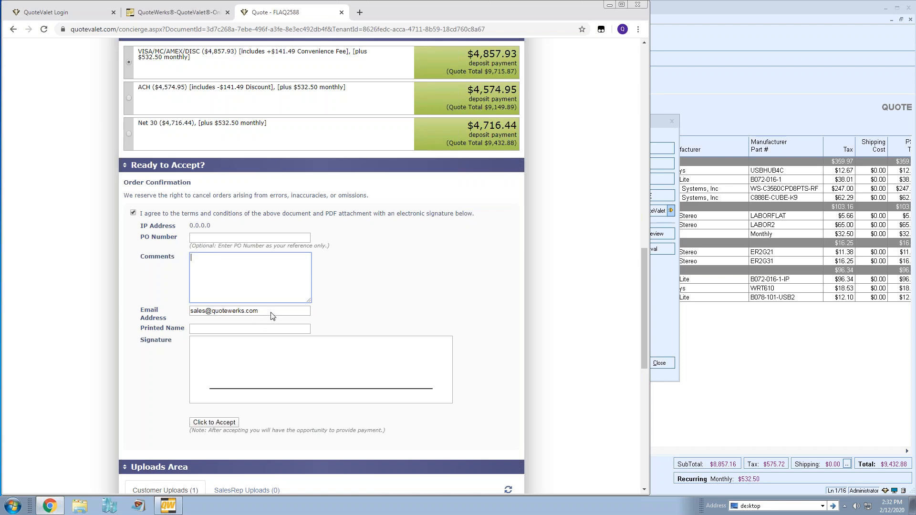
key(Tab)
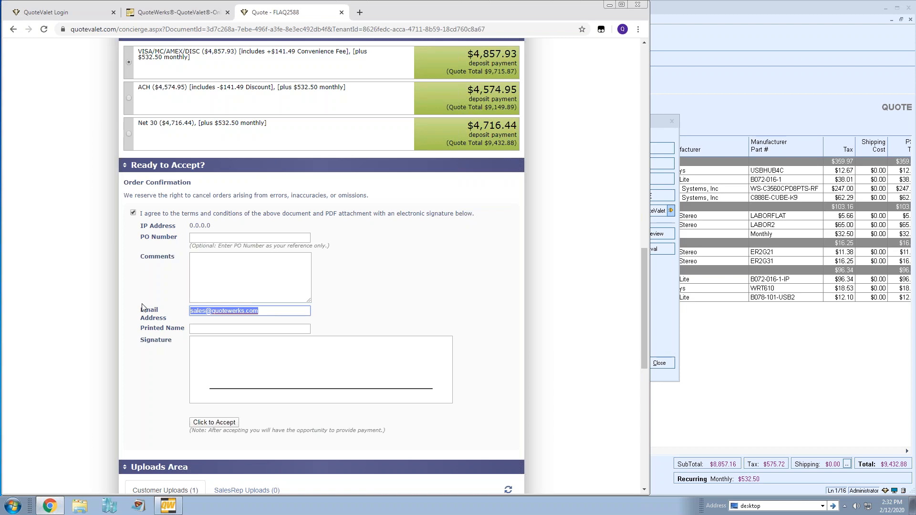
Enter the customer's printed name, draw a signature and accept the quote
click(213, 329)
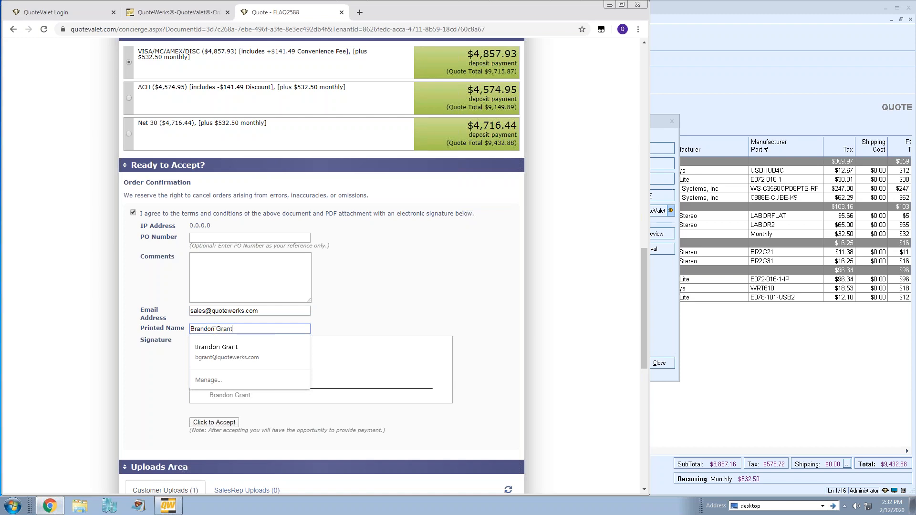
click(409, 316)
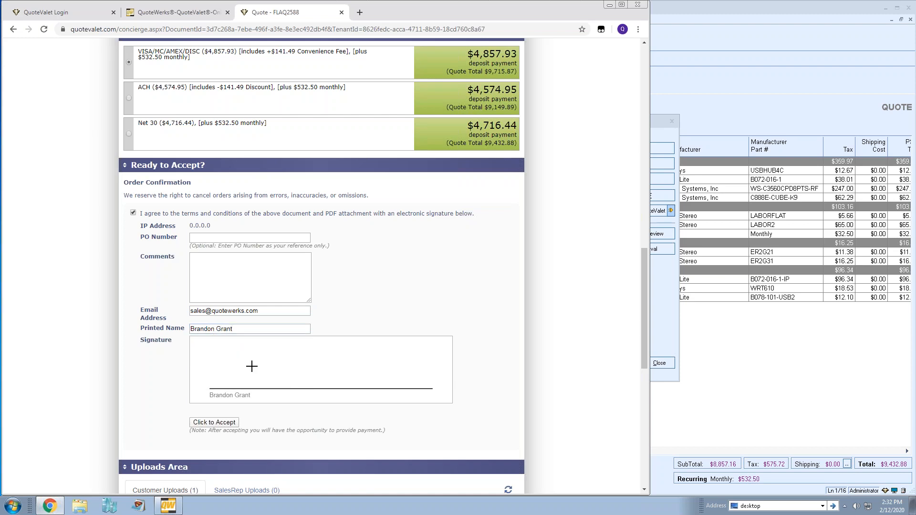
mouse_move(214, 376)
mouse_down()
mouse_move(296, 366)
mouse_move(364, 377)
mouse_move(389, 367)
mouse_up()
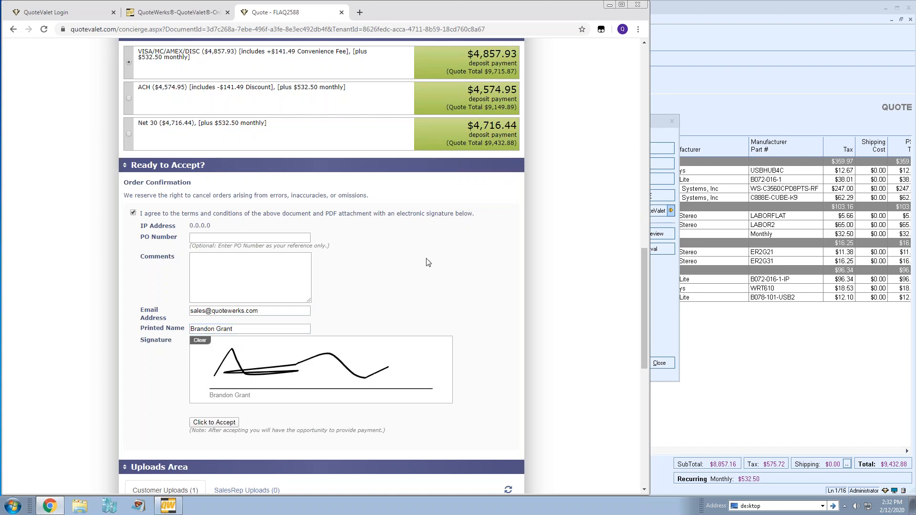
click(213, 424)
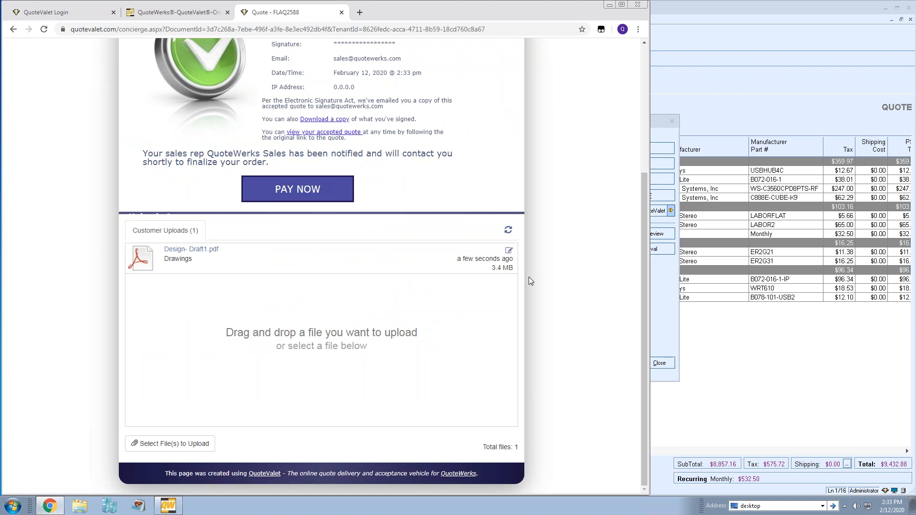
scroll(529, 277, up, 4)
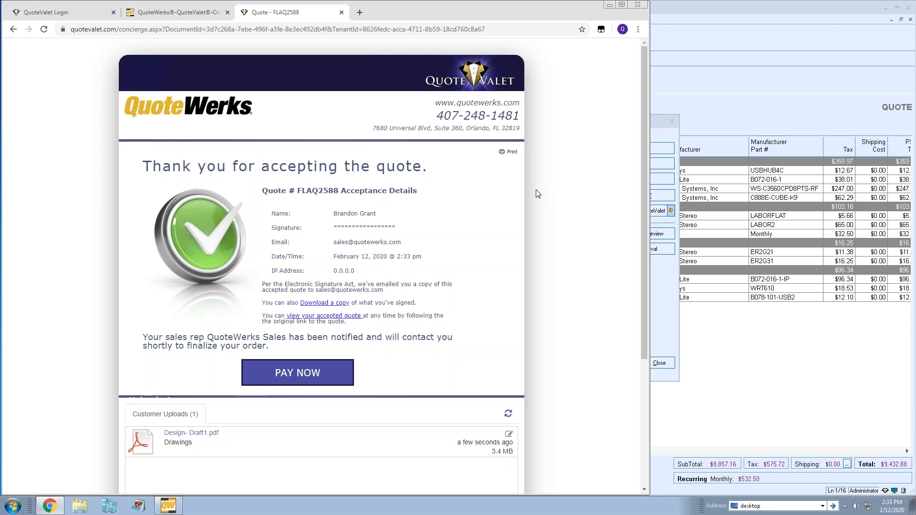
Close the delivery options and view FLAQ2588's QuoteValet tab, overriding the approval requirement
click(662, 289)
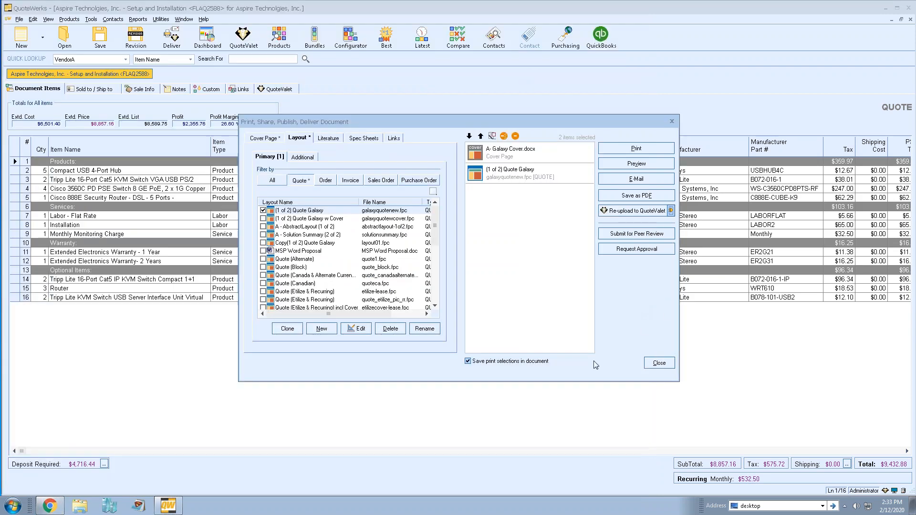
click(659, 363)
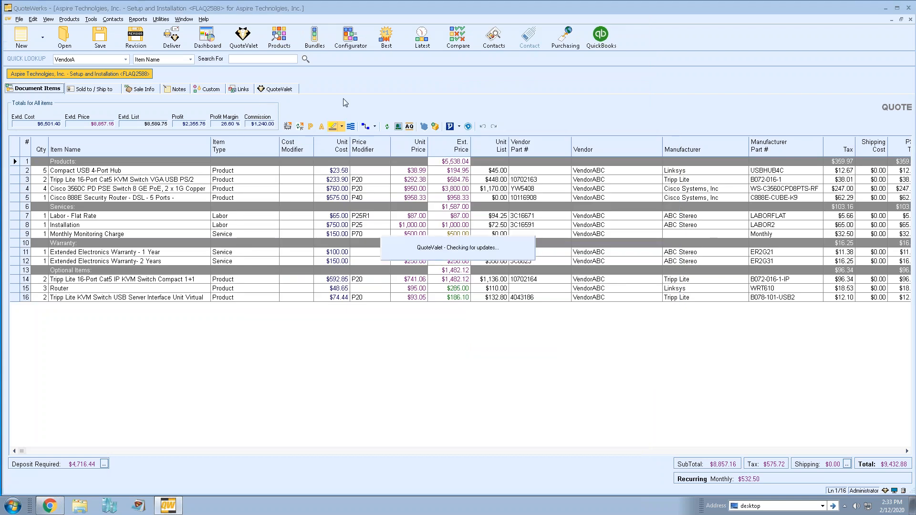
click(545, 298)
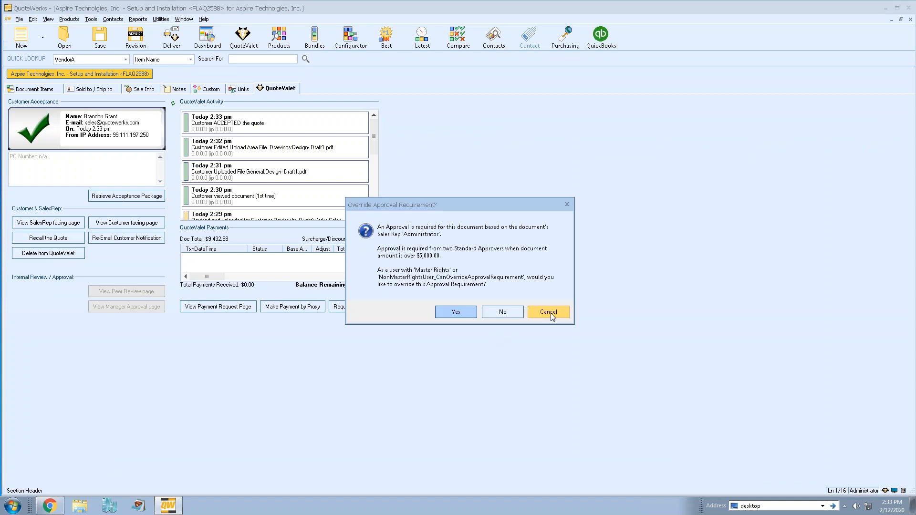
click(456, 311)
click(543, 353)
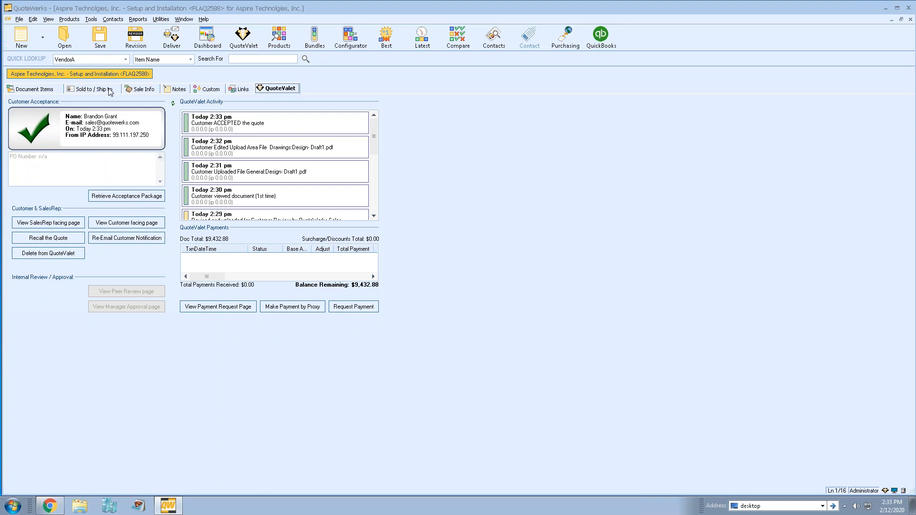
Return to the browser's QuoteValet thank-you page for the accepted FLAQ2588 quote
click(49, 507)
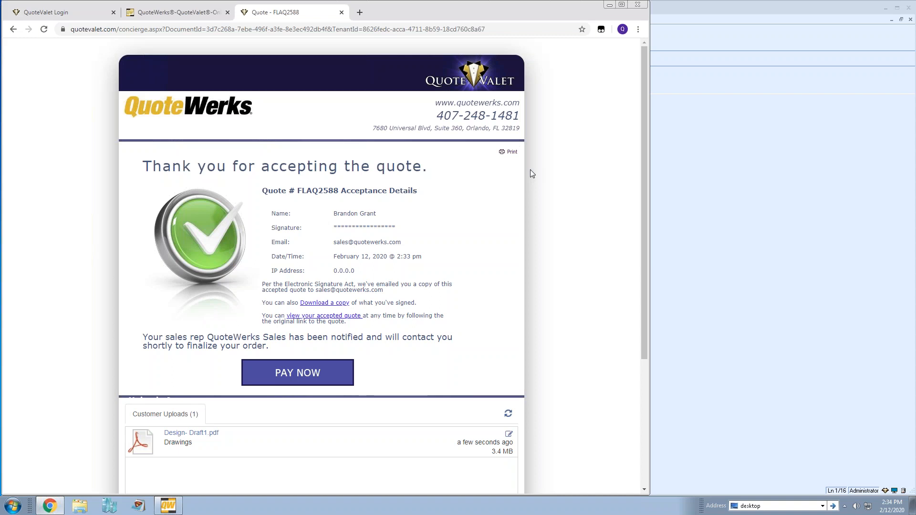
Open the quote's payment page and review the ACH, credit card and Net 30 options
click(291, 376)
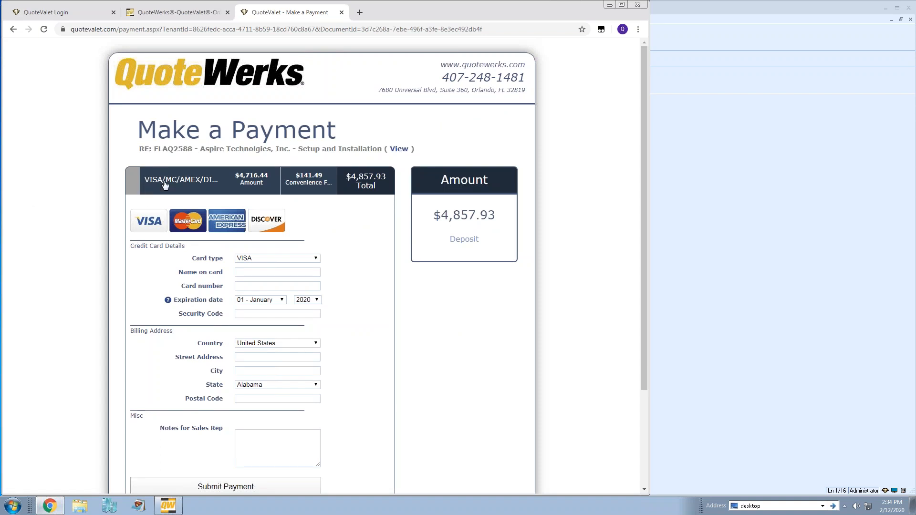
scroll(86, 194, down, 3)
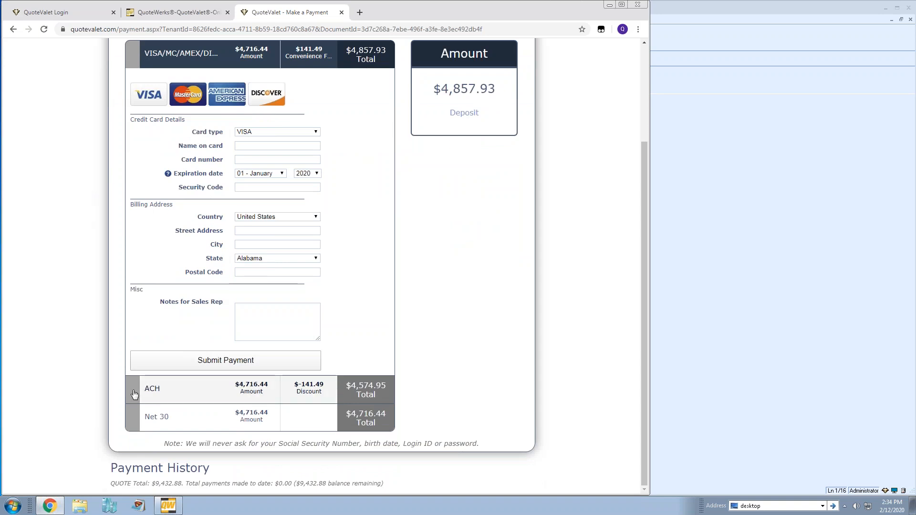
click(134, 395)
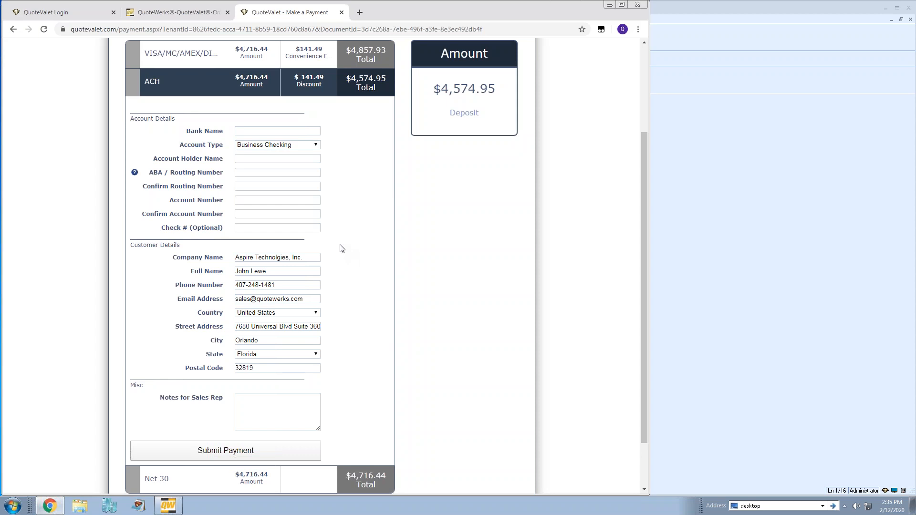
click(126, 53)
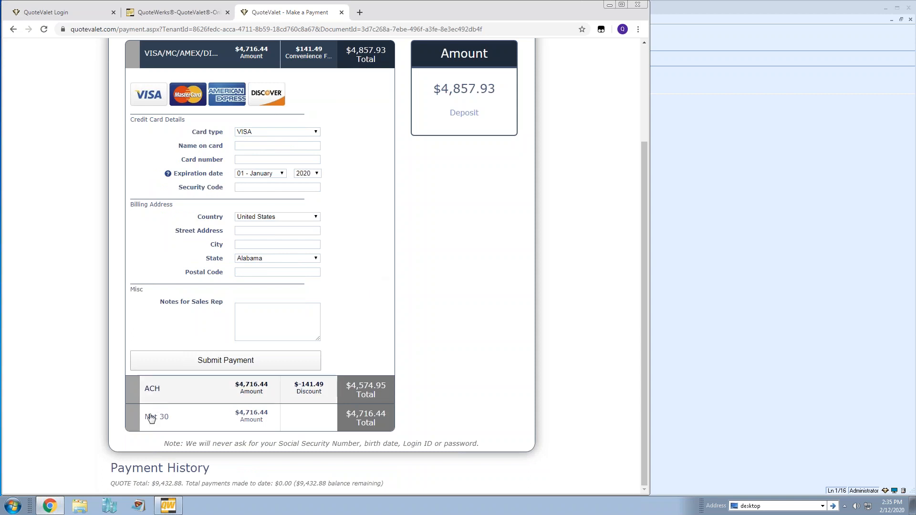
click(130, 420)
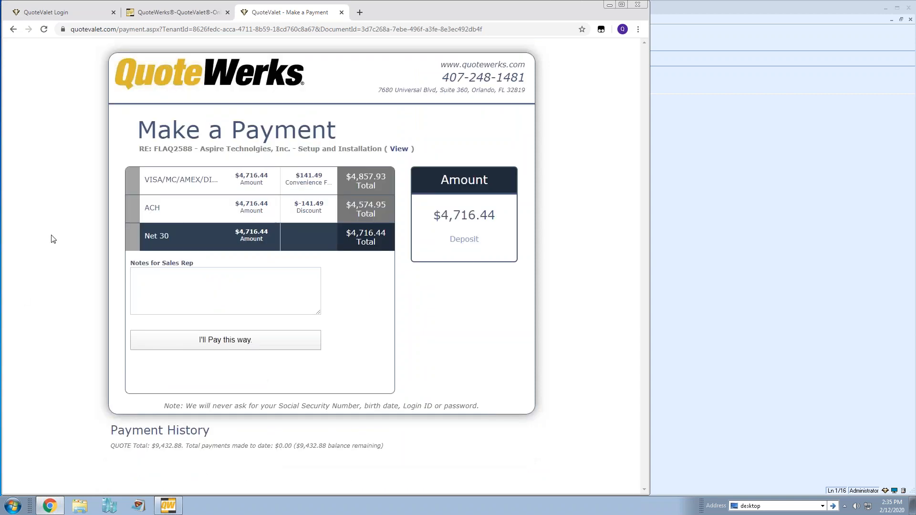
click(191, 300)
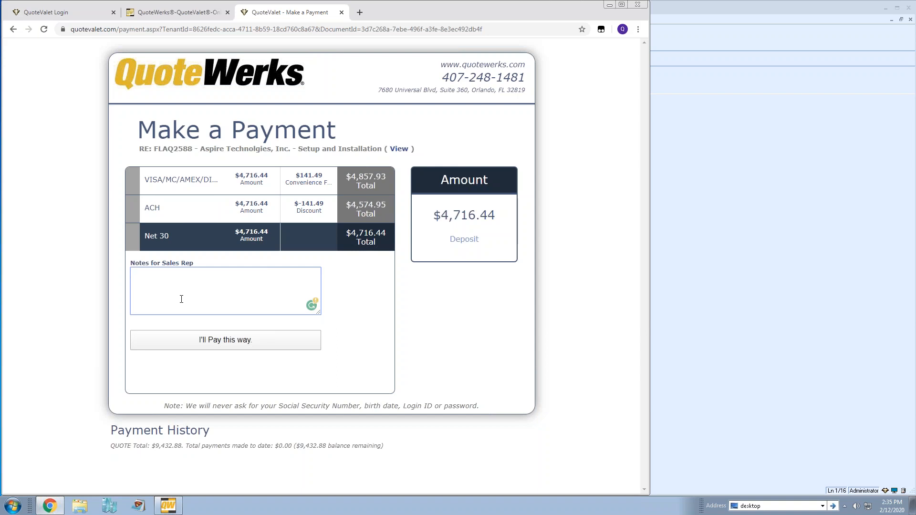
Pick credit card for the $4,857.93 deposit, then show the QuoteWerks quote's line items
click(135, 181)
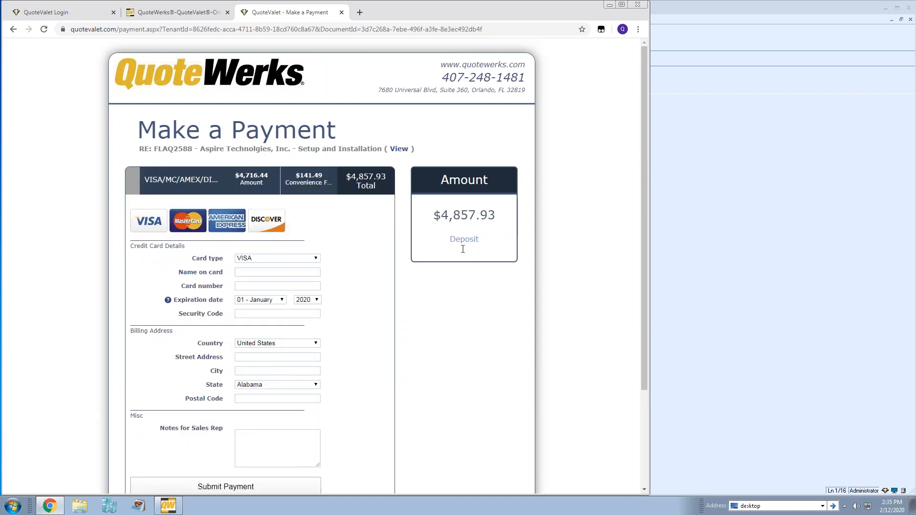
click(724, 276)
click(27, 90)
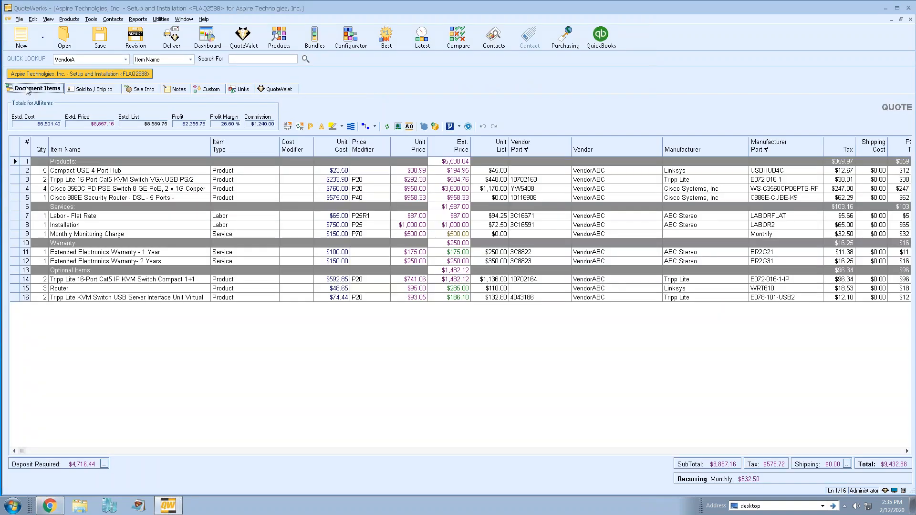
Sync the customer's QuoteValet choices into FLAQ2588, override approval, and convert it to an order
click(51, 506)
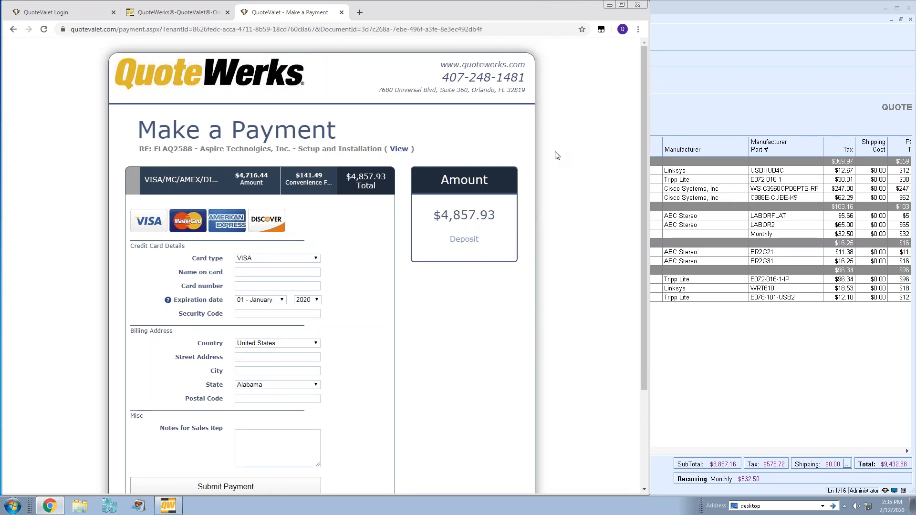
click(666, 109)
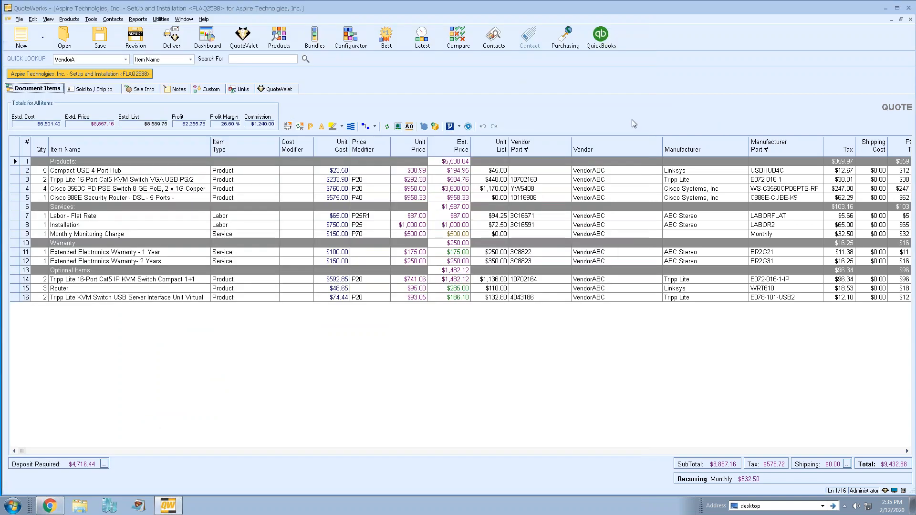
click(269, 91)
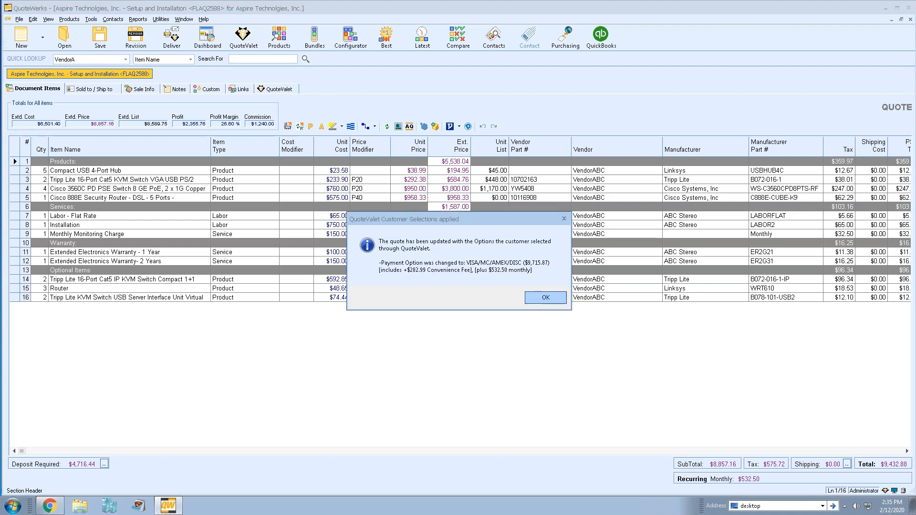
click(546, 299)
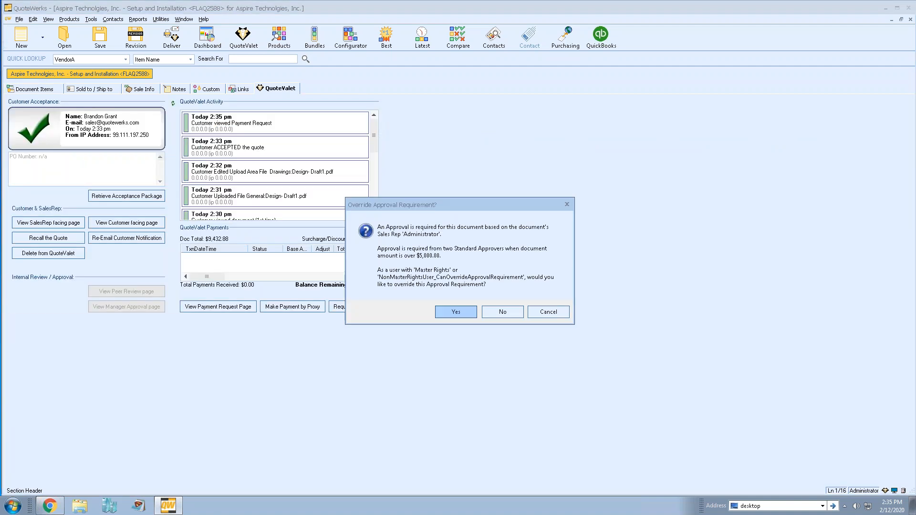
key(Return)
drag(432, 144, 491, 91)
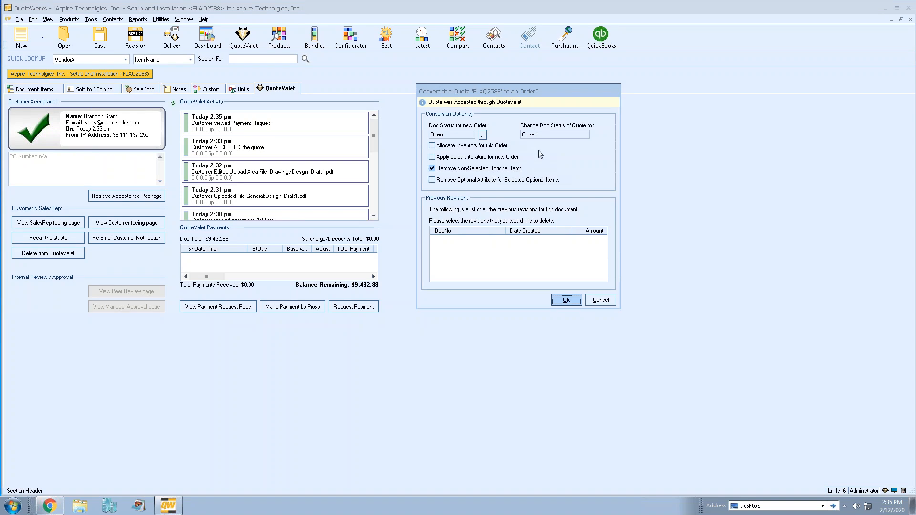
click(567, 301)
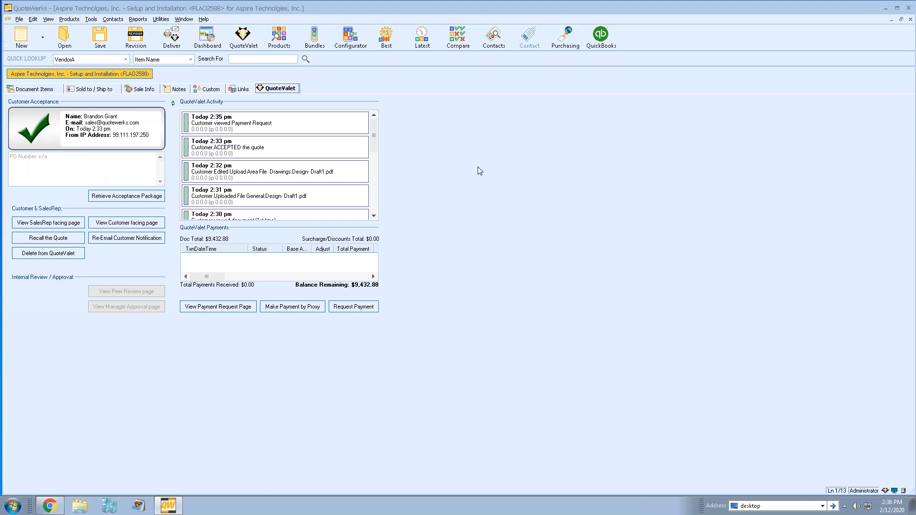
Open the payment request page and check its payment history shows $0.00 received
click(218, 307)
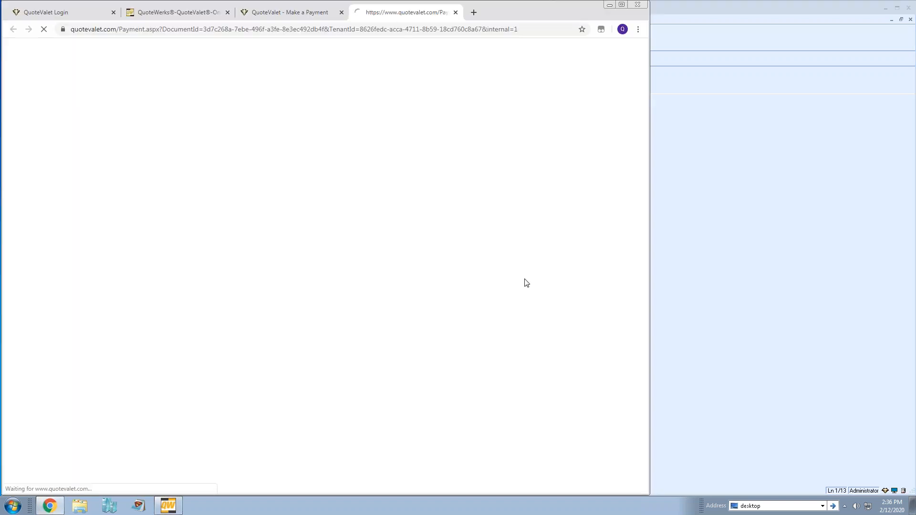
scroll(536, 216, down, 2)
scroll(535, 219, down, 1)
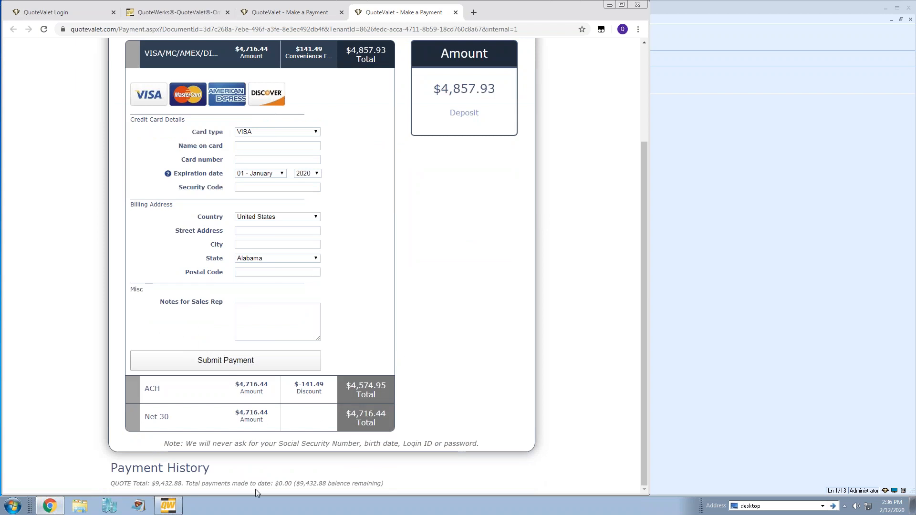
click(745, 271)
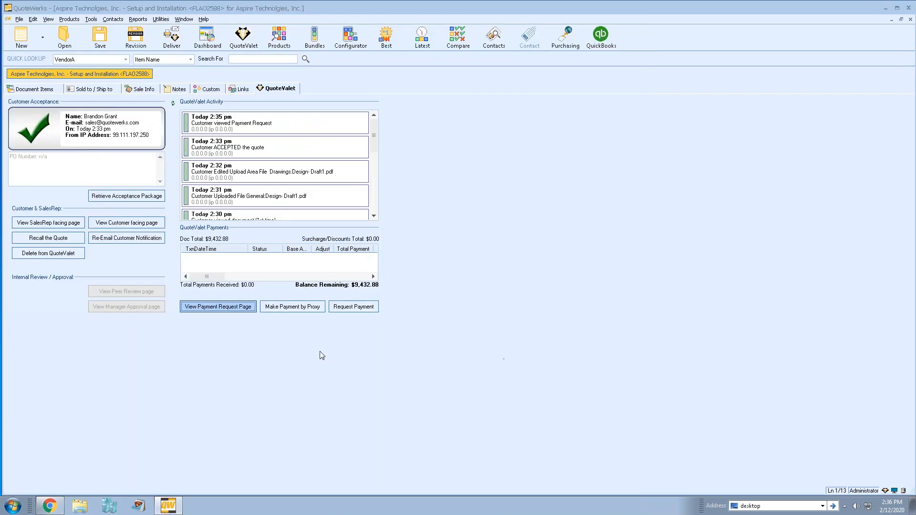
Record a 4500.00 Company Check proxy payment with reference 'Paid by check'
click(291, 308)
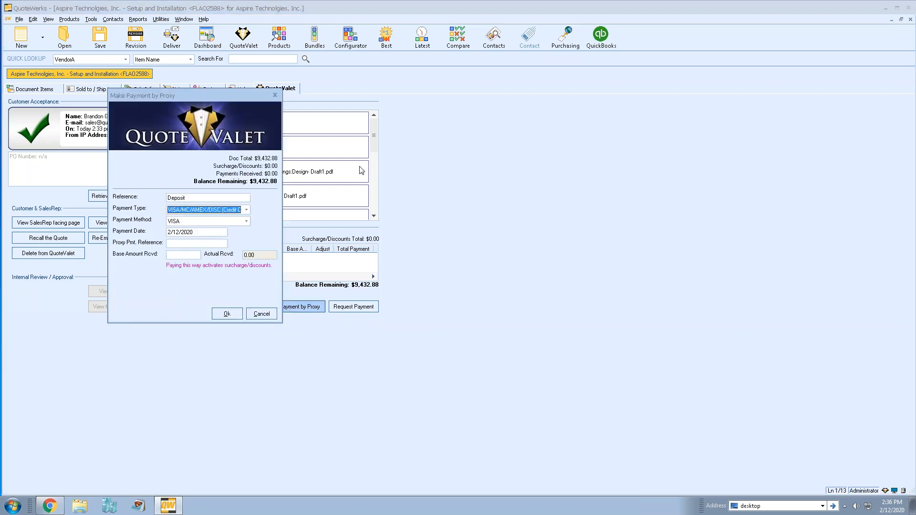
drag(204, 100, 515, 109)
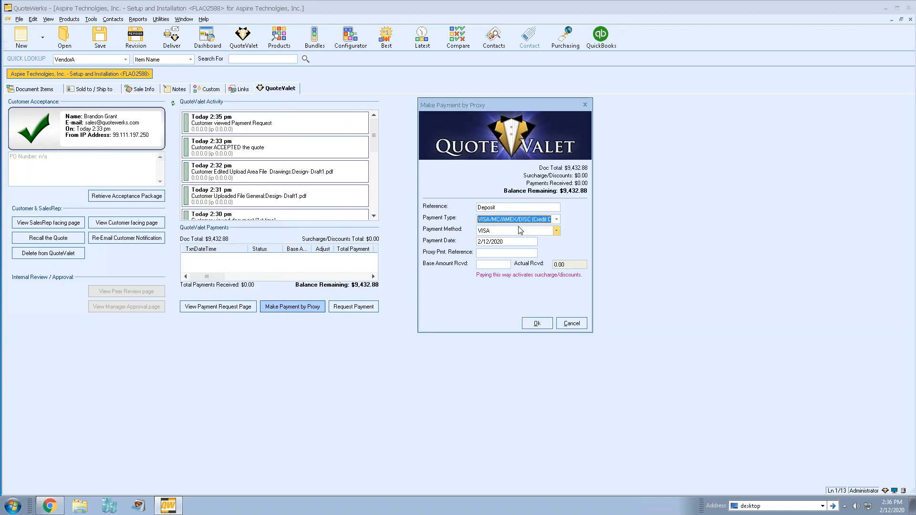
click(499, 208)
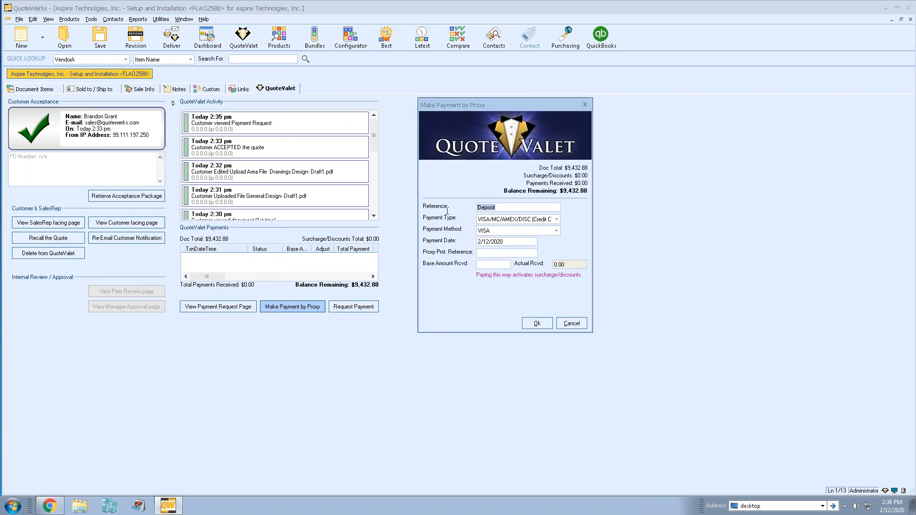
click(557, 220)
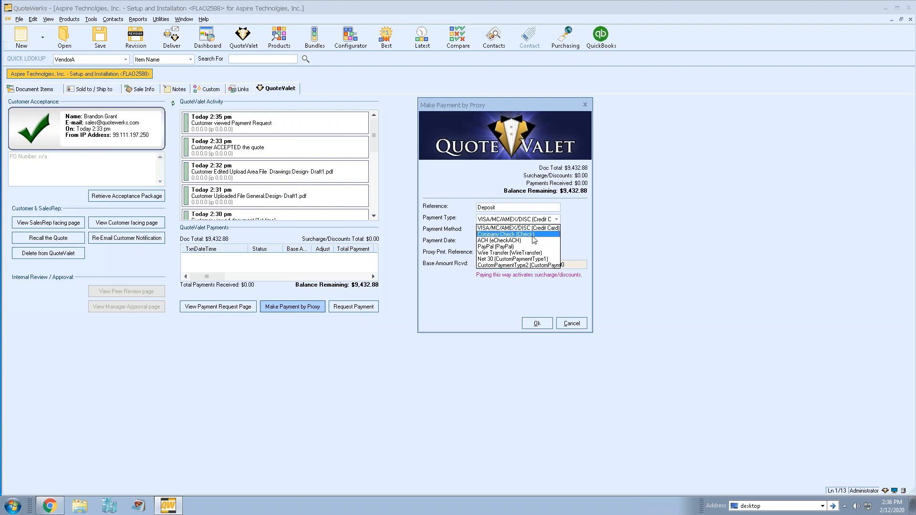
click(531, 235)
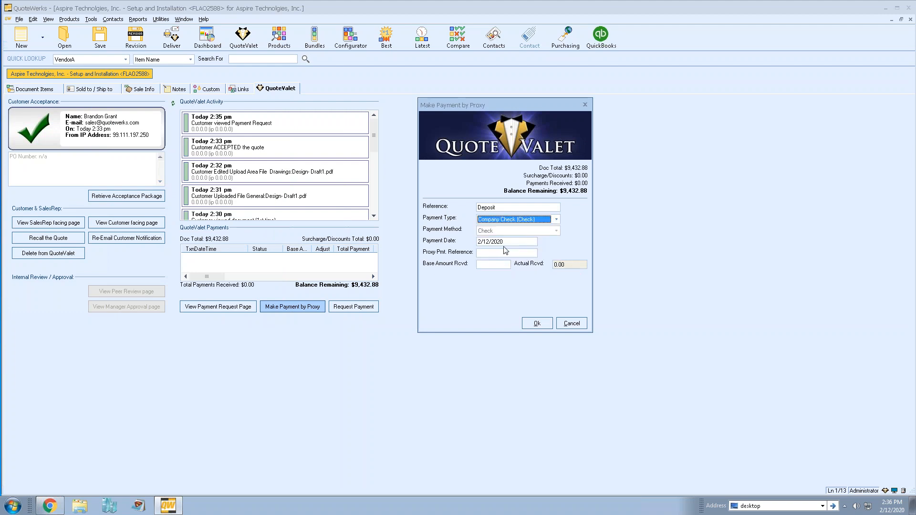
click(488, 253)
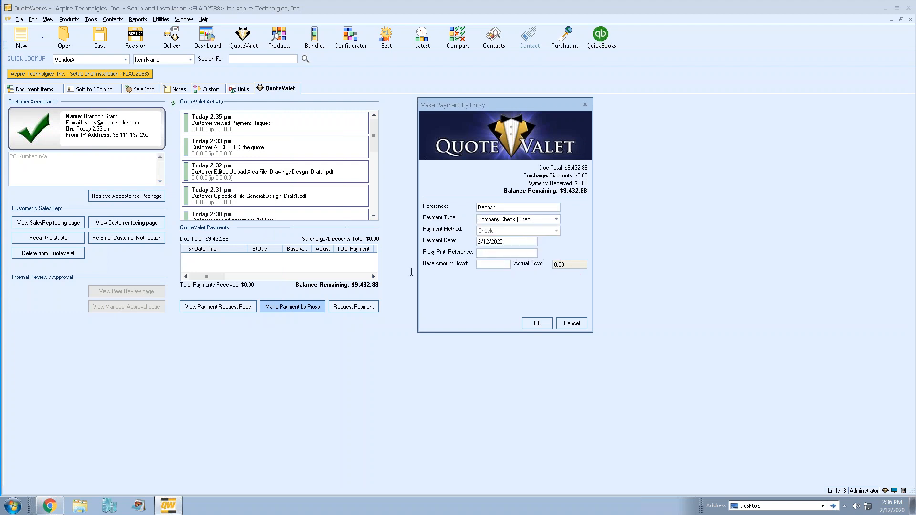
text(Paid by check)
key(Tab)
click(494, 265)
text(4500.00)
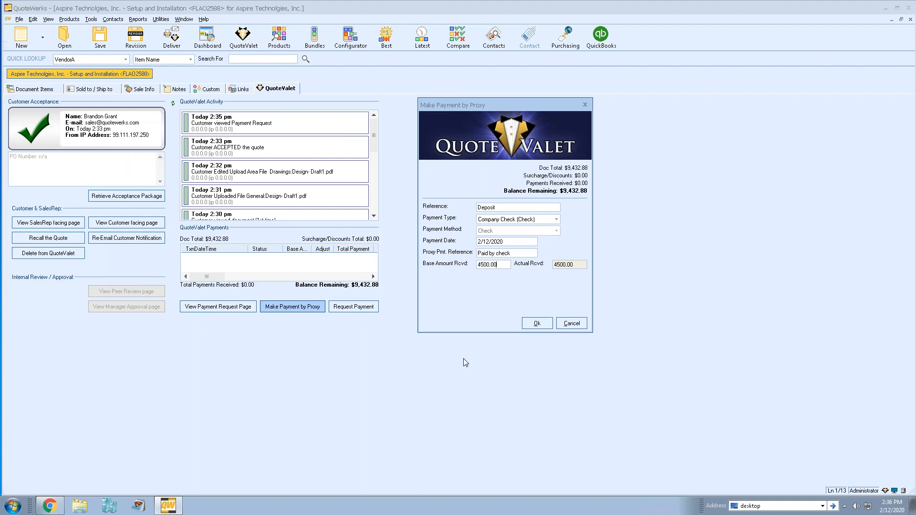
click(537, 323)
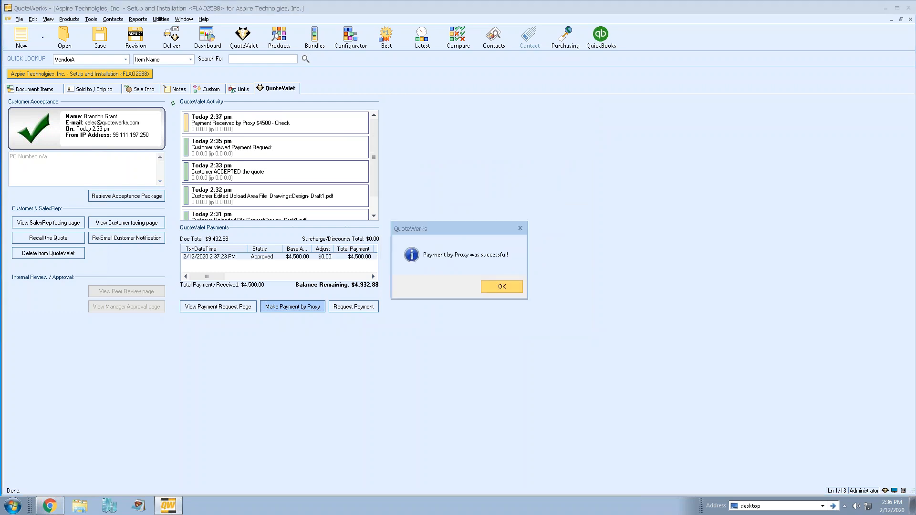
key(Return)
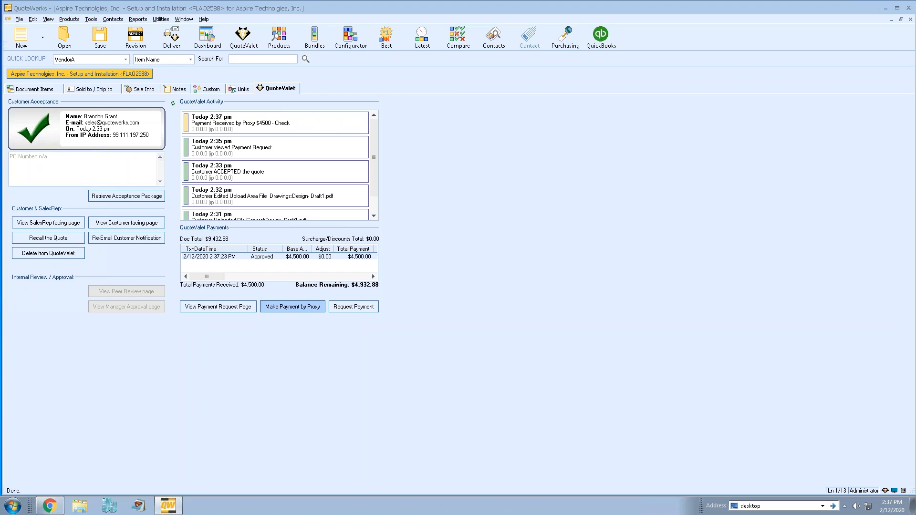
Request a 4932.88 payment referenced 'Remaining balance' and close the generated e-mail
click(355, 310)
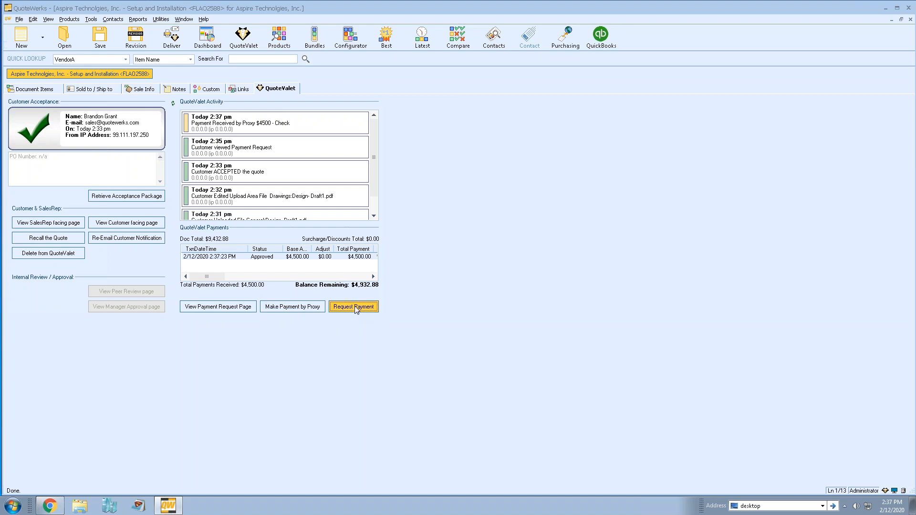
drag(194, 96, 510, 91)
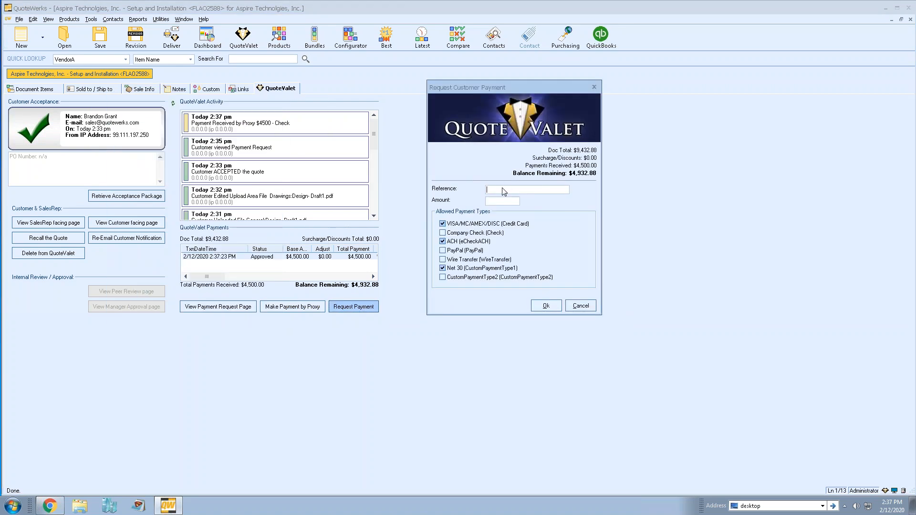
text(RE)
key(BackSpace)
text(emaining balance)
key(Tab)
text(492)
key(BackSpace)
text(32.88)
click(539, 306)
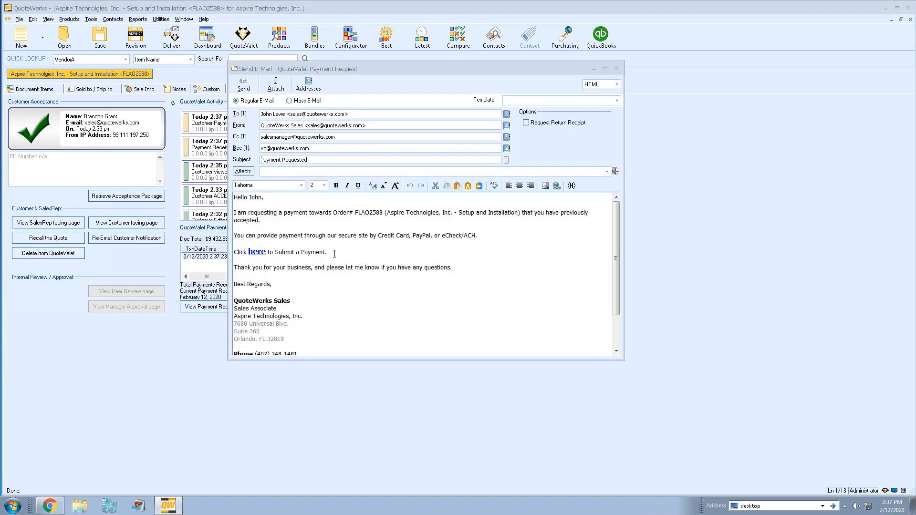
triple_click(327, 254)
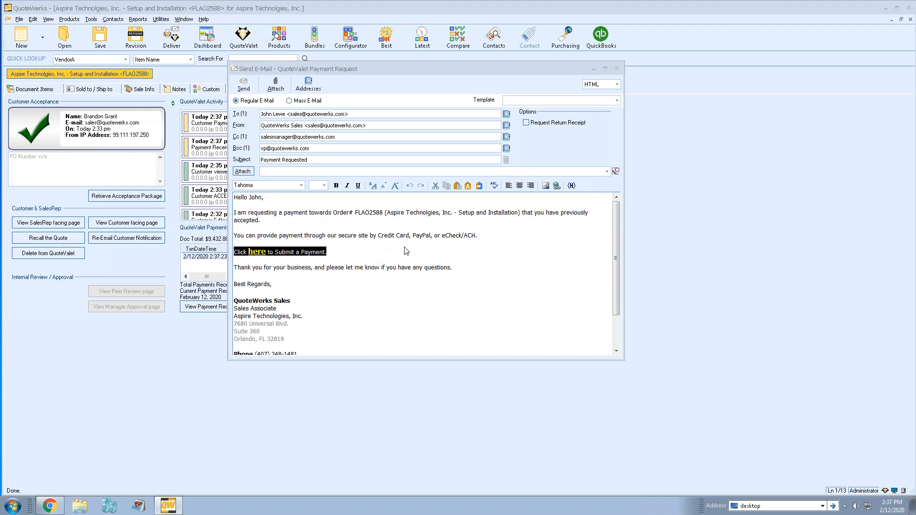
click(617, 68)
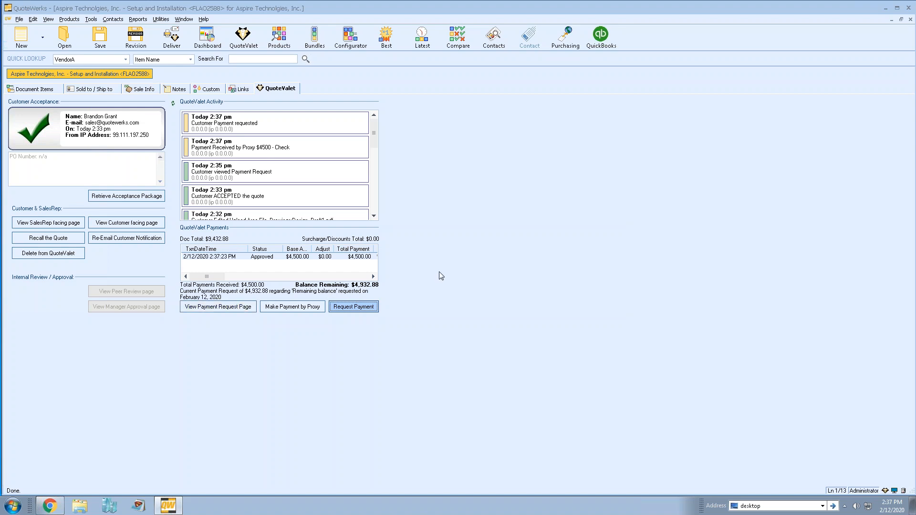
click(272, 258)
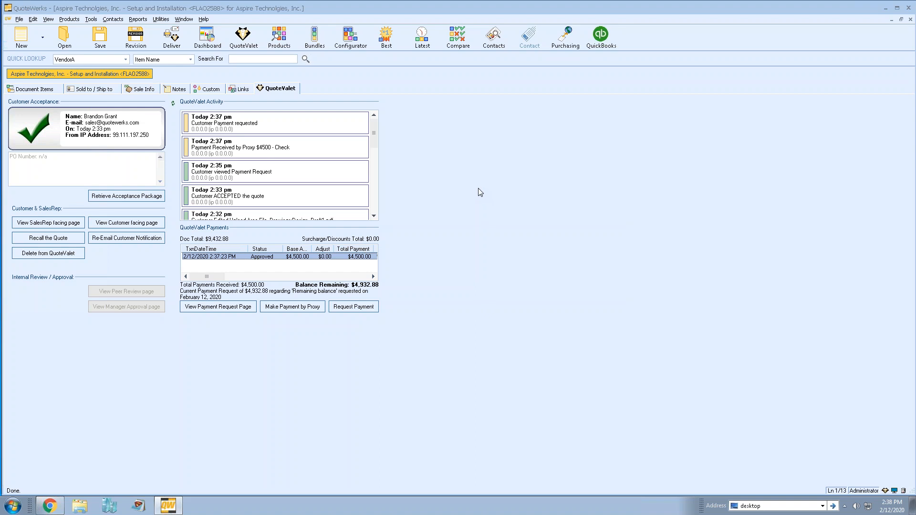
click(41, 88)
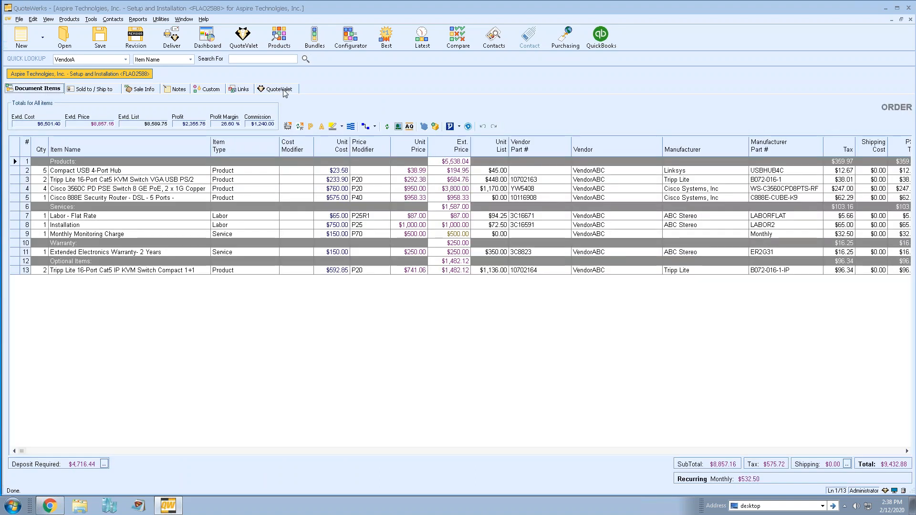
click(278, 89)
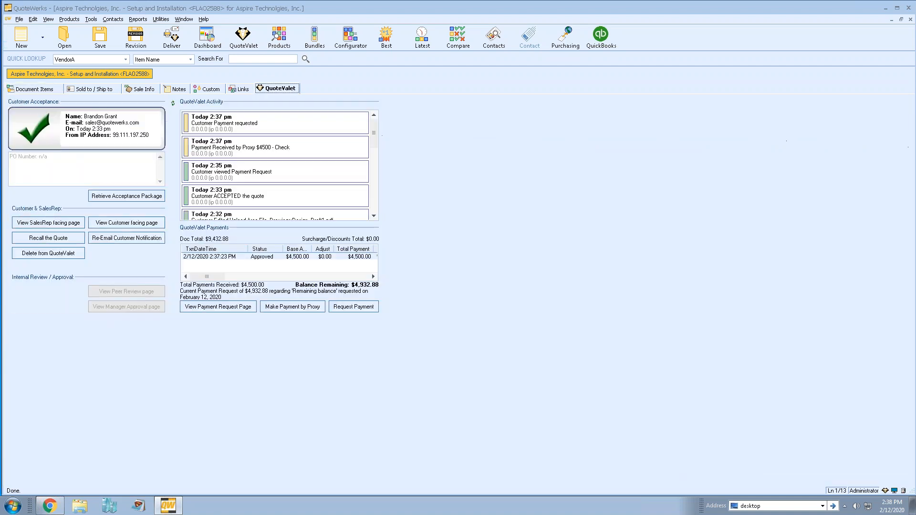
Open the QuoteValet dashboard and review activity for FLAQ2573-01 and FLAQ2588's payment entries
click(244, 37)
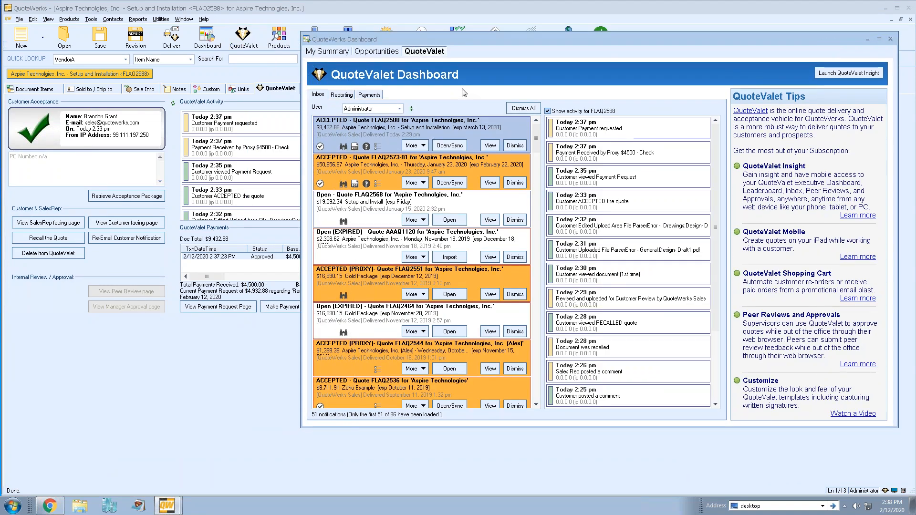
click(318, 95)
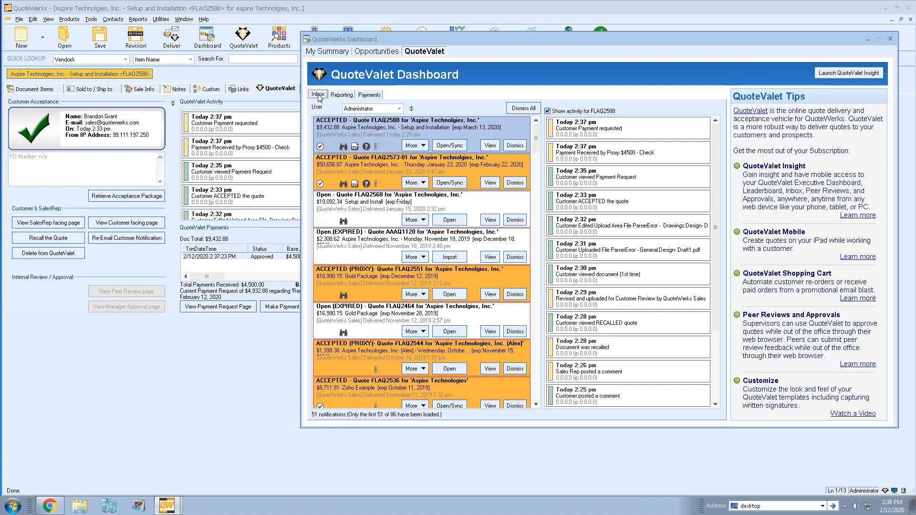
click(326, 172)
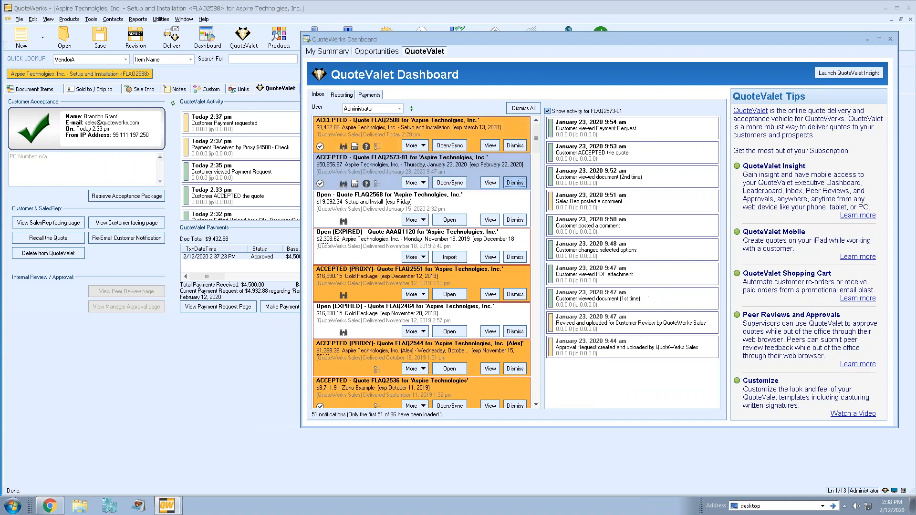
click(334, 132)
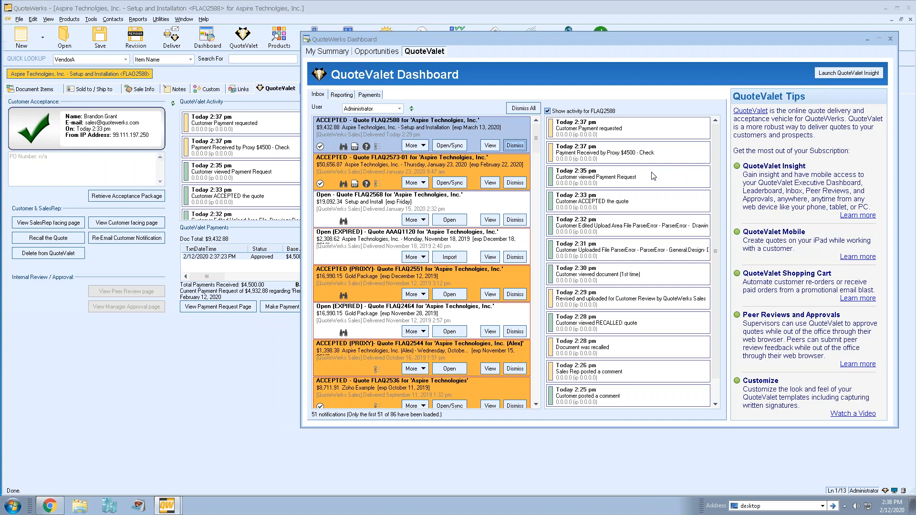
click(643, 137)
click(640, 152)
Show FLAQ2568's activity and dismiss its notification from the inbox
drag(716, 151, 725, 124)
click(378, 224)
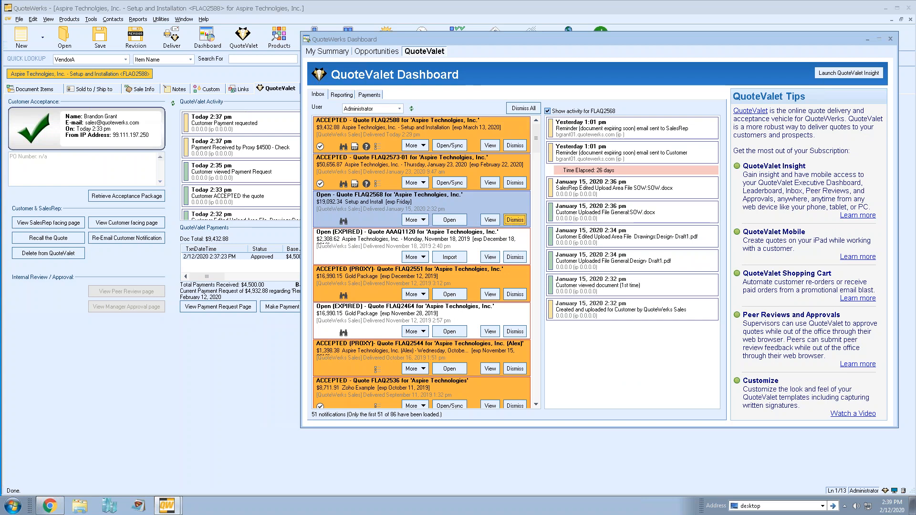
click(515, 219)
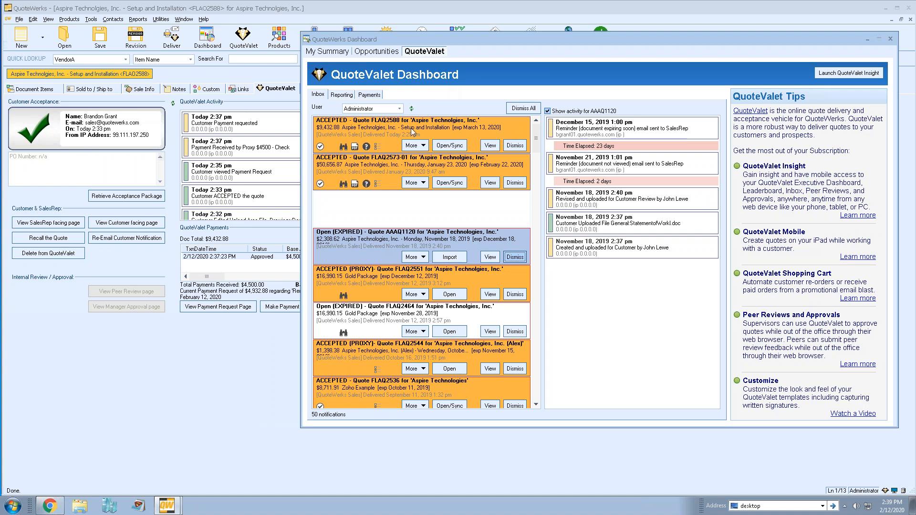
Select the FLAQ2588 row so its activity history shows in the right-hand pane
click(368, 147)
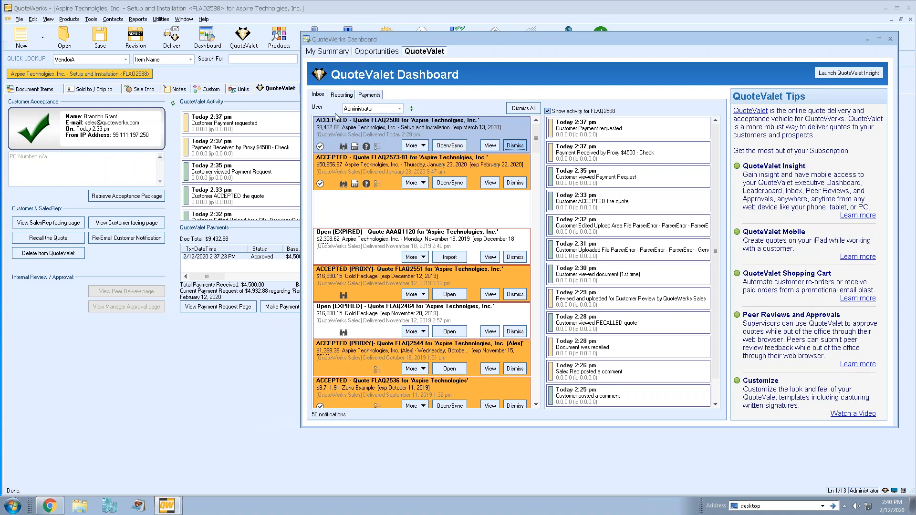
Report on Expiring quotes for This Month, which lists FLAQ2578 and FLAQ2568
click(342, 95)
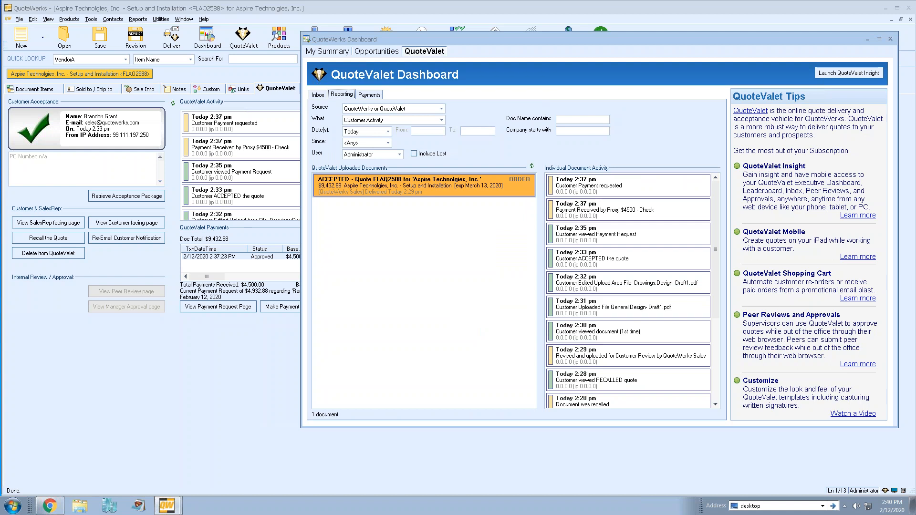
click(442, 120)
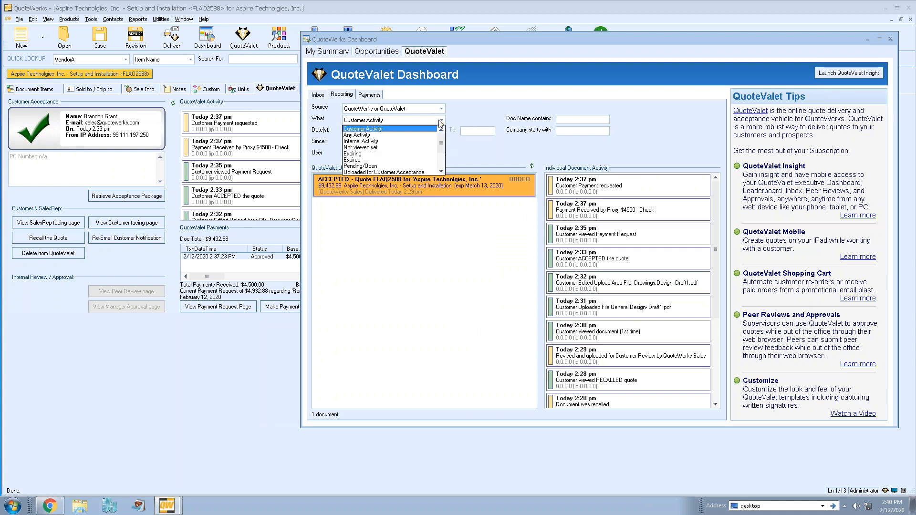
click(427, 148)
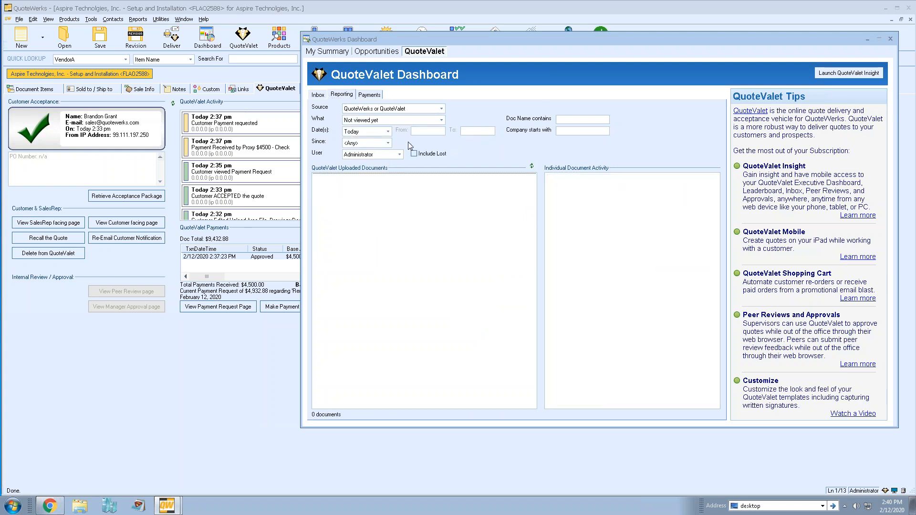
click(387, 131)
click(357, 159)
click(403, 121)
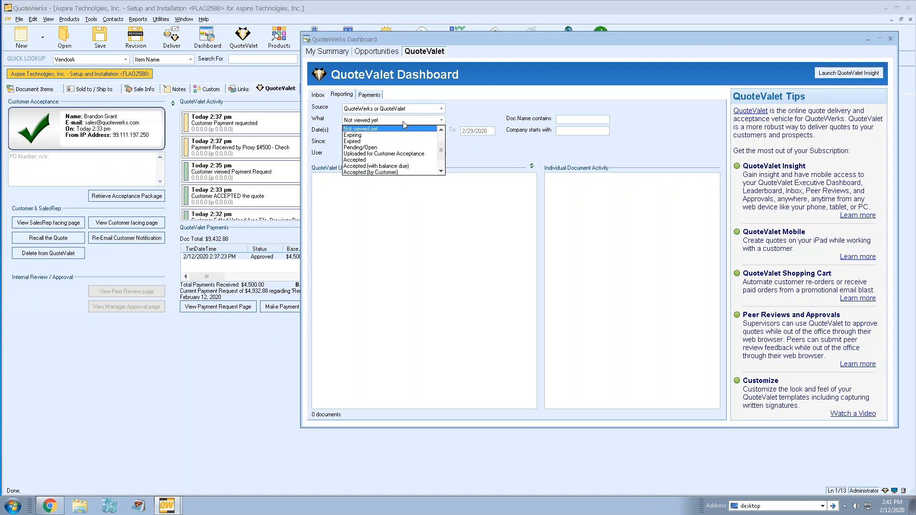
scroll(399, 153, down, 1)
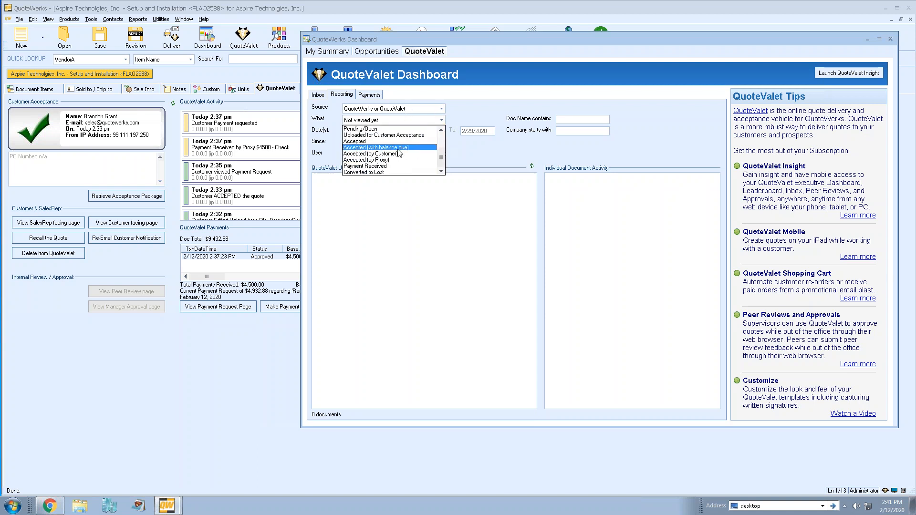
click(396, 142)
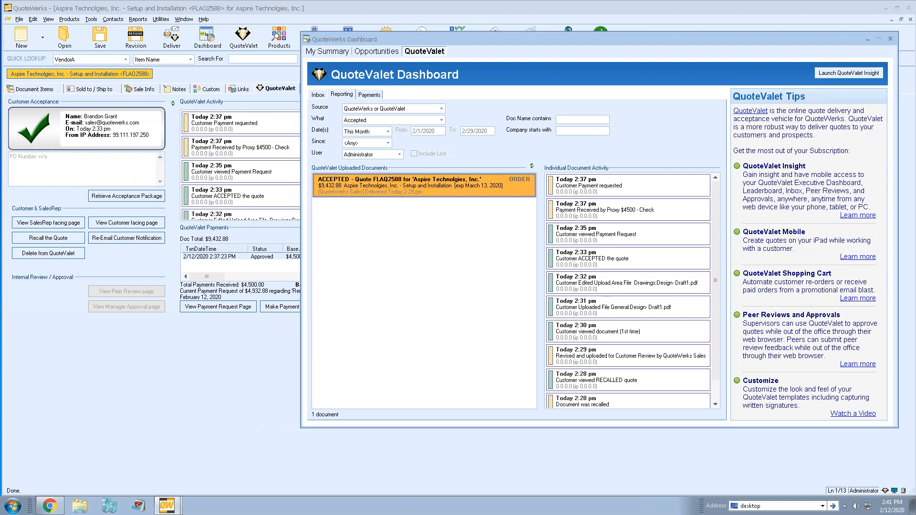
click(430, 121)
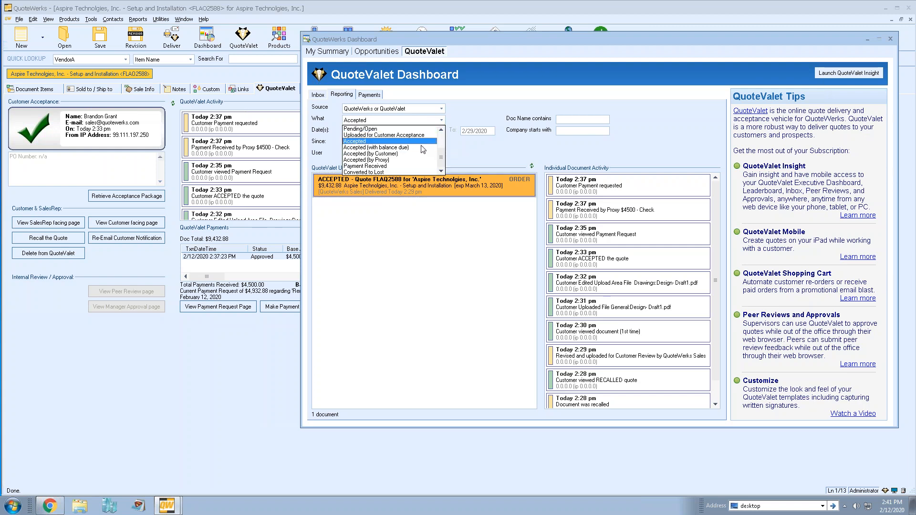
scroll(422, 152, up, 2)
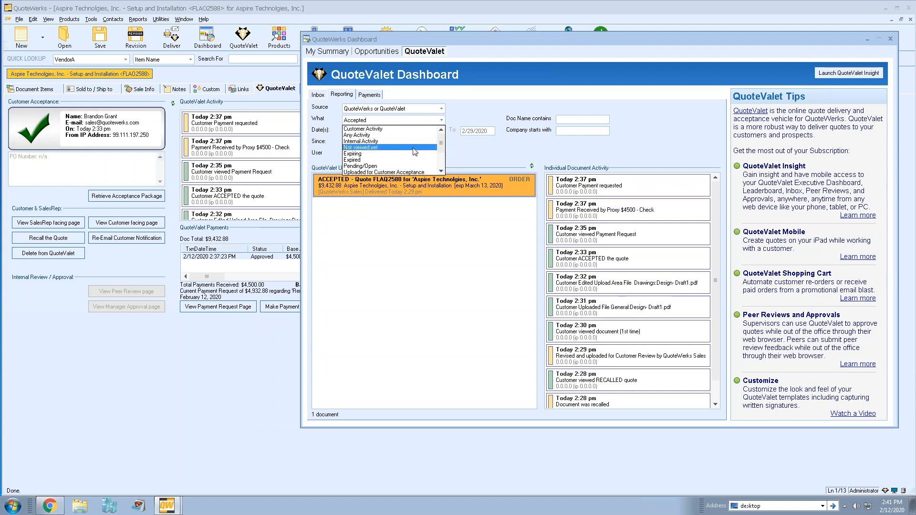
click(413, 153)
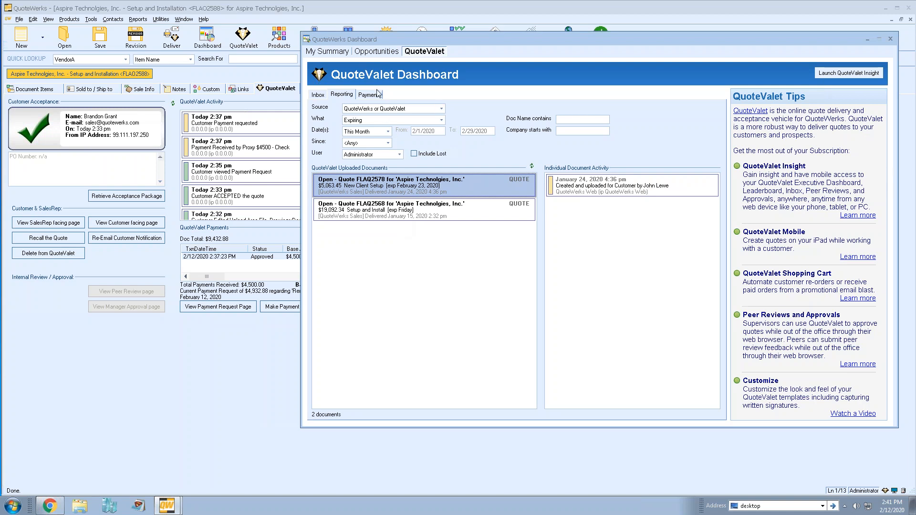
Show the Payments view for today, 2/12/2020, which lists 0 transactions
click(376, 97)
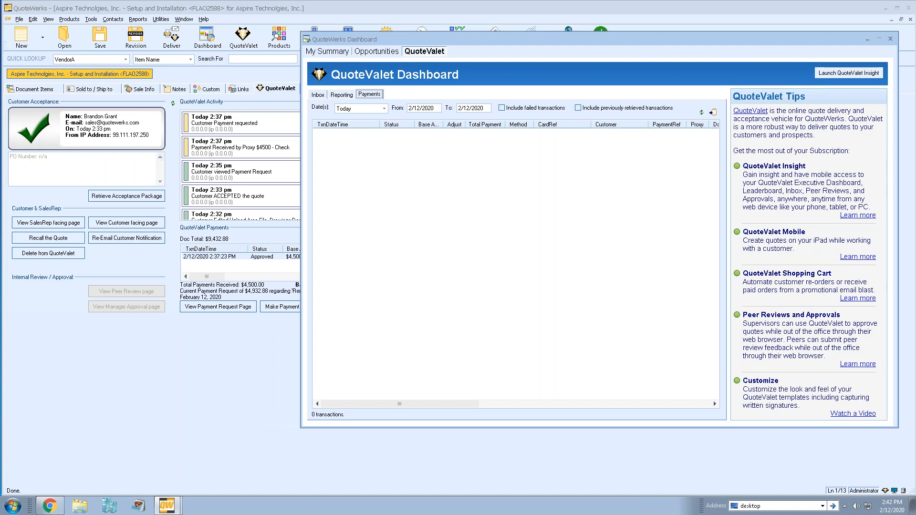
Return to the Inbox and launch QuoteValet Insight in the browser
click(317, 94)
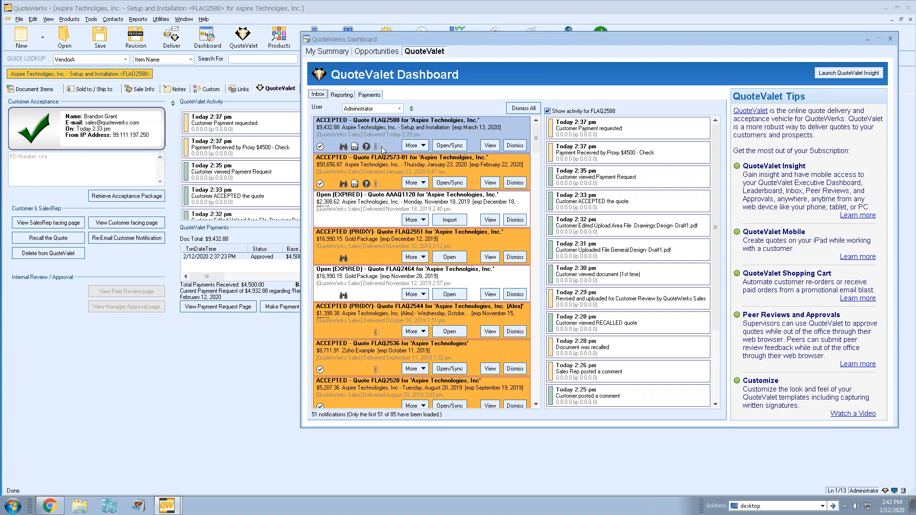
click(853, 74)
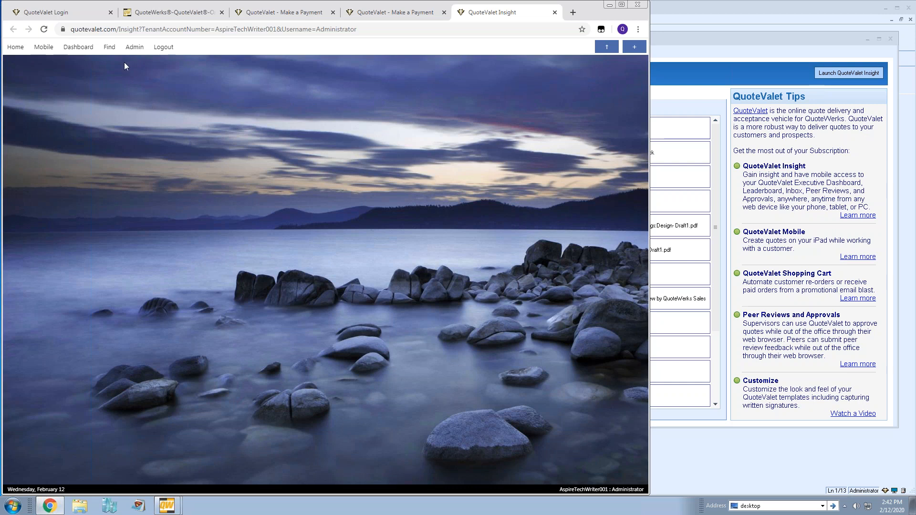
click(84, 48)
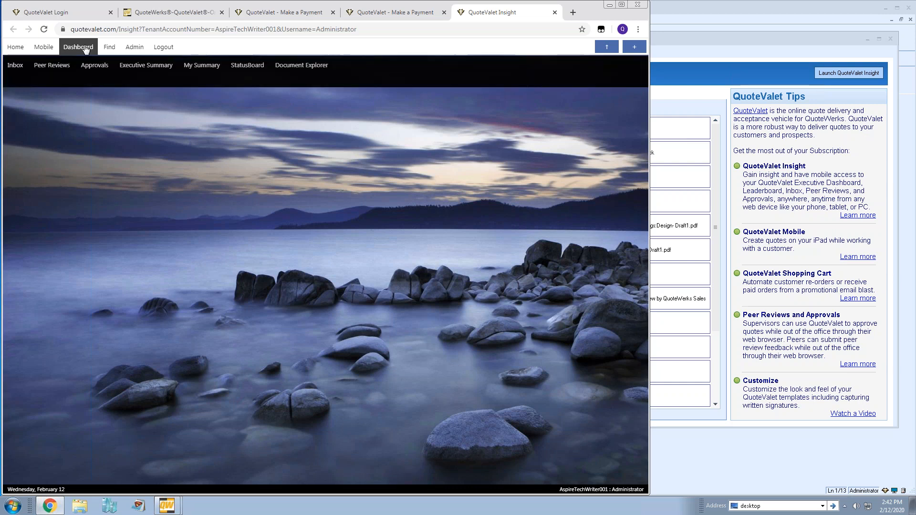
click(15, 65)
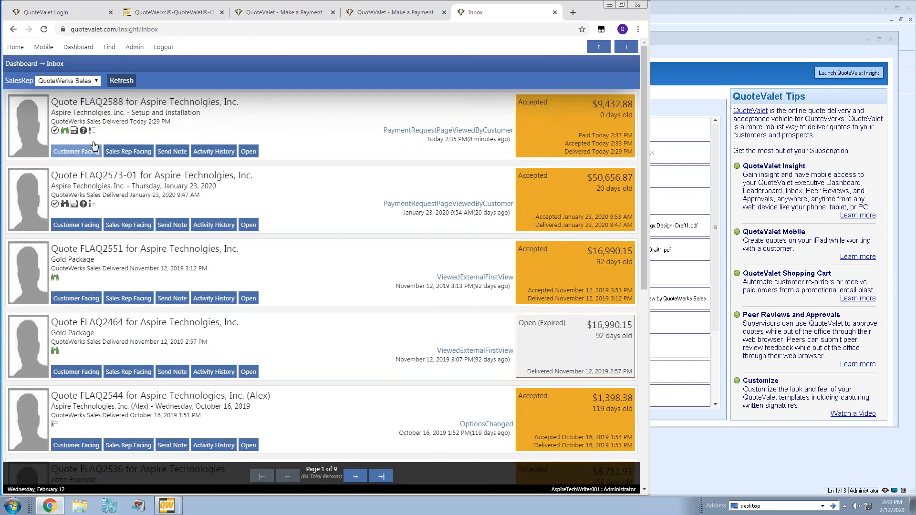
click(213, 152)
scroll(228, 193, down, 3)
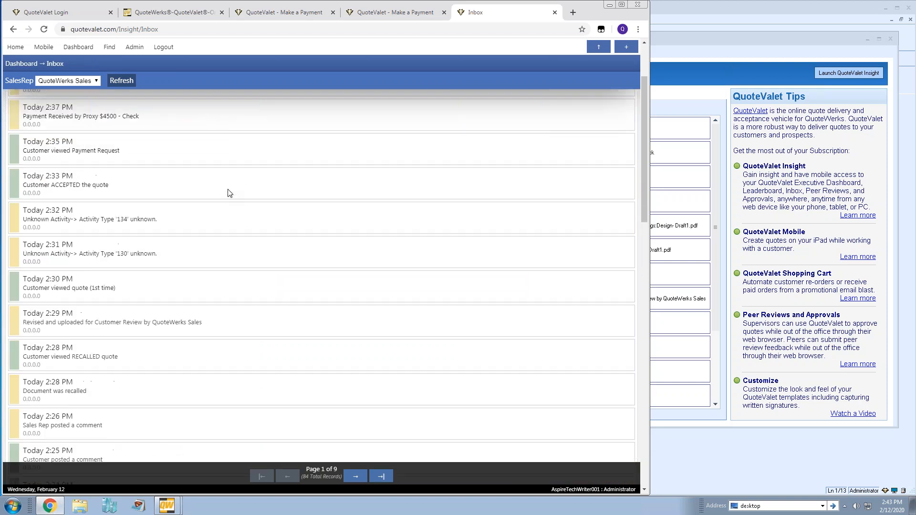
scroll(229, 193, down, 5)
scroll(228, 193, up, 7)
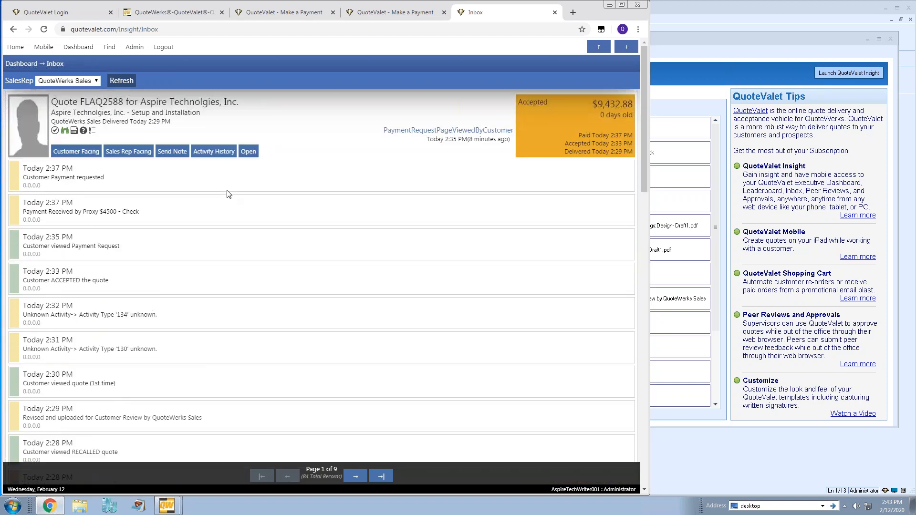
click(213, 152)
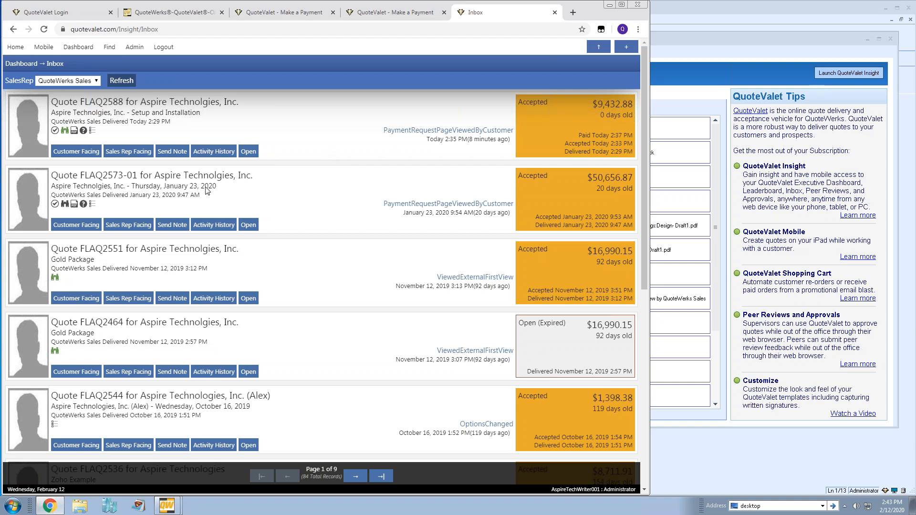
click(172, 152)
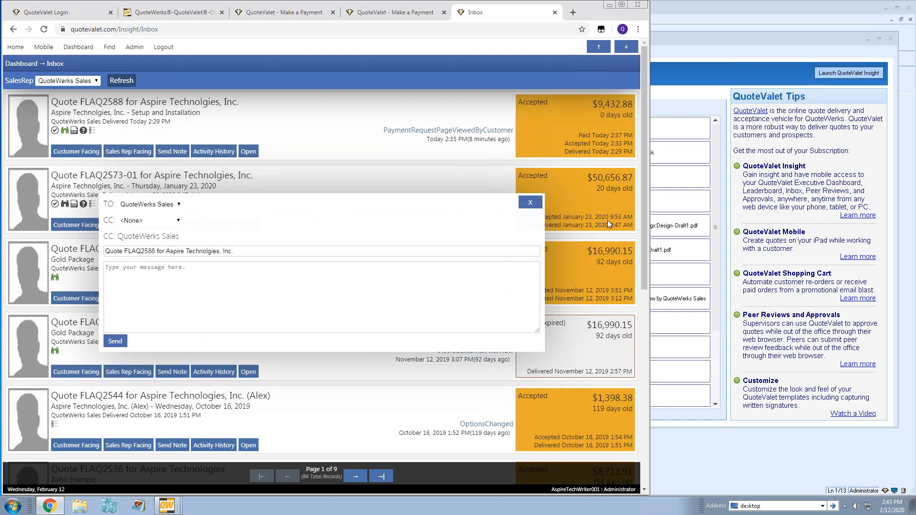
click(528, 203)
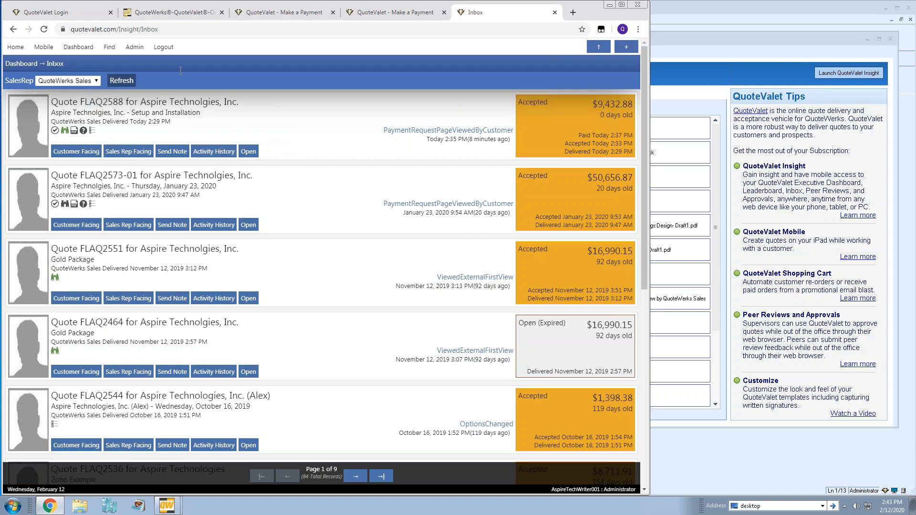
Open the Approvals list and view the approval page for FLAQ2339
click(80, 48)
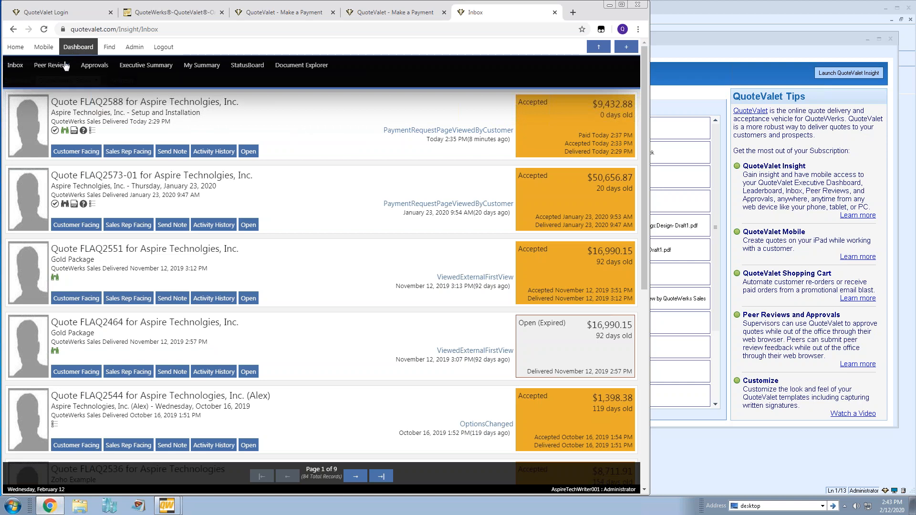
click(83, 67)
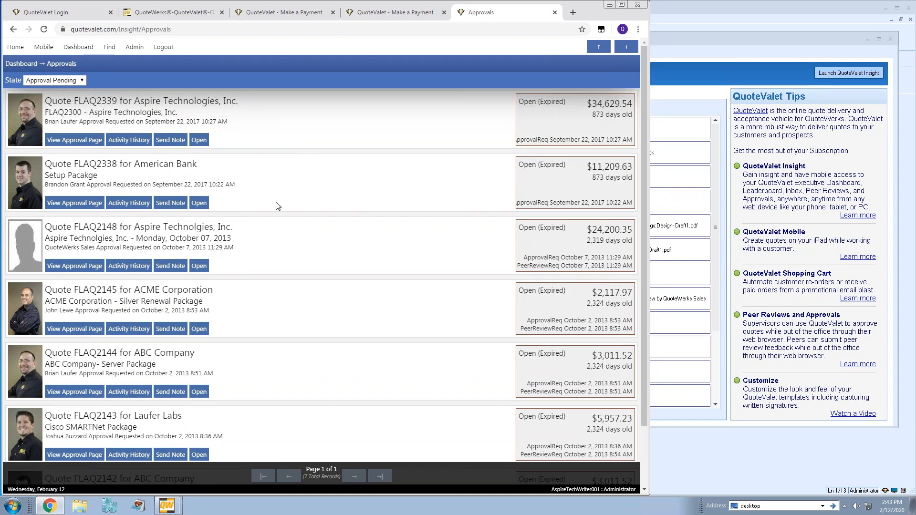
click(92, 141)
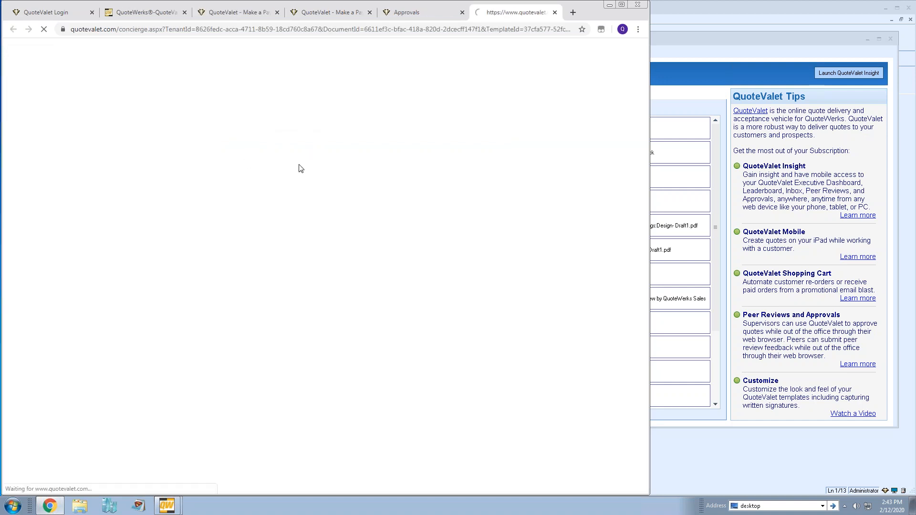
scroll(559, 145, down, 6)
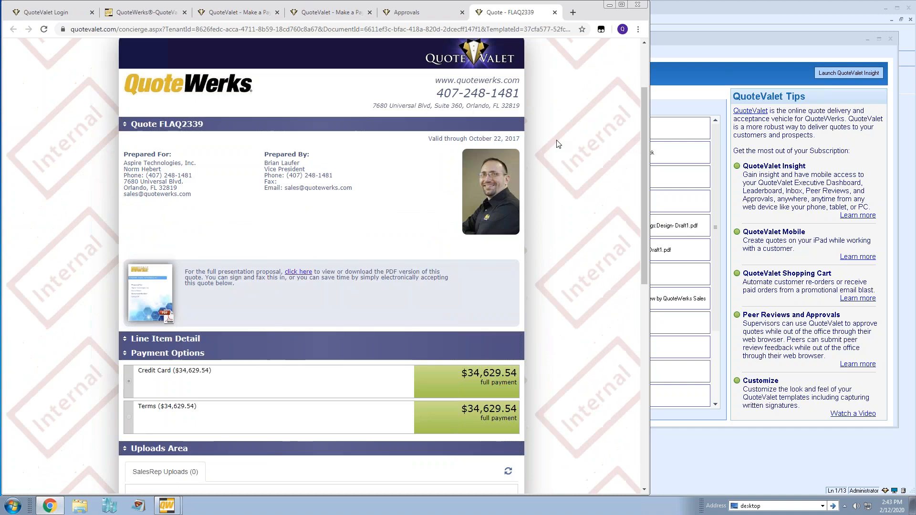
scroll(559, 144, up, 3)
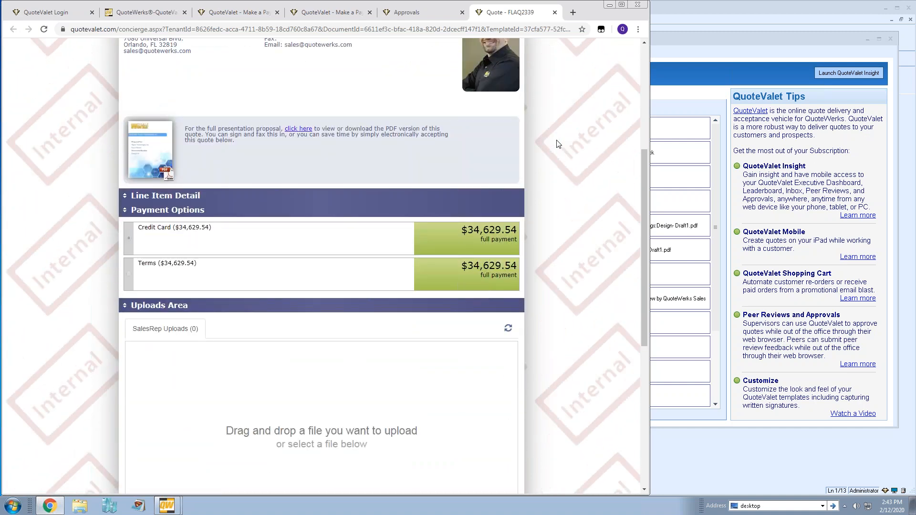
Expand FLAQ2339's Line Item Detail, review it, and close the approval page
click(127, 293)
scroll(446, 249, down, 3)
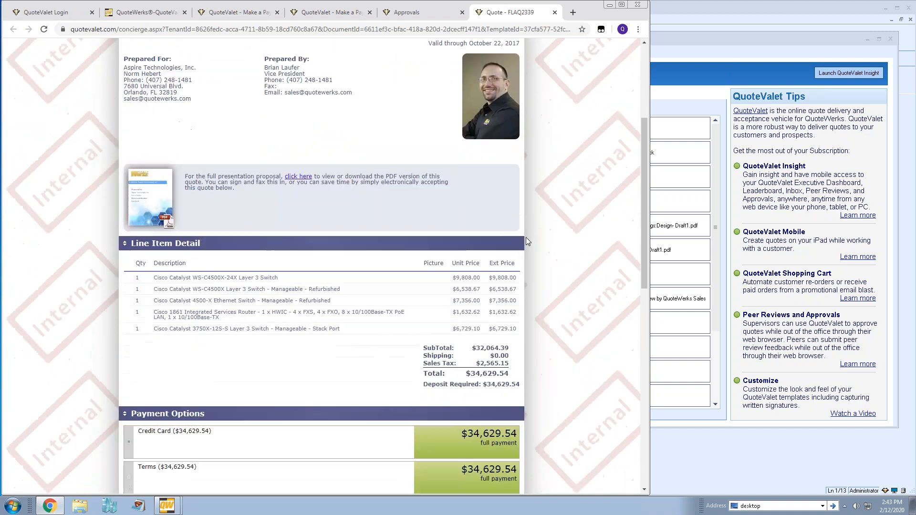
scroll(573, 195, down, 9)
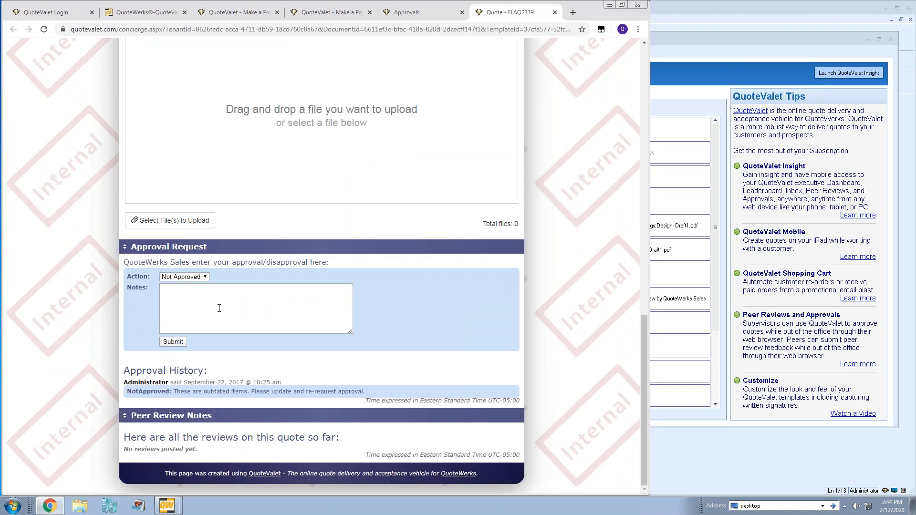
scroll(579, 243, up, 10)
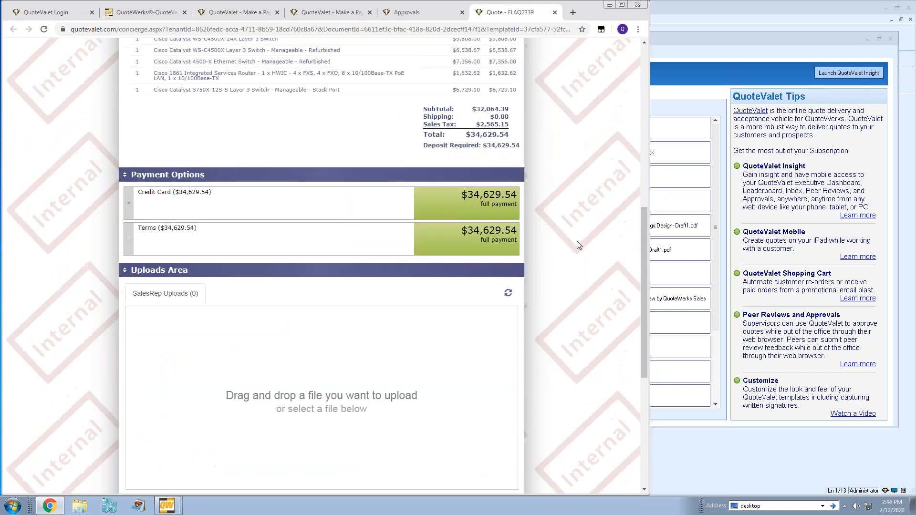
click(555, 13)
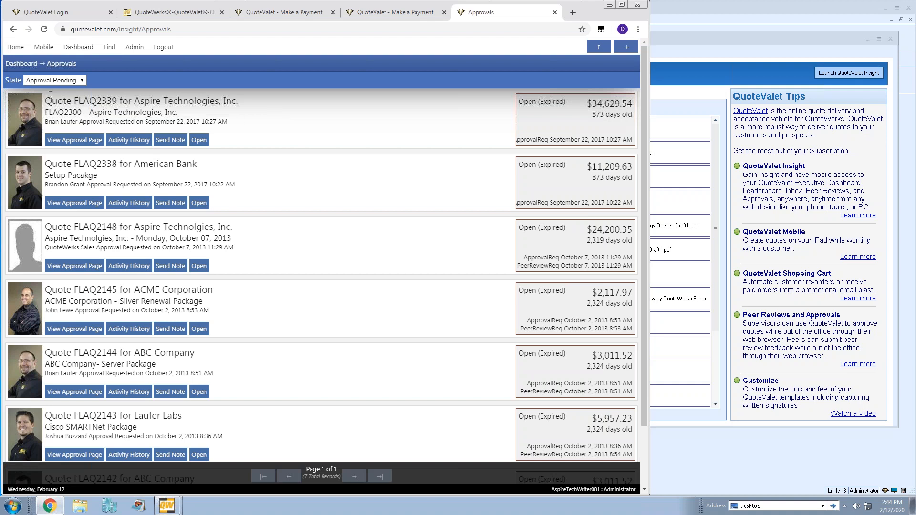
mouse_move(79, 47)
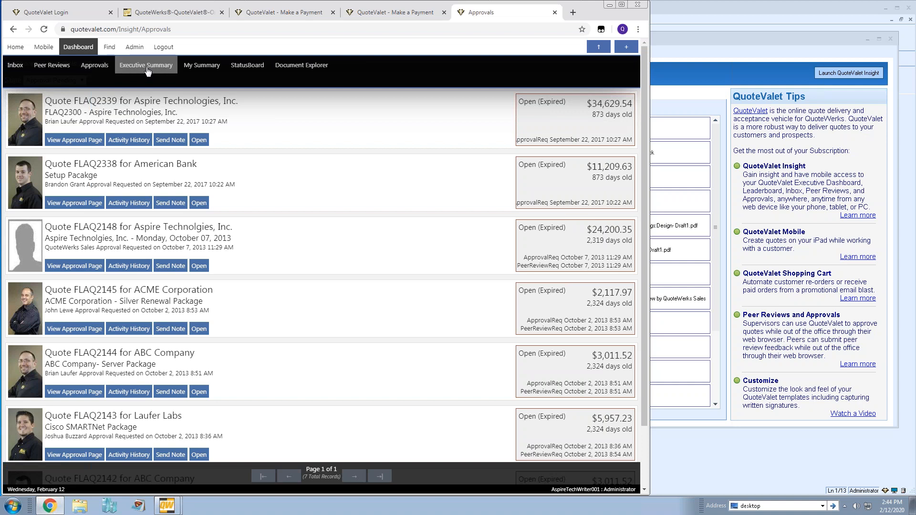
Show the Executive Summary for This Year: 4 sent ($84,246), 2 accepted, 1 paid
click(171, 70)
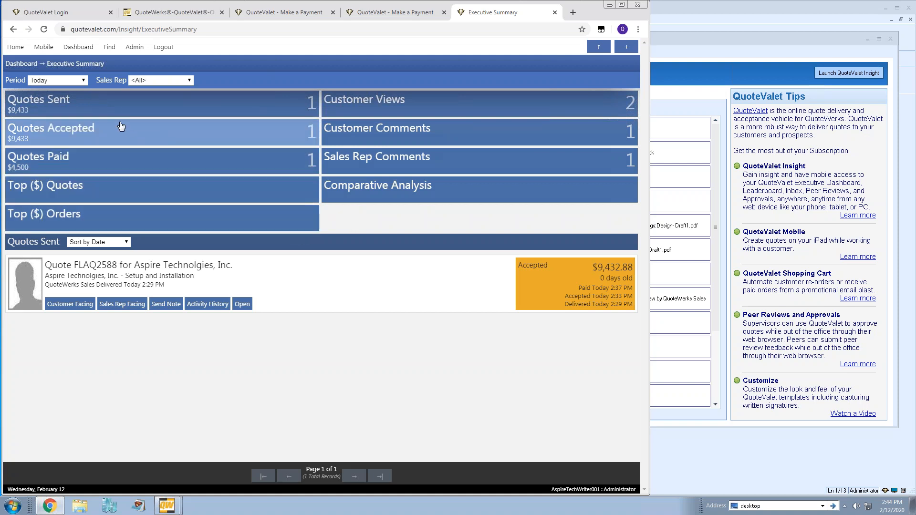
click(83, 82)
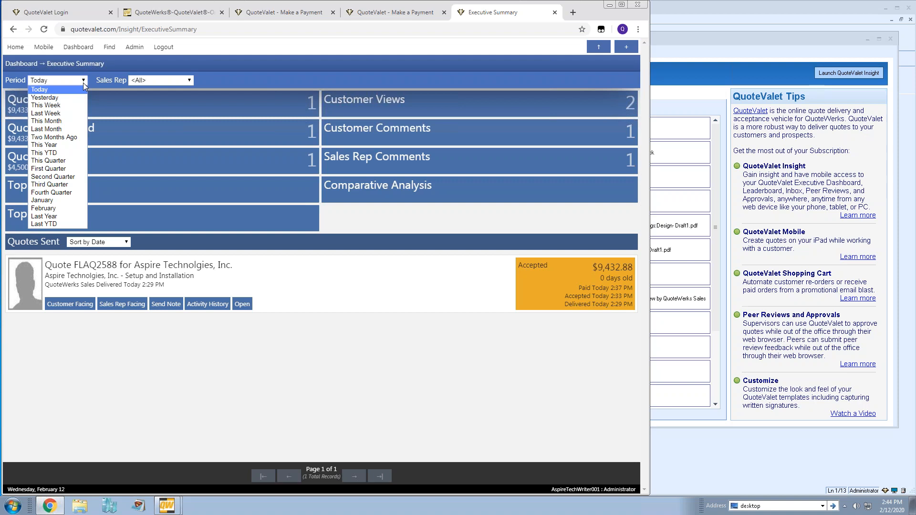
click(76, 145)
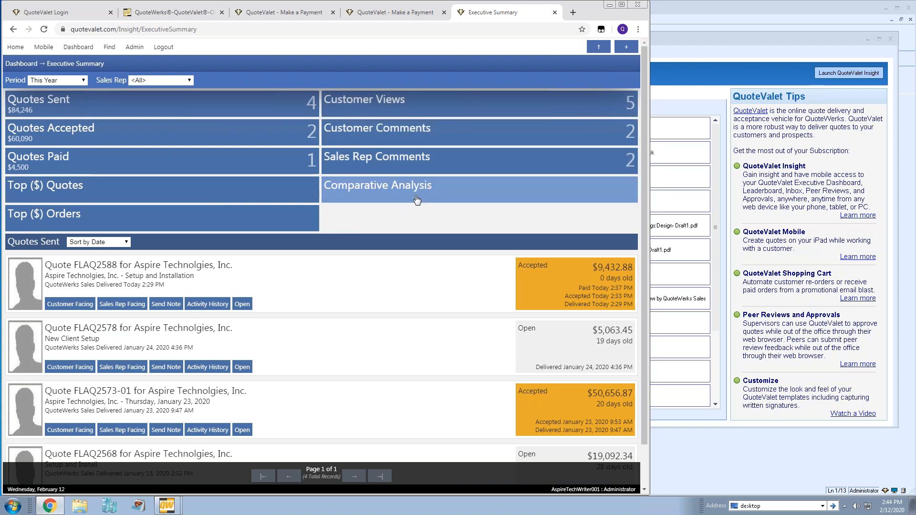
scroll(377, 262, down, 1)
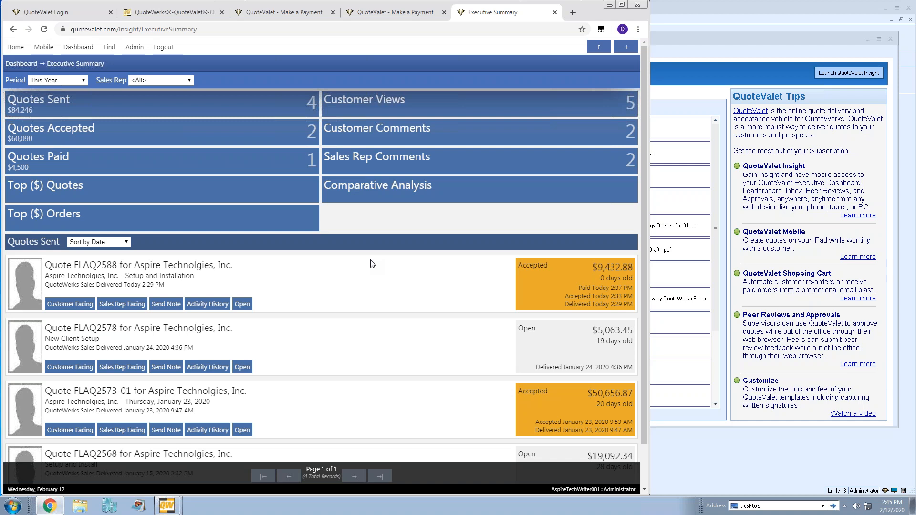
Show Comparative Analysis for Last Year, QuoteWerks Sales leading with $183,980 in orders
click(379, 192)
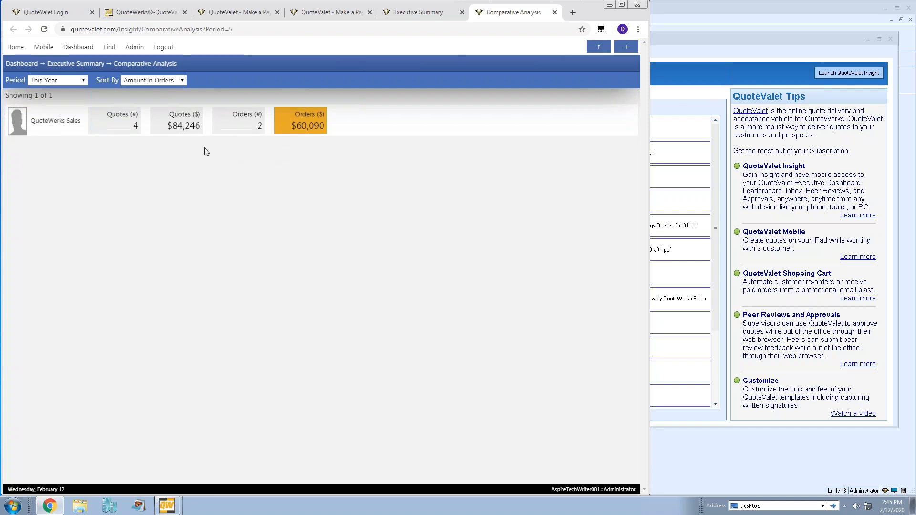
click(84, 81)
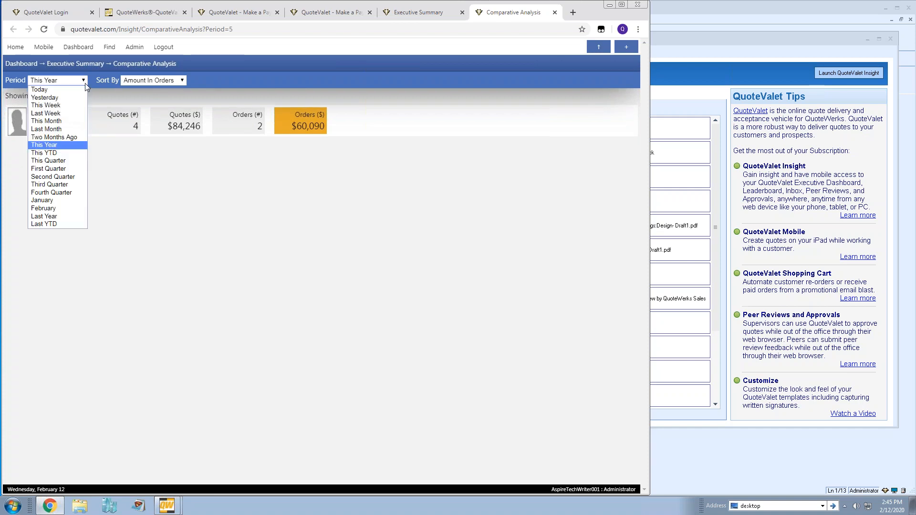
click(64, 216)
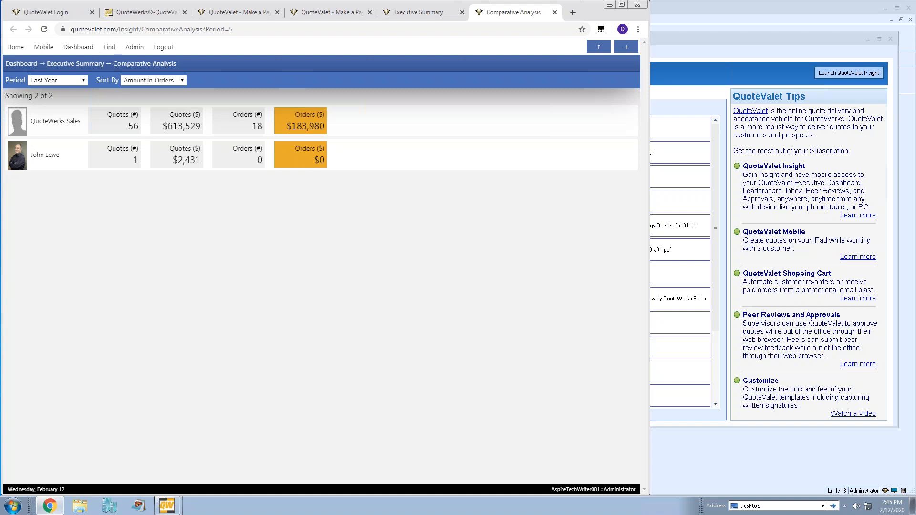
Open My Summary for today, showing FLAQ2588 accepted ($9,433) and 1 paid ($4,500)
mouse_move(70, 48)
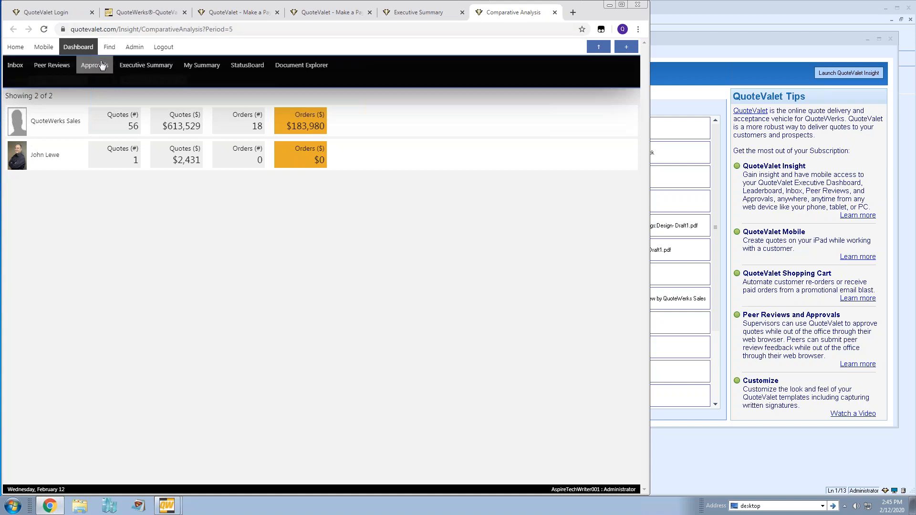
click(200, 64)
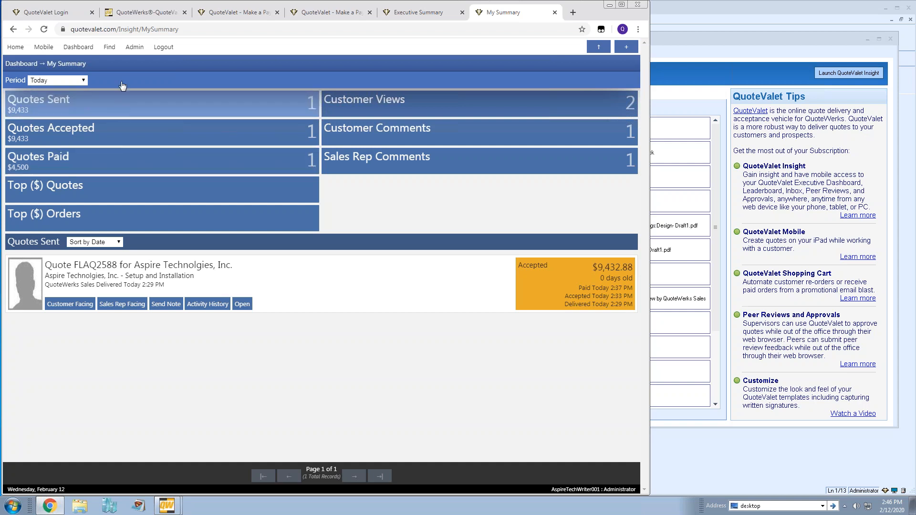
mouse_move(79, 51)
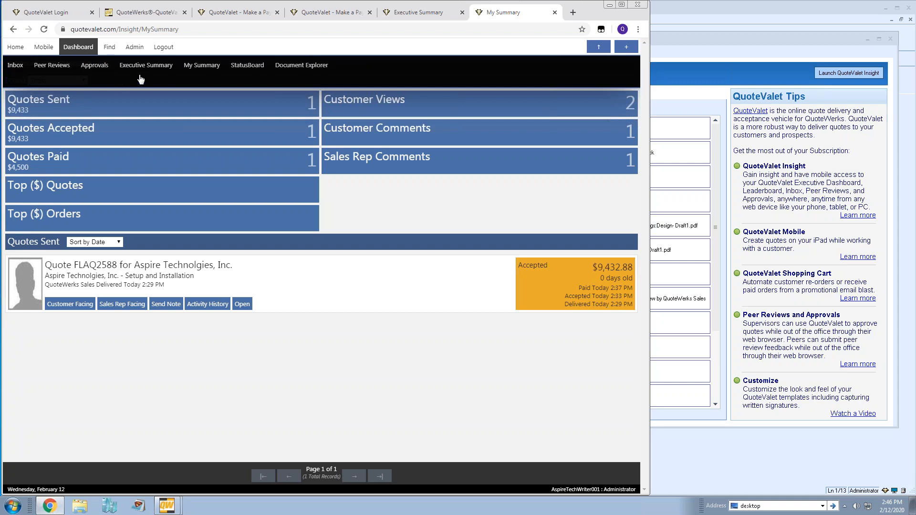
Open the StatusBoard with 89 priority notifications and maximize the browser window
click(230, 70)
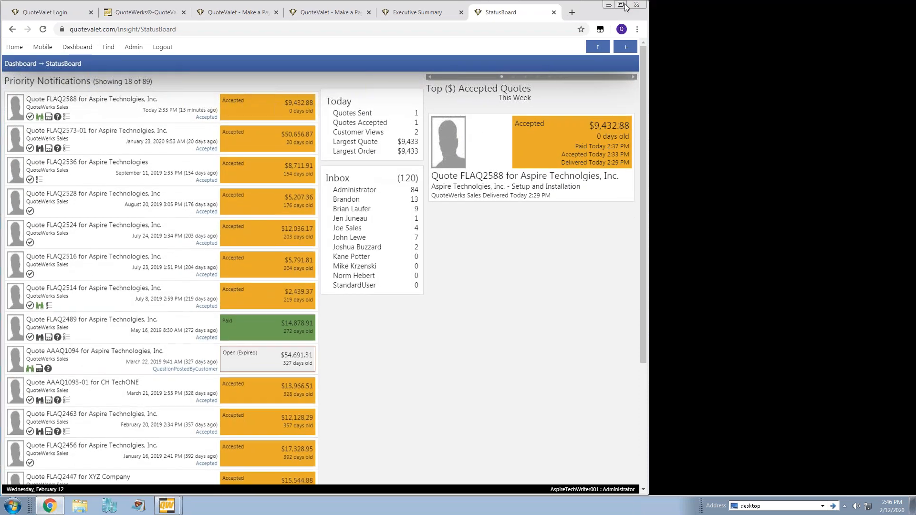
click(622, 4)
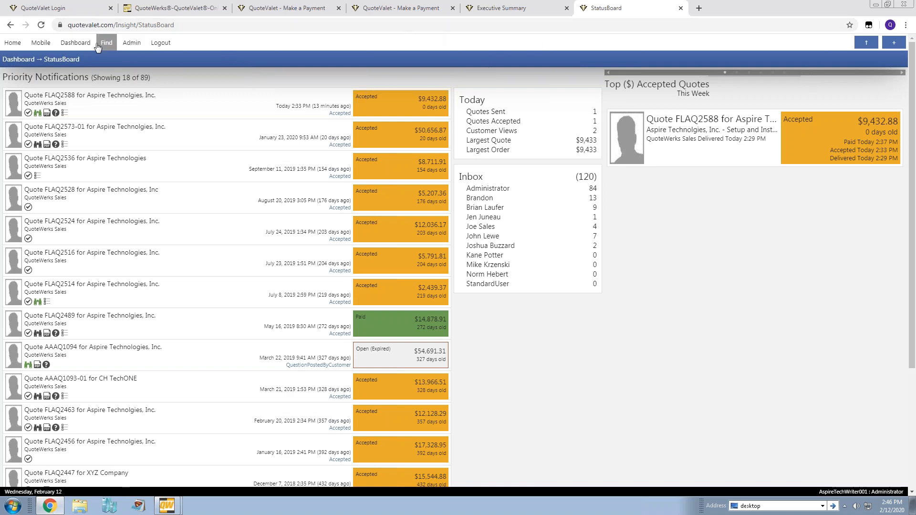
mouse_move(79, 45)
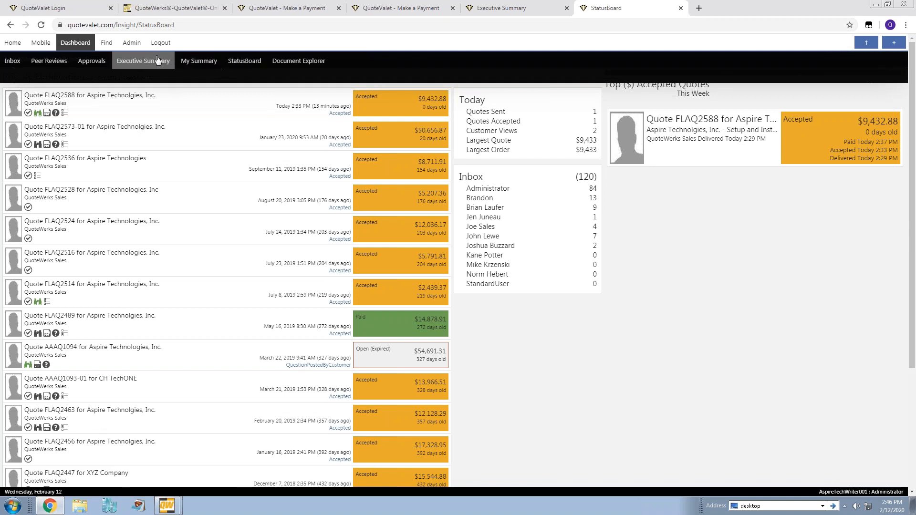
Open QuoteValet Insight's Find Document page and place the cursor in the DocNo field
click(106, 43)
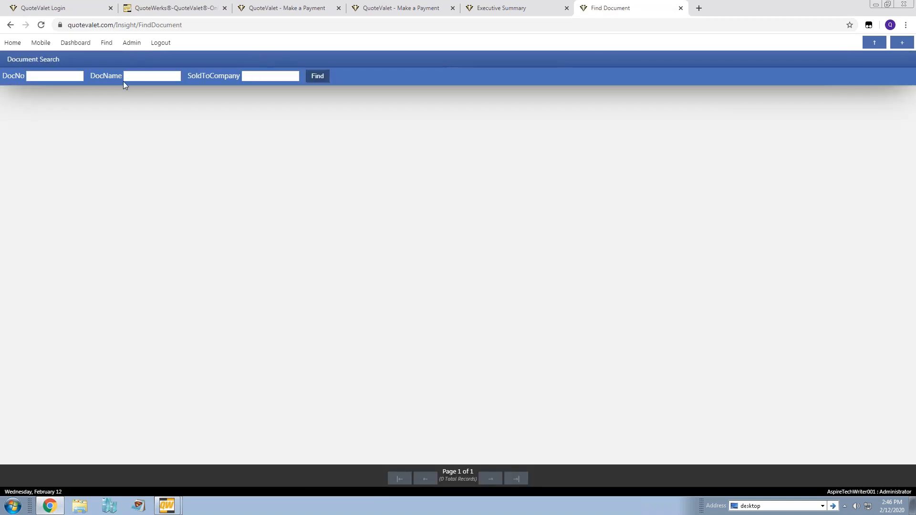
click(75, 76)
mouse_move(71, 44)
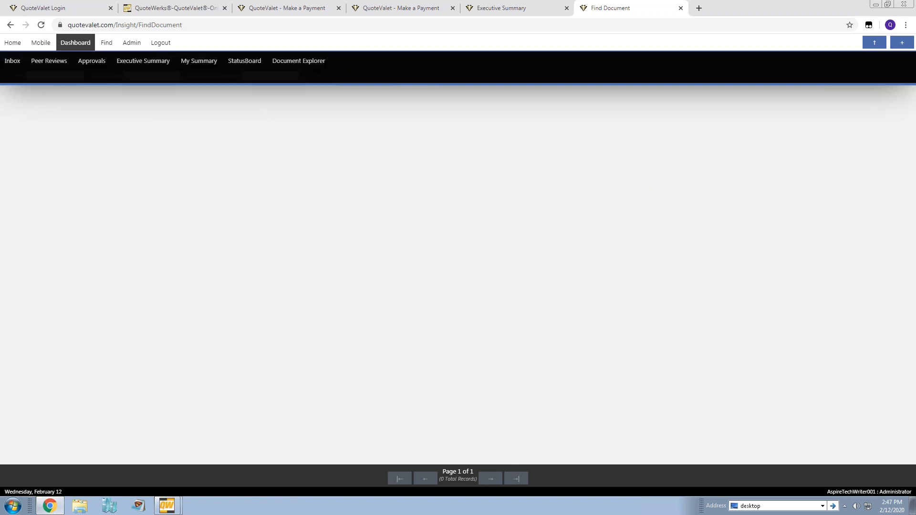
Open QuoteValet Mobile in a new tab and log in with the account password
click(41, 42)
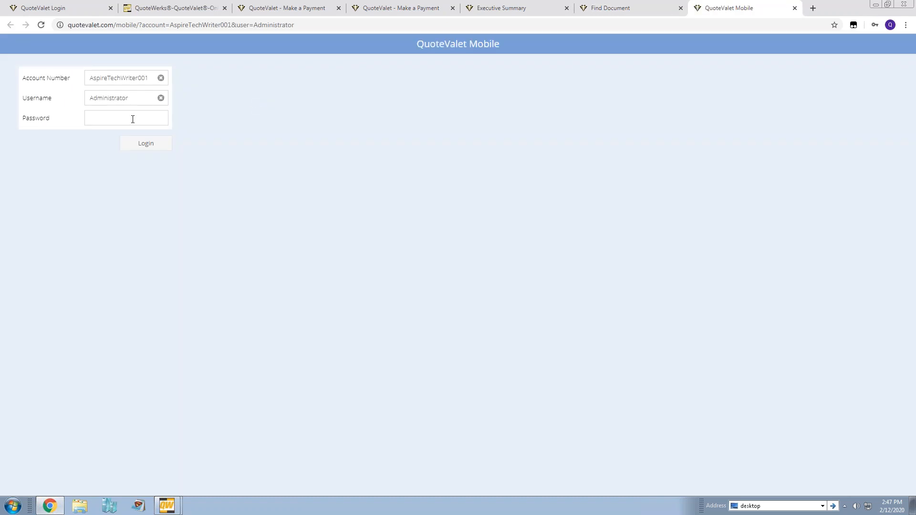
click(131, 119)
text(****)
click(143, 145)
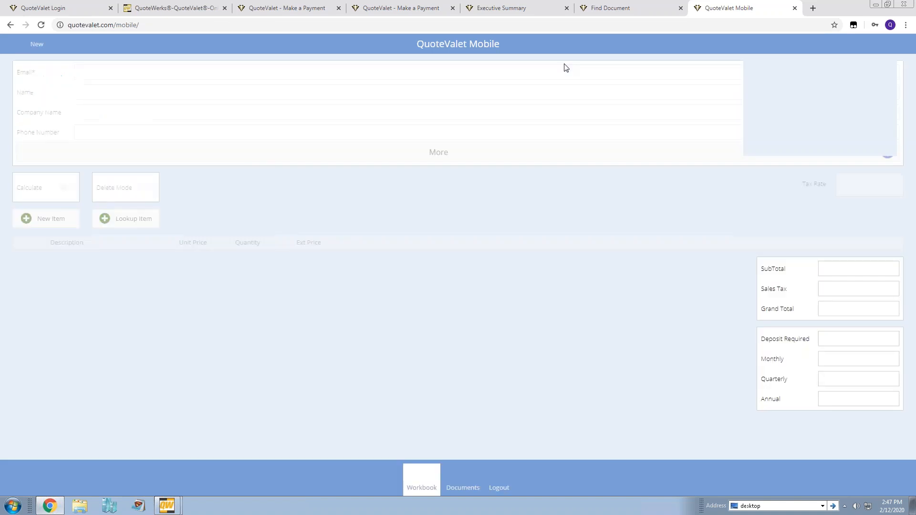
Decline saving the password, restore the browser window, and open the New template list
click(889, 40)
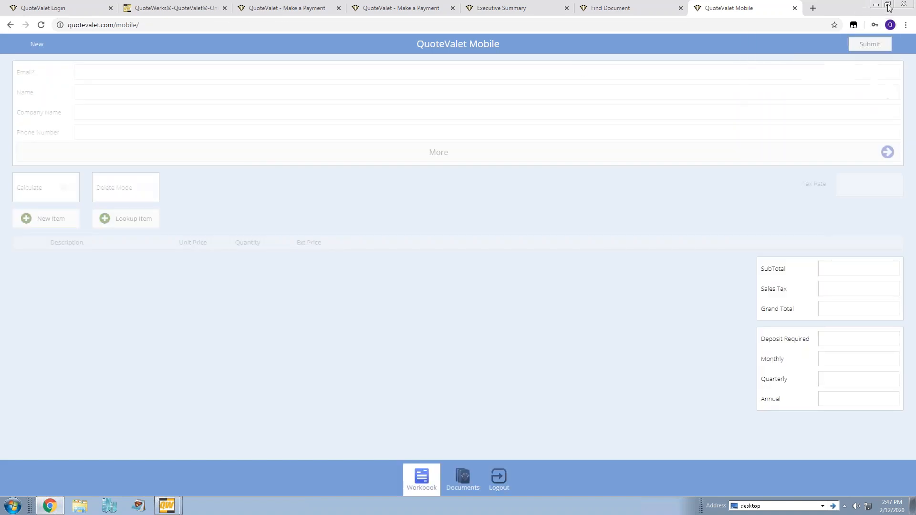
click(888, 4)
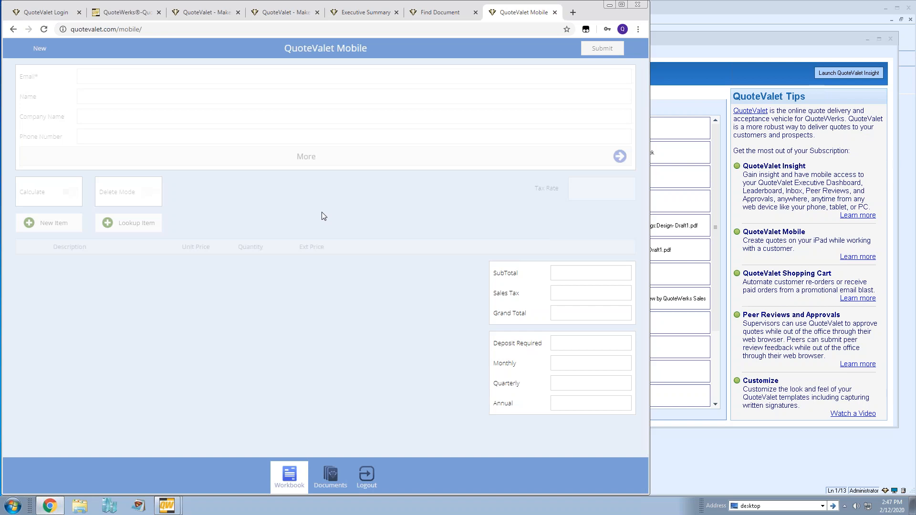
click(38, 50)
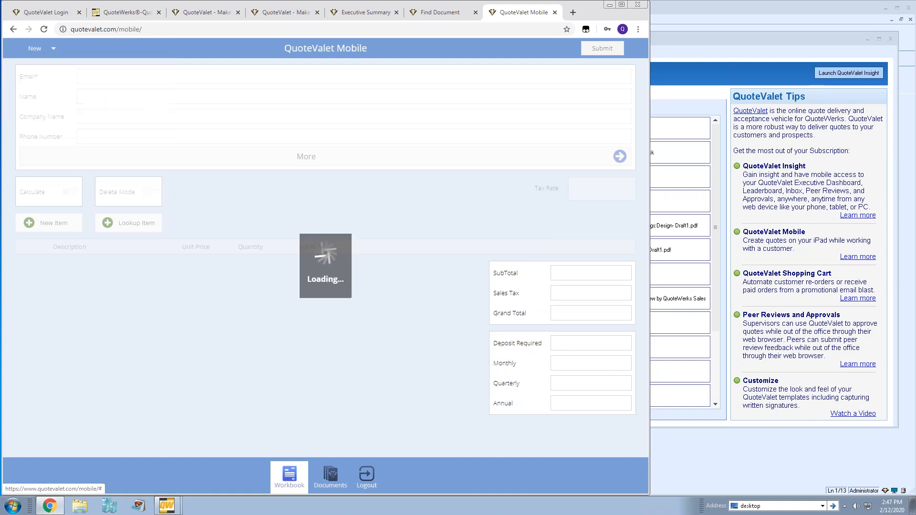
Load the Gold Renewal Package template and scroll through its six line items
click(103, 84)
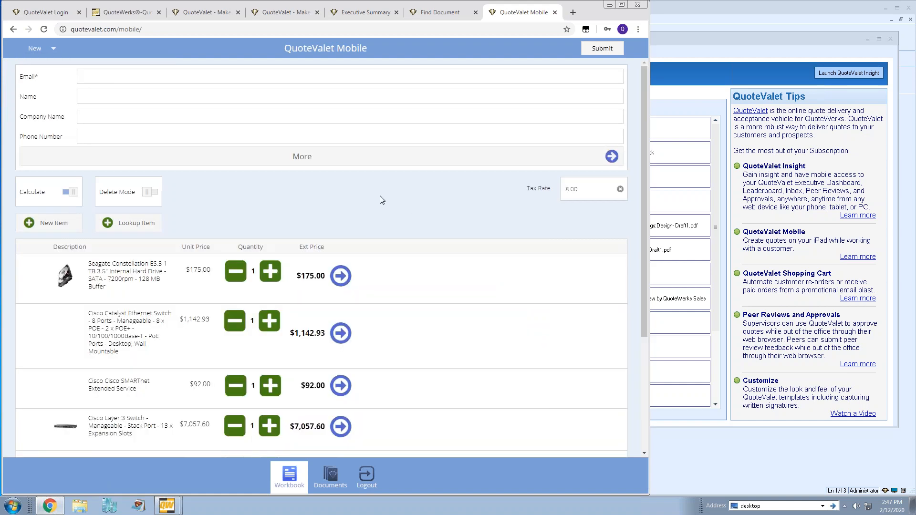
scroll(382, 199, down, 3)
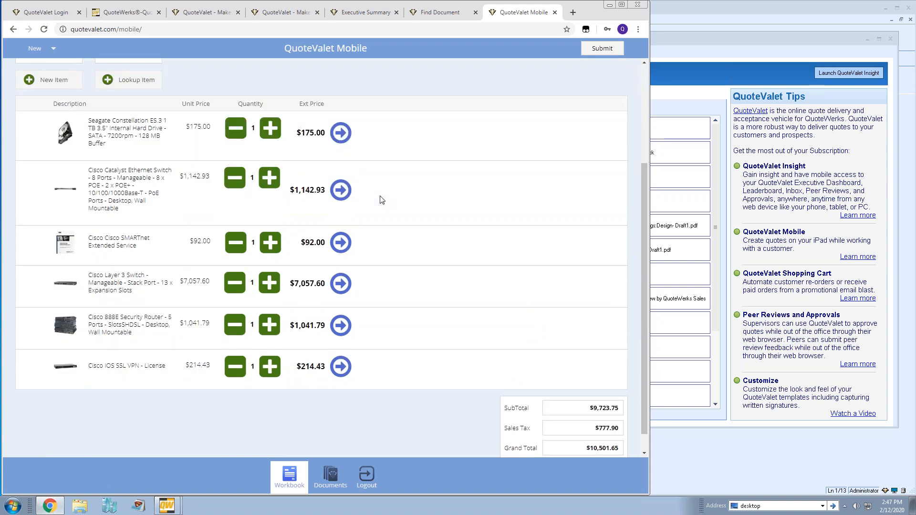
scroll(383, 165, up, 3)
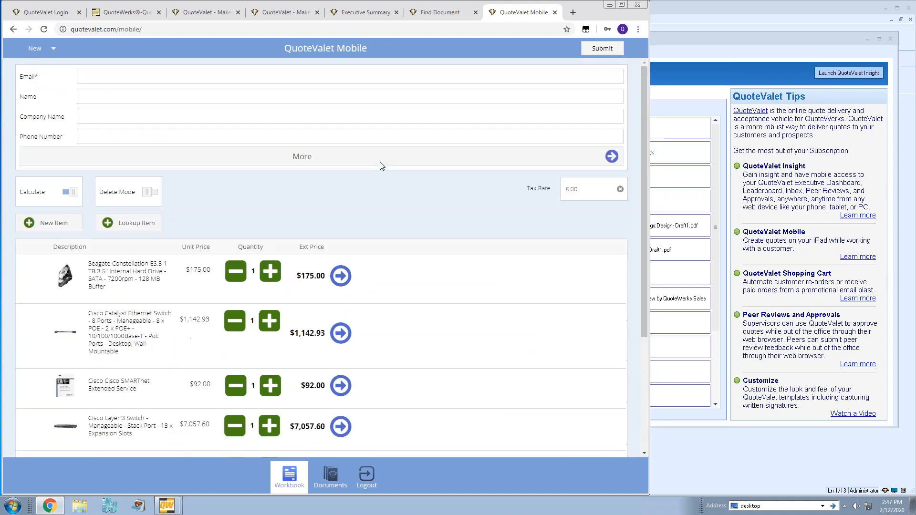
Go through the customer Email, Name and Company Name fields, then review the totals at 8.00 tax
click(105, 78)
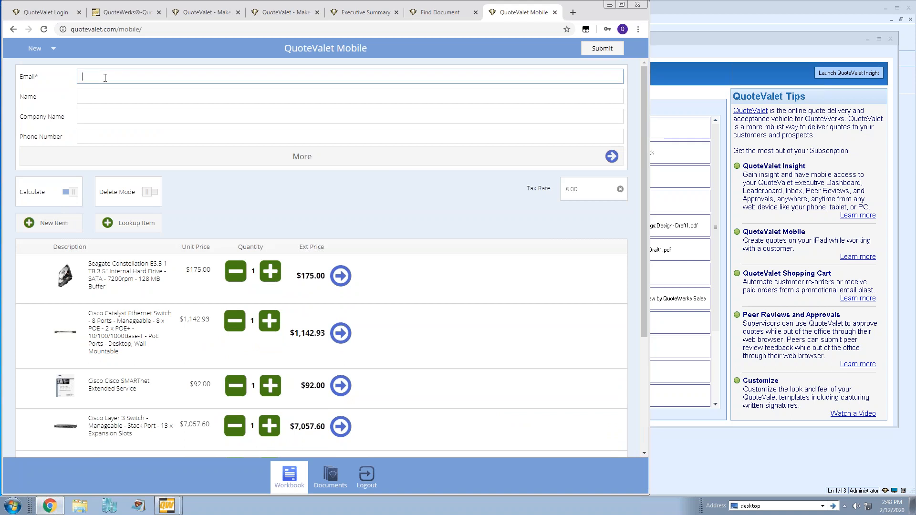
click(103, 96)
click(180, 122)
click(339, 201)
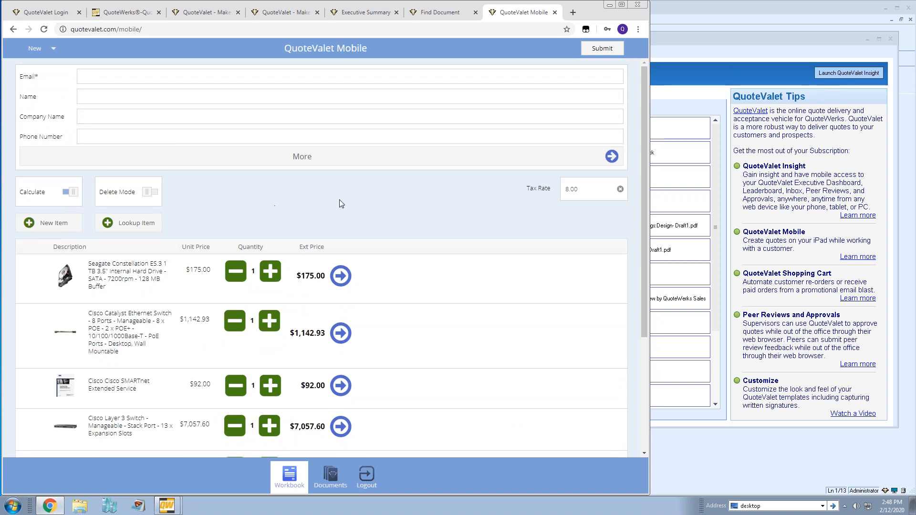
scroll(347, 205, down, 3)
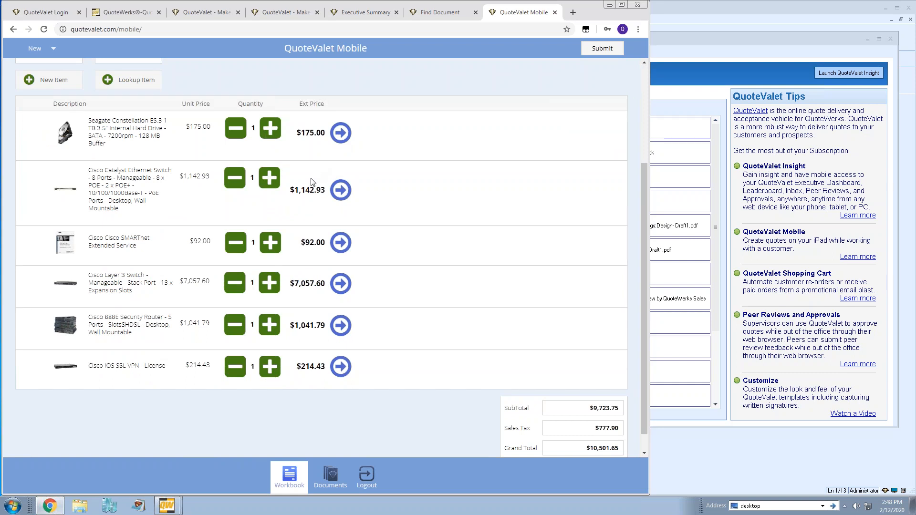
scroll(390, 246, up, 3)
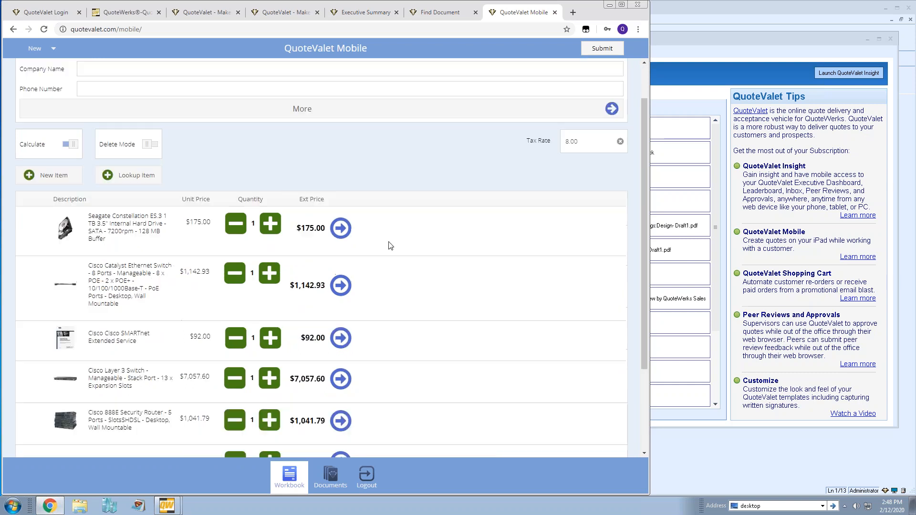
scroll(391, 245, down, 2)
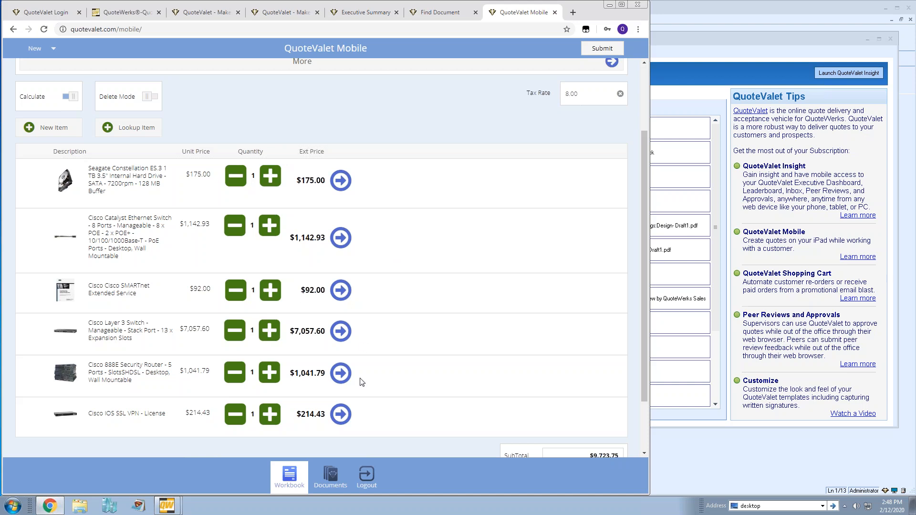
click(330, 475)
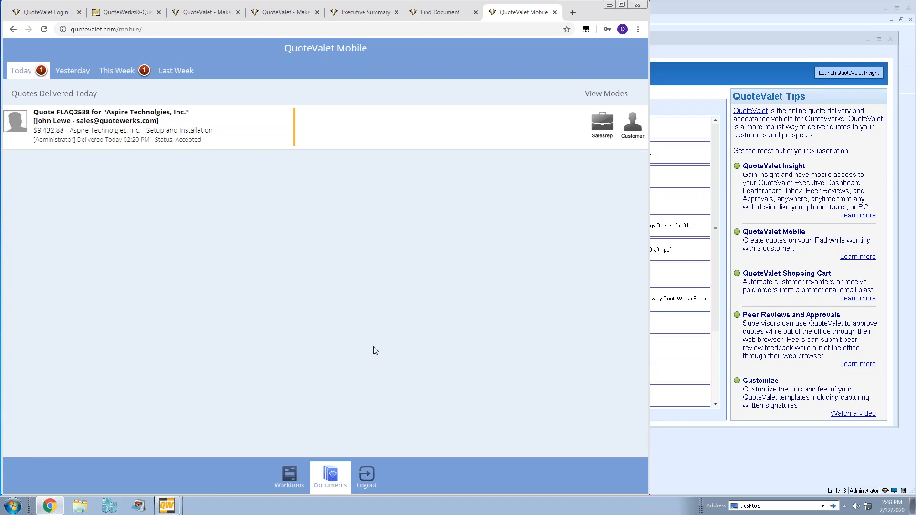
click(290, 475)
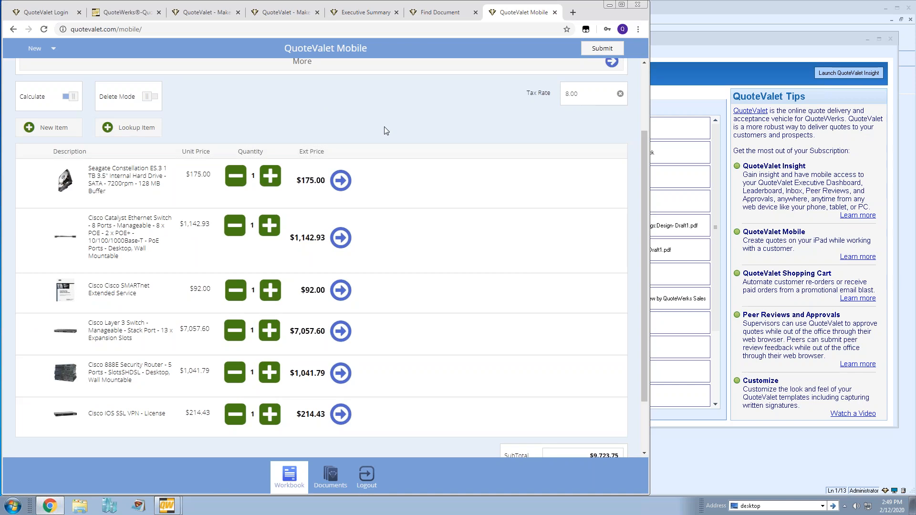
scroll(386, 130, up, 2)
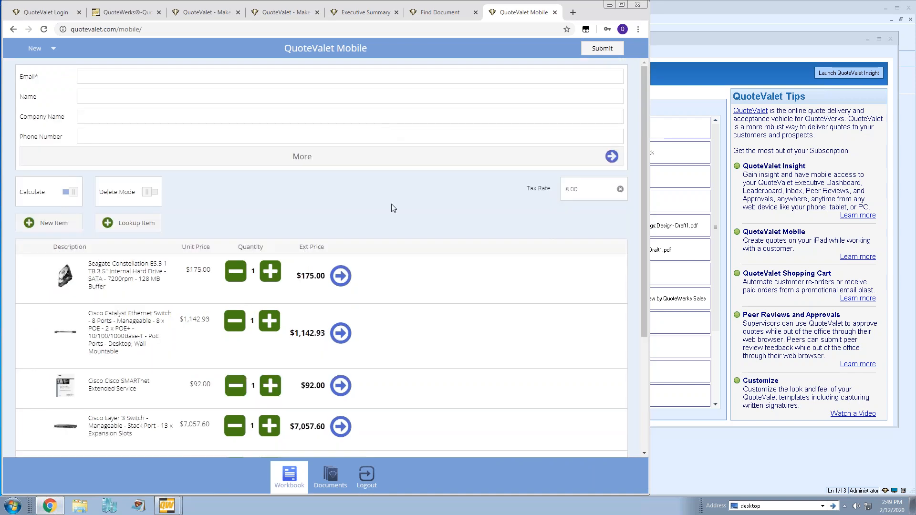